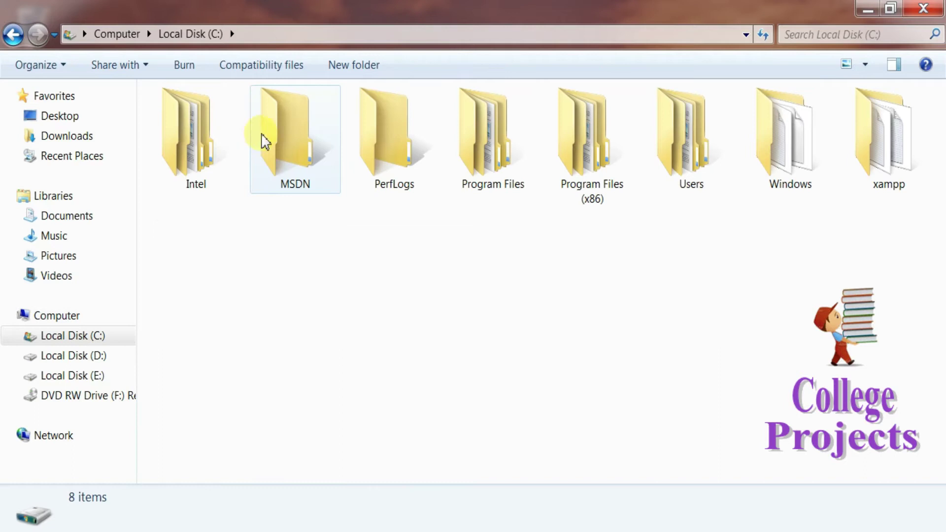
Step: Open the Event-Management-System project folder in C:\xampp\htdocs
double_click(899, 174)
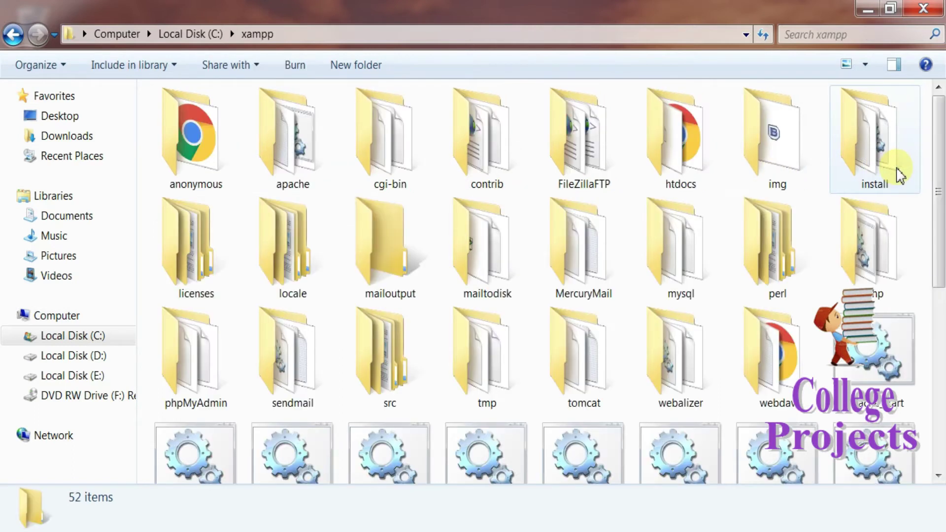
double_click(687, 187)
double_click(268, 222)
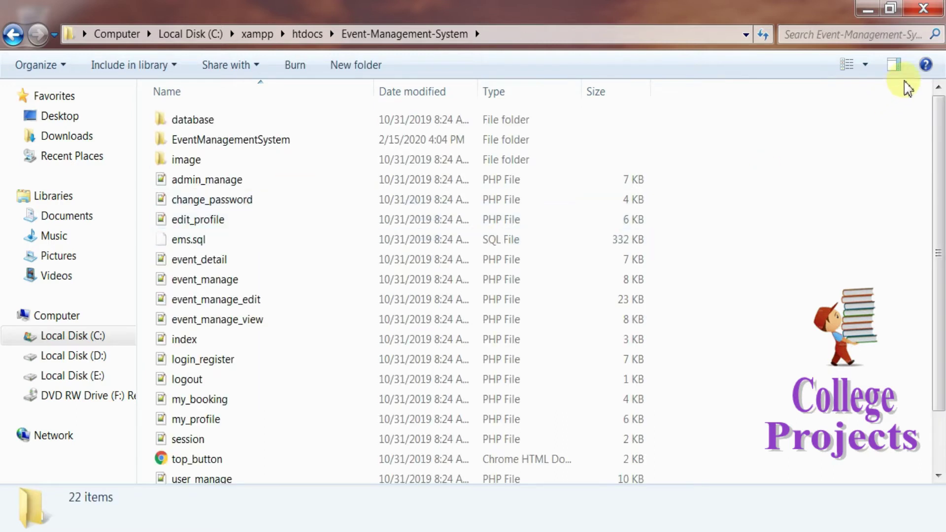
Step: Show the project files as Large Icons, then minimize the Explorer window
click(864, 64)
click(867, 54)
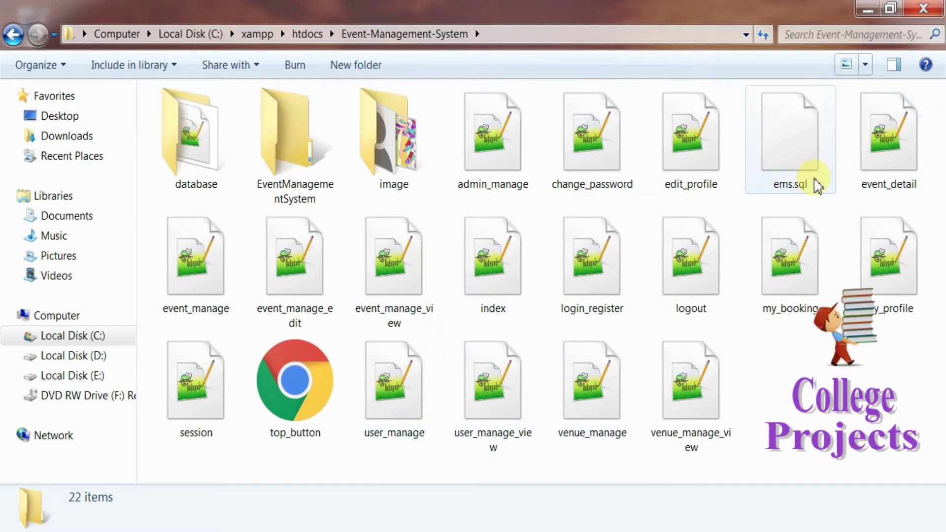
click(865, 8)
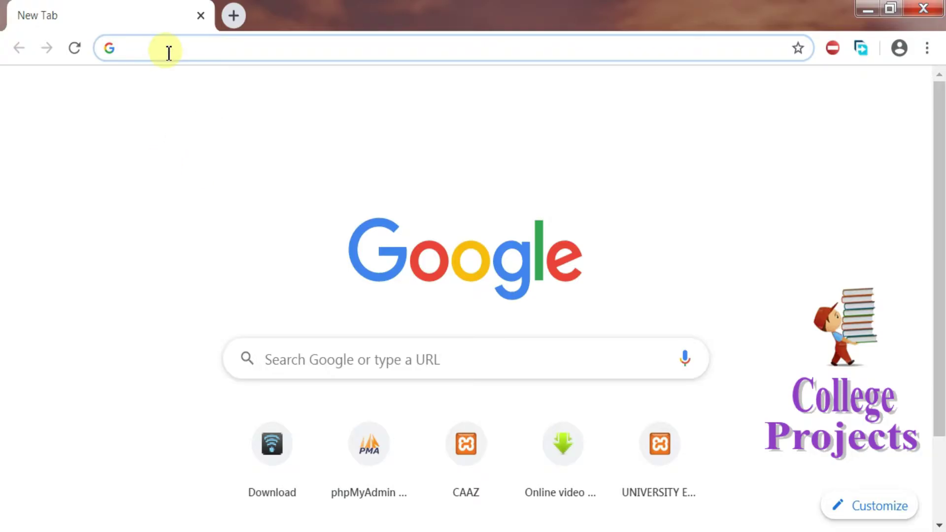
Step: Load localhost/phpmyadmin and open the ems database to show its tables
text(localhost/phpmyadmin)
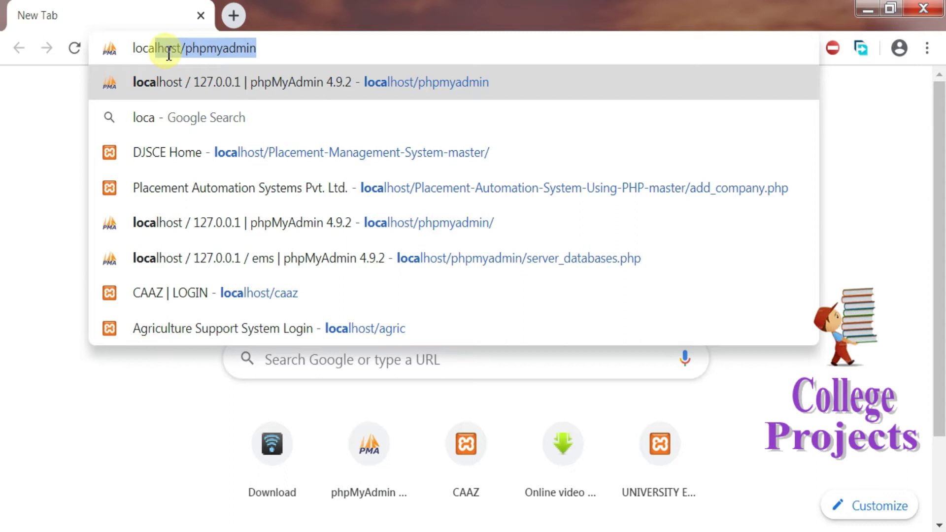
key(Right)
key(Return)
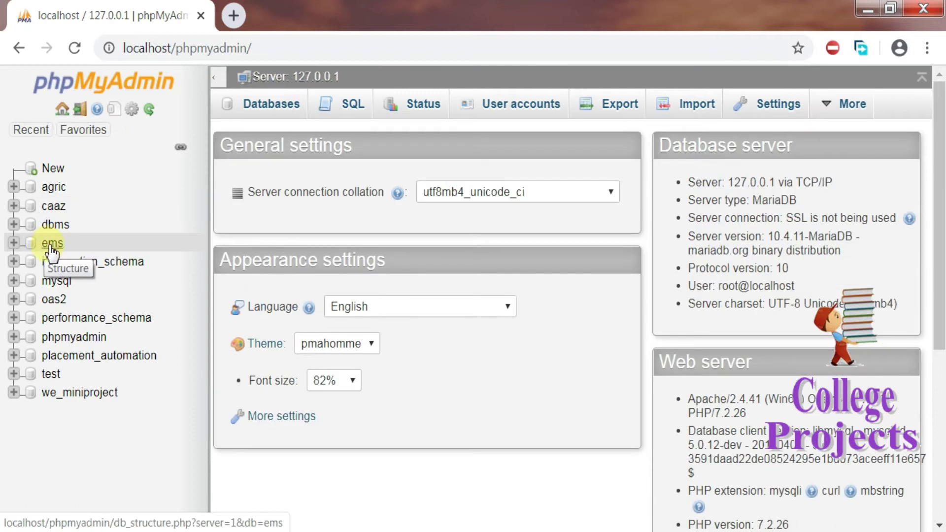
click(51, 244)
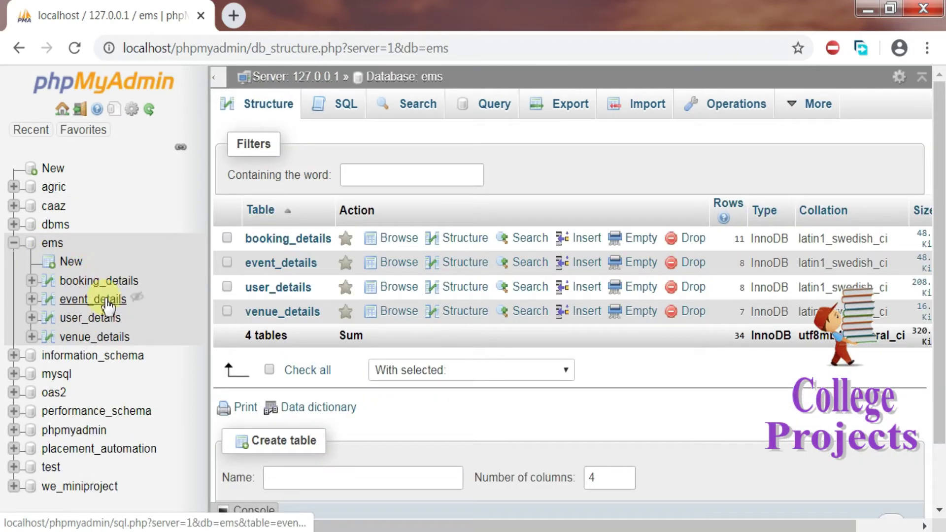
Step: Start a new browser tab with 'localhost' typed, then return to the project folder window
click(233, 17)
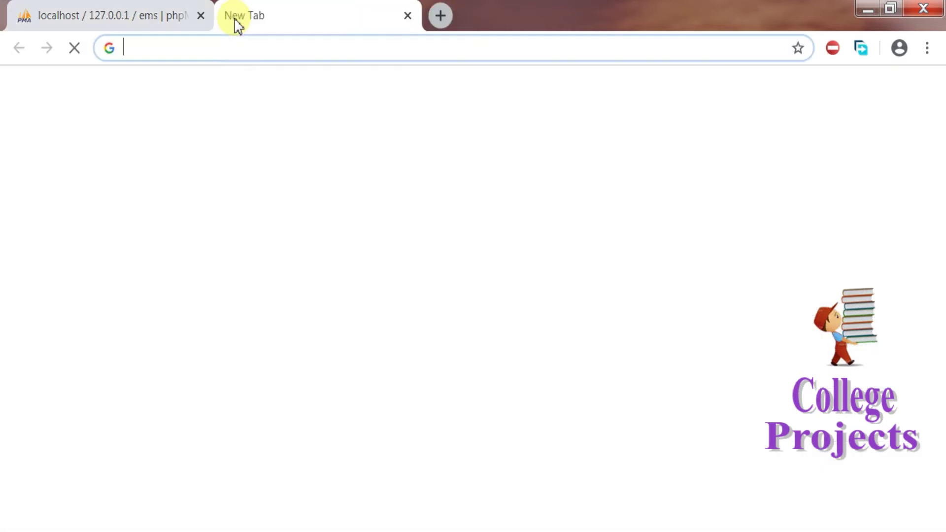
text(localhost)
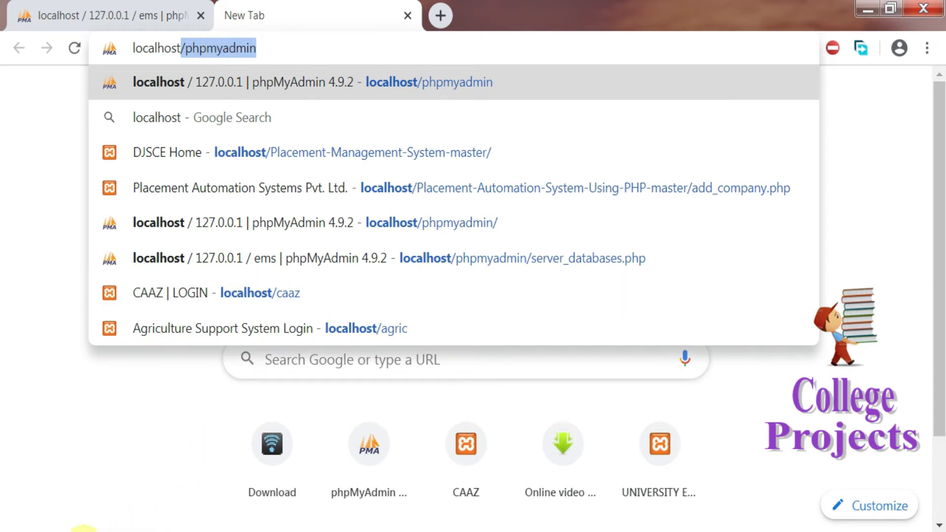
click(84, 530)
Step: Back in htdocs, copy the 'Event-Management-System' folder name through Rename, then return to Chrome
key(BackSpace)
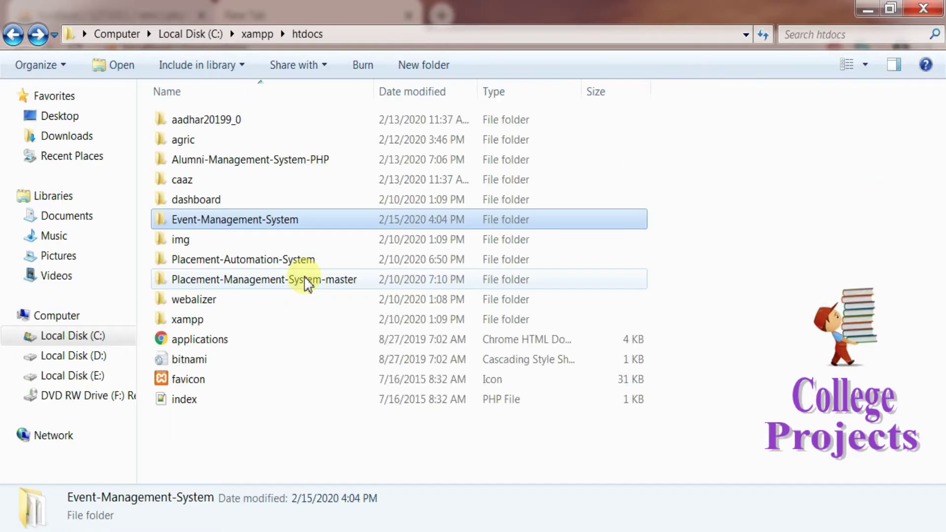
right_click(288, 221)
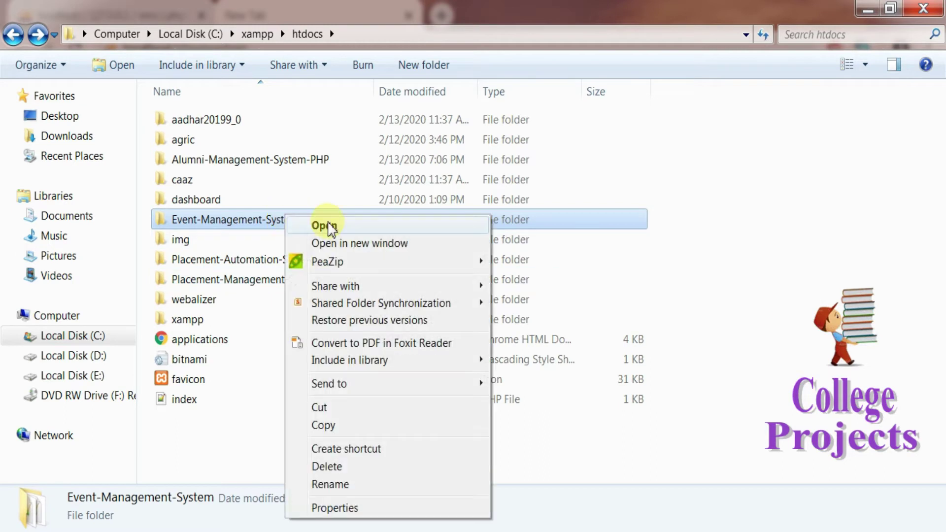
click(329, 484)
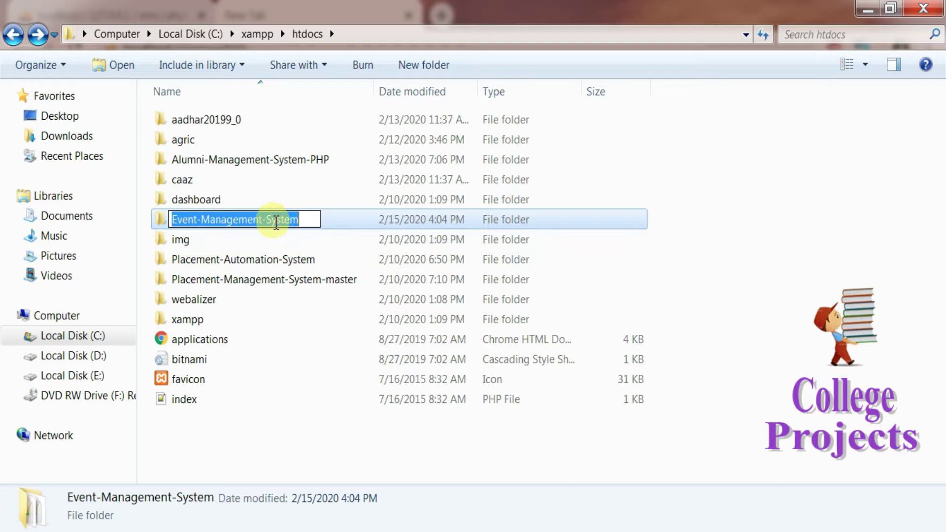
right_click(274, 221)
click(314, 274)
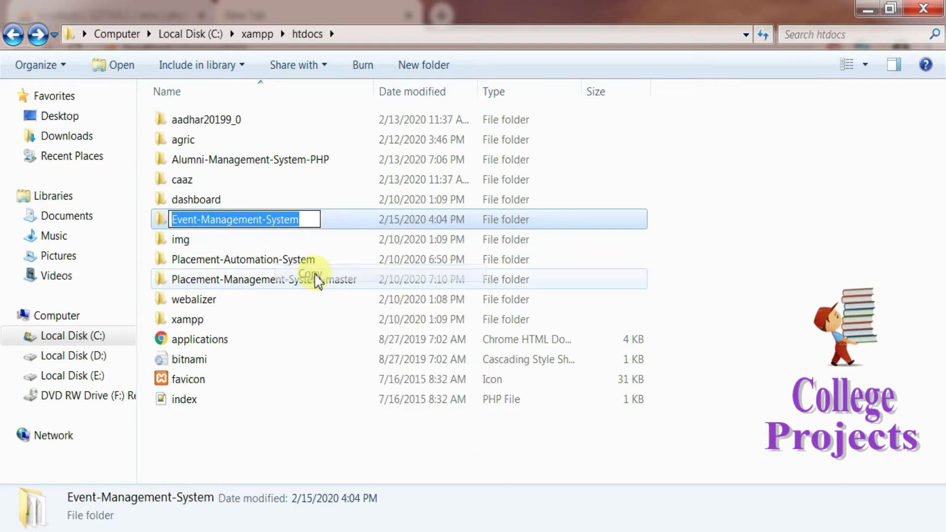
click(192, 528)
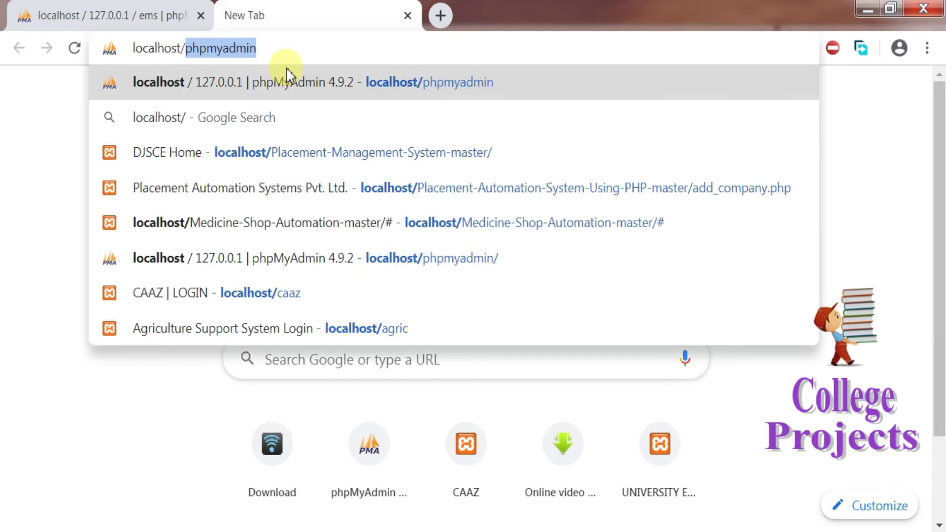
Step: Load localhost/Event-Management-System/ by pasting the folder name into the address bar
key(BackSpace)
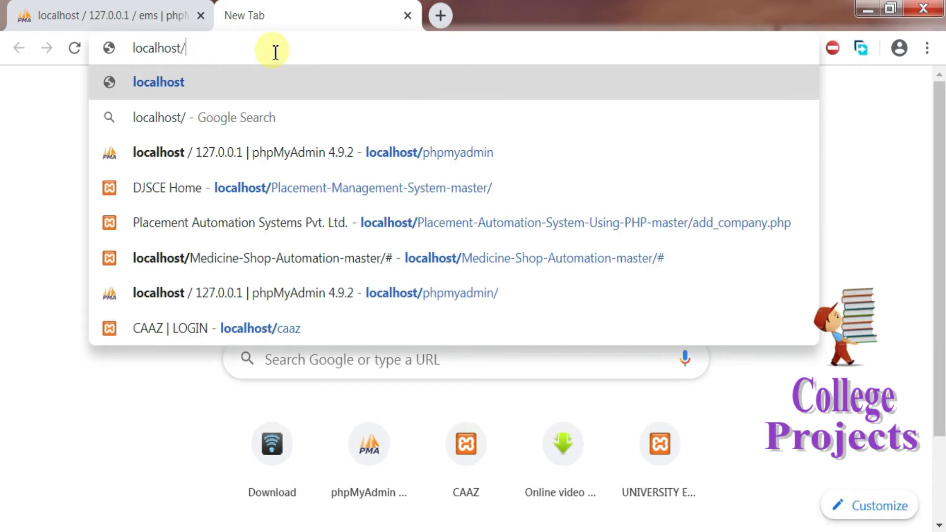
right_click(275, 52)
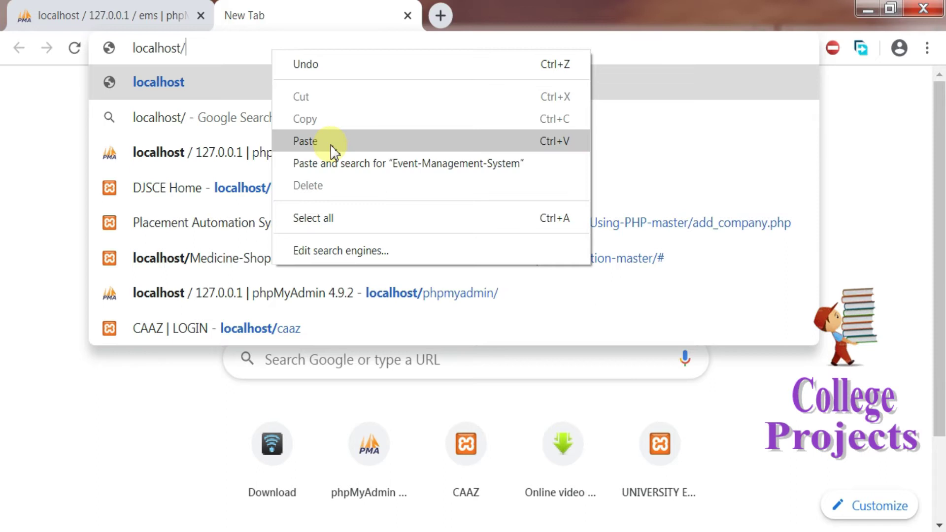
click(305, 141)
key(Return)
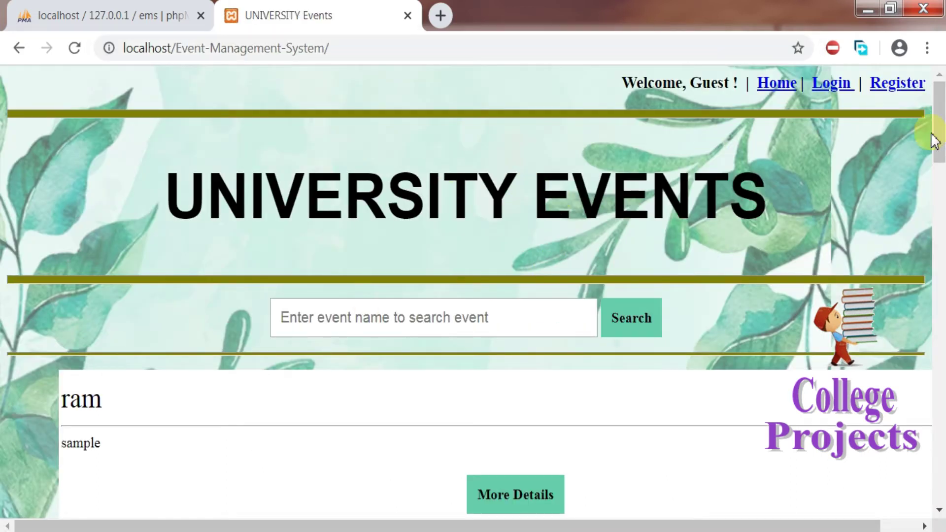
Step: Scroll through the listed events, such as Hari Merdeka, and jump back to the top
drag(941, 126, 942, 468)
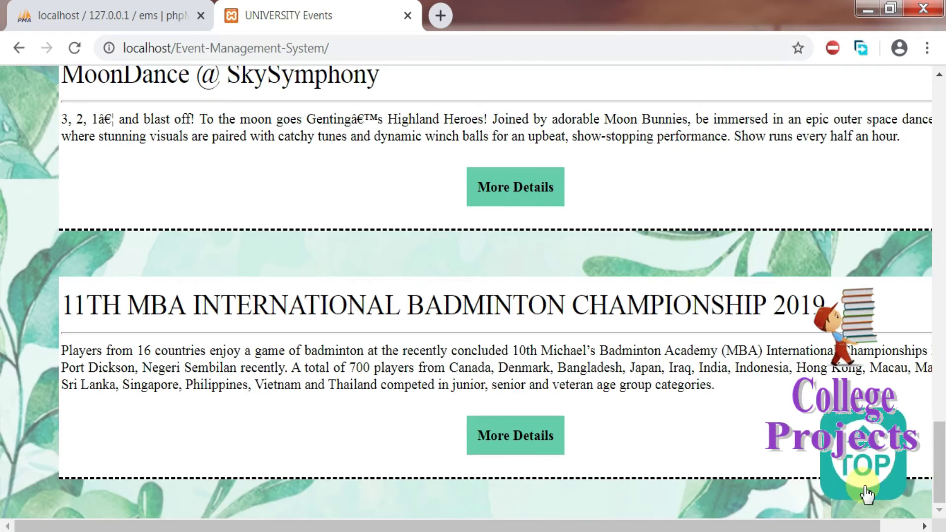
click(850, 478)
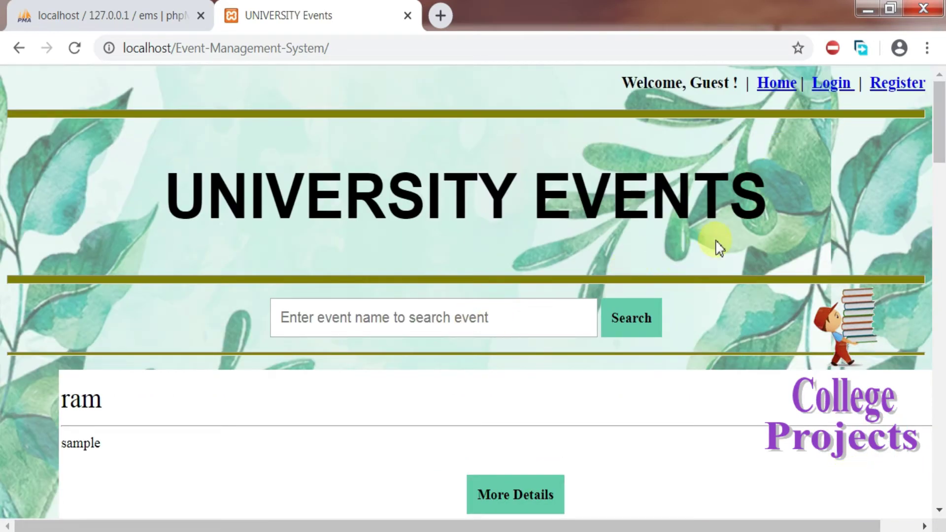
drag(940, 148, 941, 296)
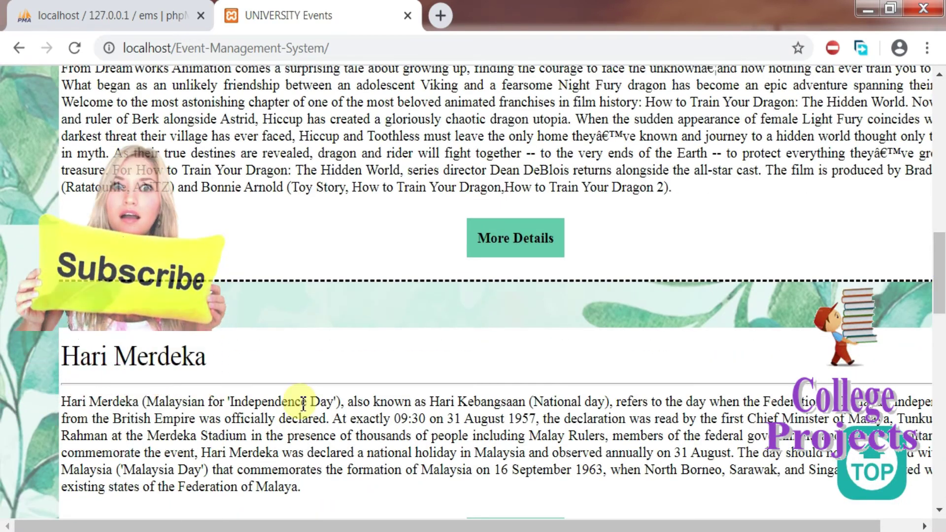
drag(940, 321, 939, 116)
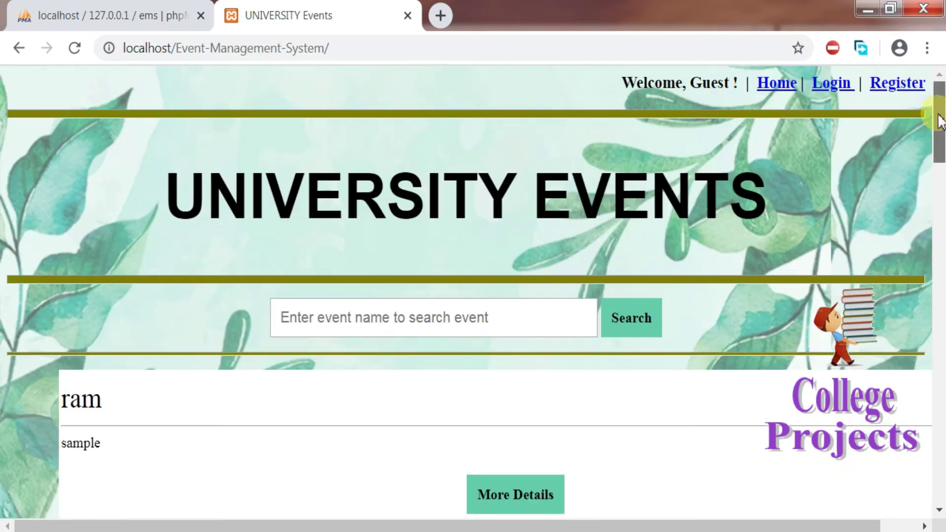
Step: Search events for 'har', try to join Hari Merdeka as a guest, and dismiss the login warning
click(422, 325)
text(hari)
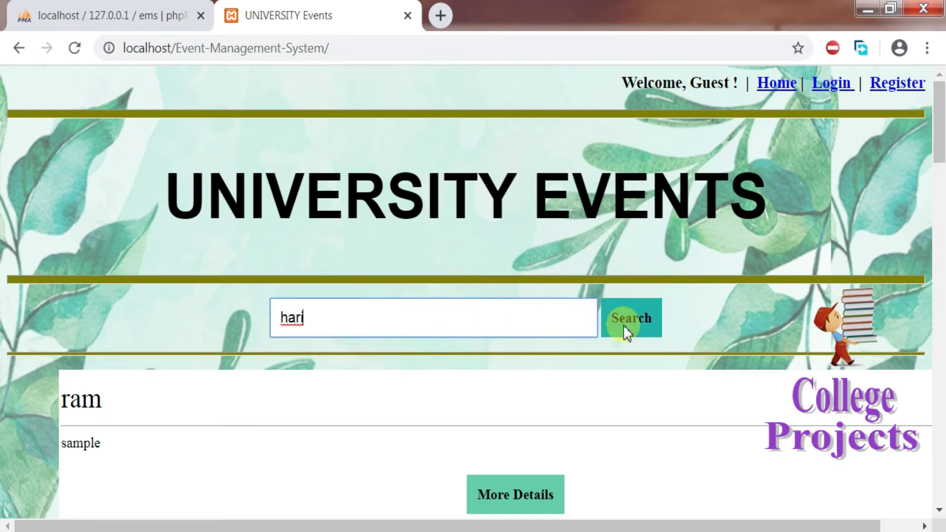
click(624, 327)
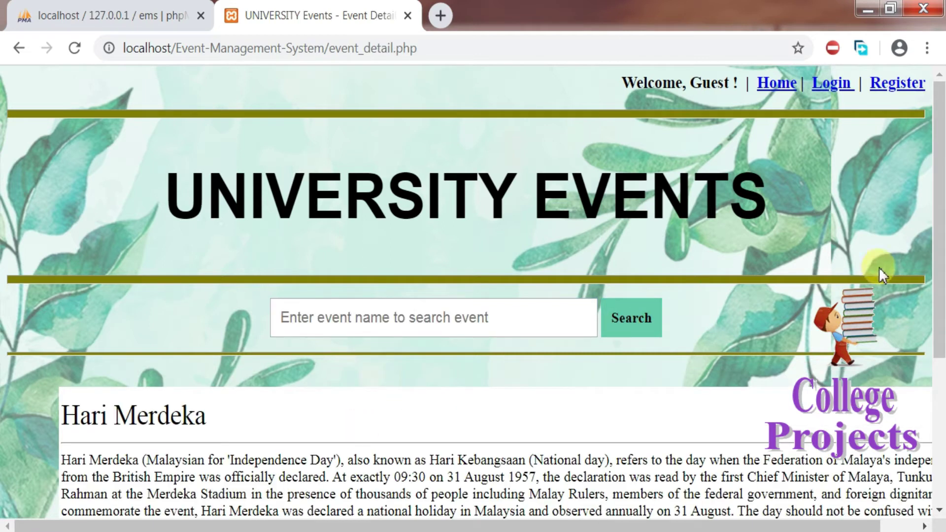
drag(941, 221, 942, 384)
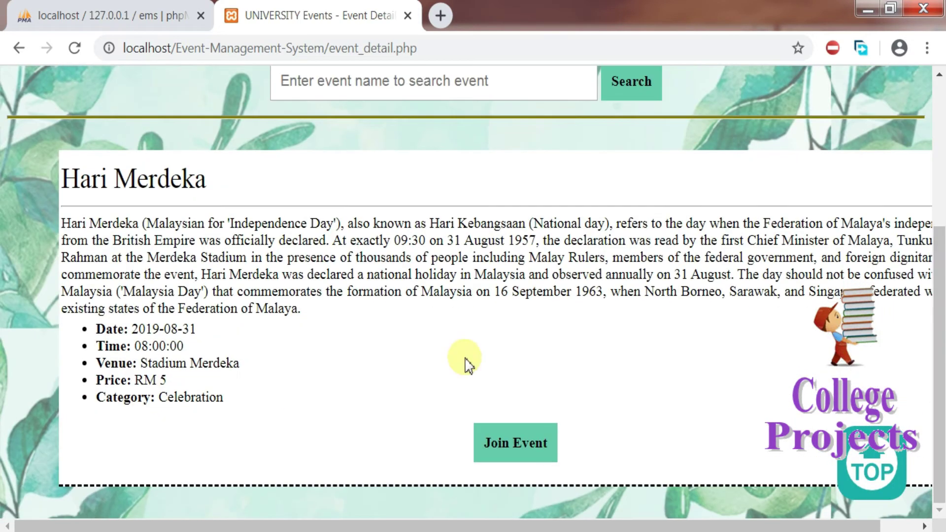
click(516, 441)
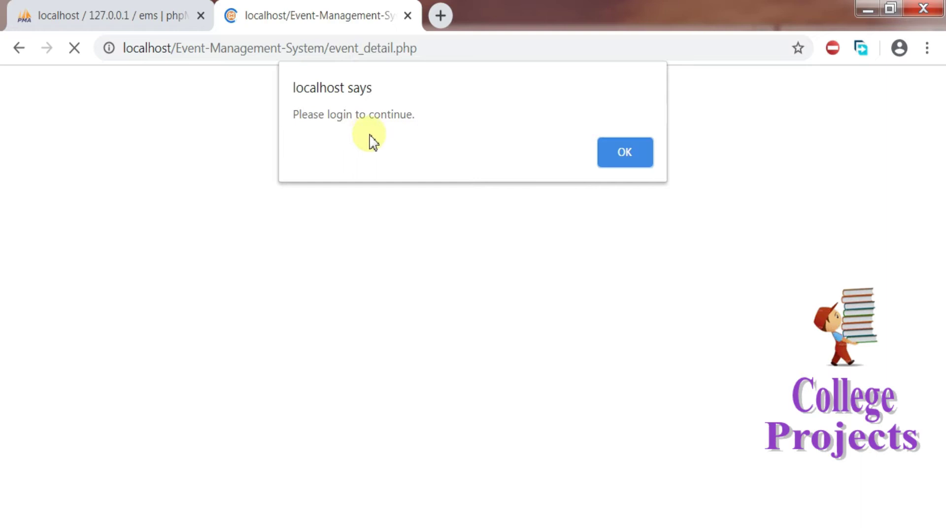
click(623, 156)
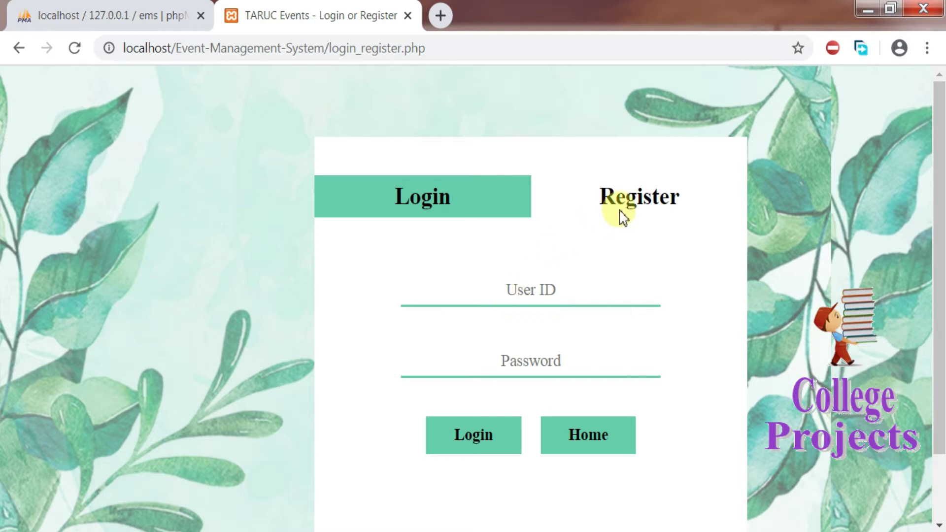
Step: Open Notepad with a blank document from the Run prompt
key(super)
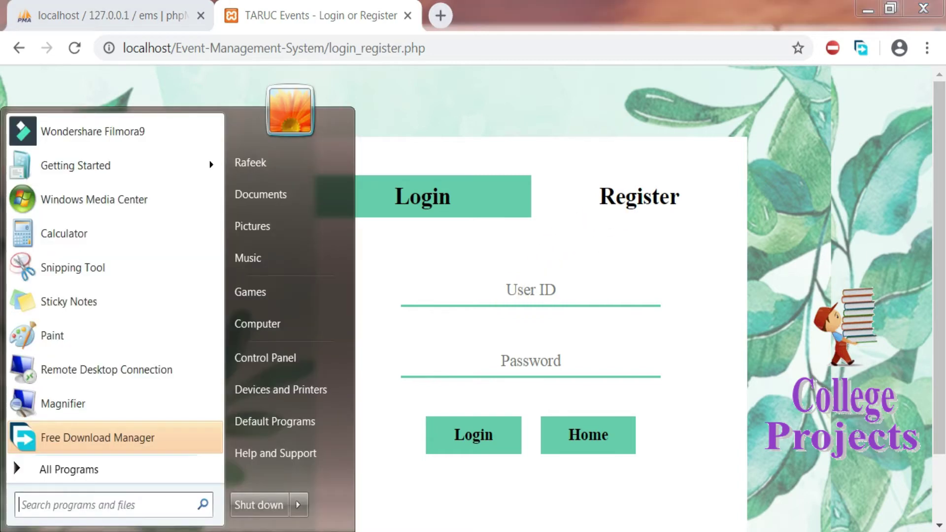
click(446, 519)
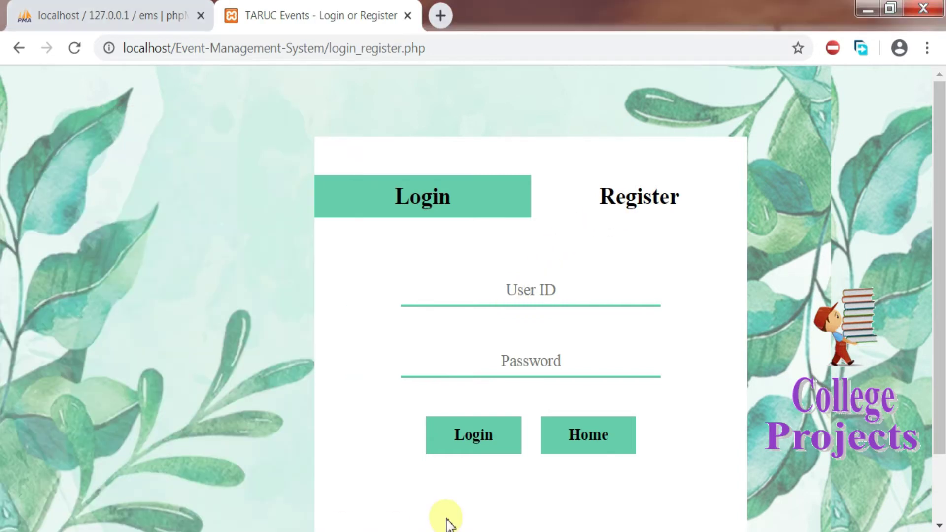
key(super+r)
key(Return)
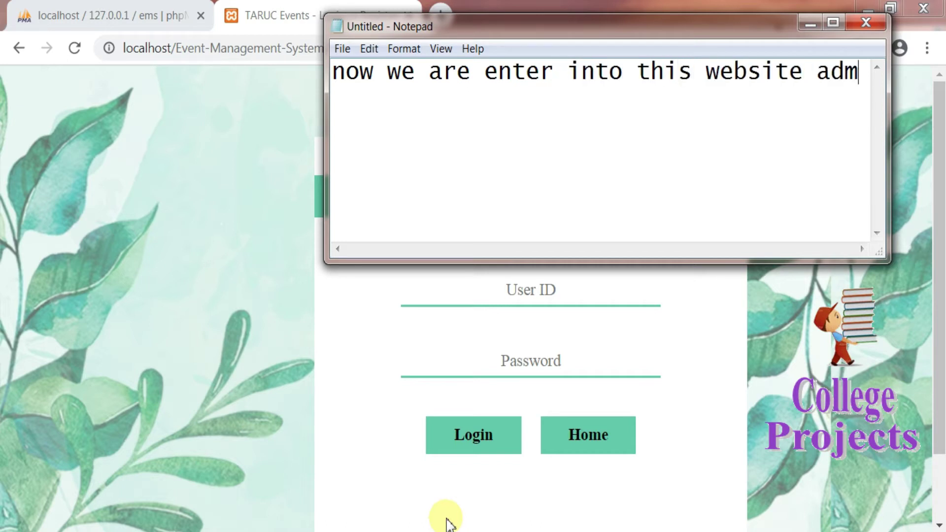
Step: Finish the note 'now we are enter into this website admin mode', then minimize Notepad
text(min mode)
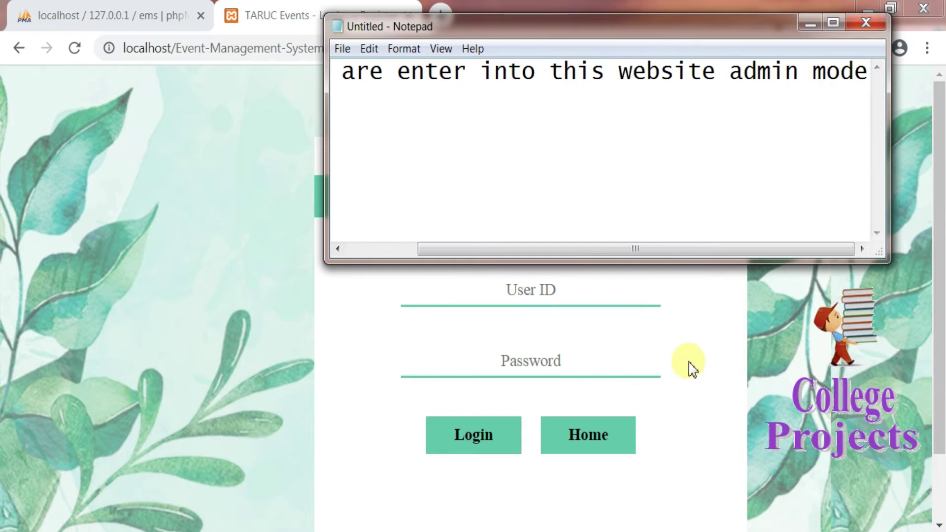
drag(730, 79, 867, 84)
click(810, 23)
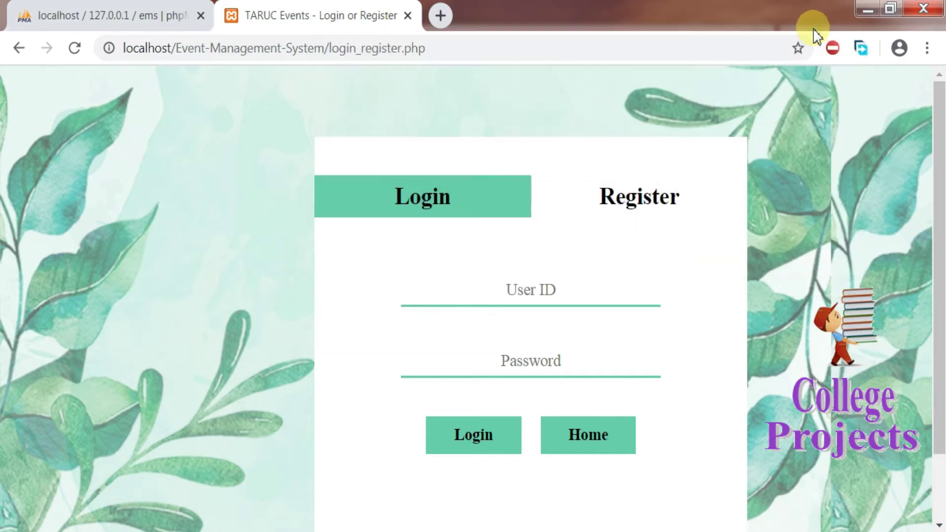
Step: Copy the administrator's UserID from row 2 of user_details, then return to the login page
click(129, 24)
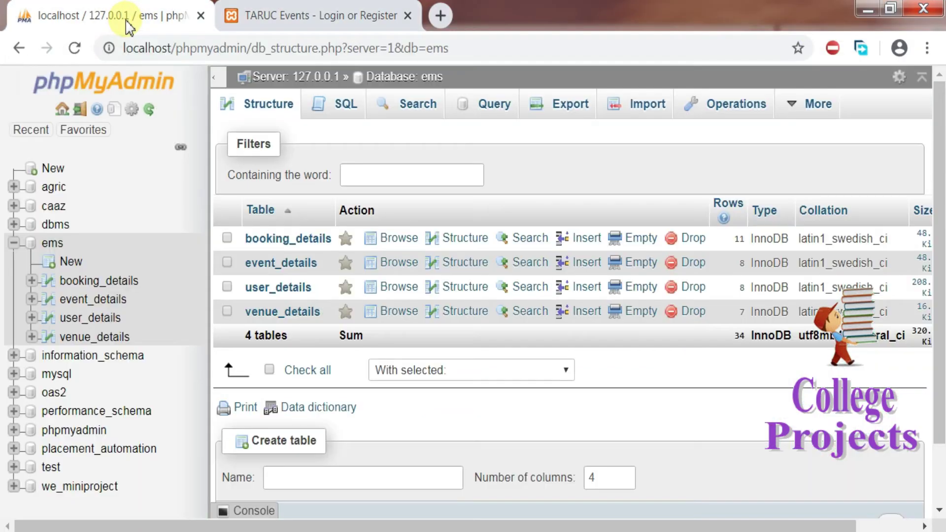
click(79, 324)
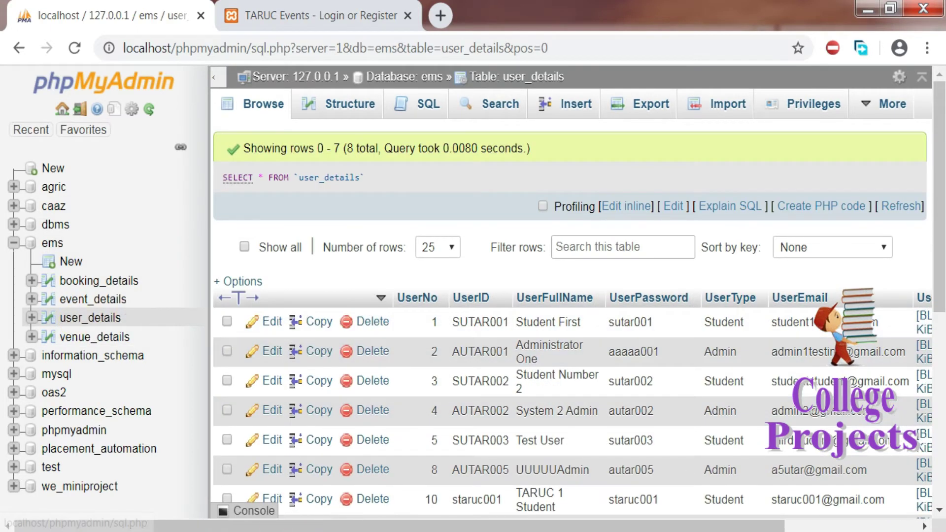
drag(295, 526, 413, 526)
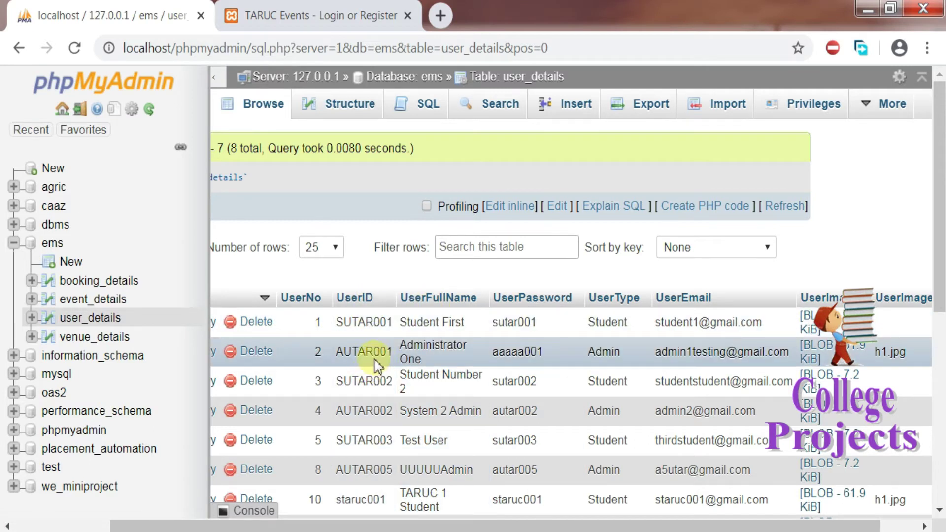
double_click(373, 352)
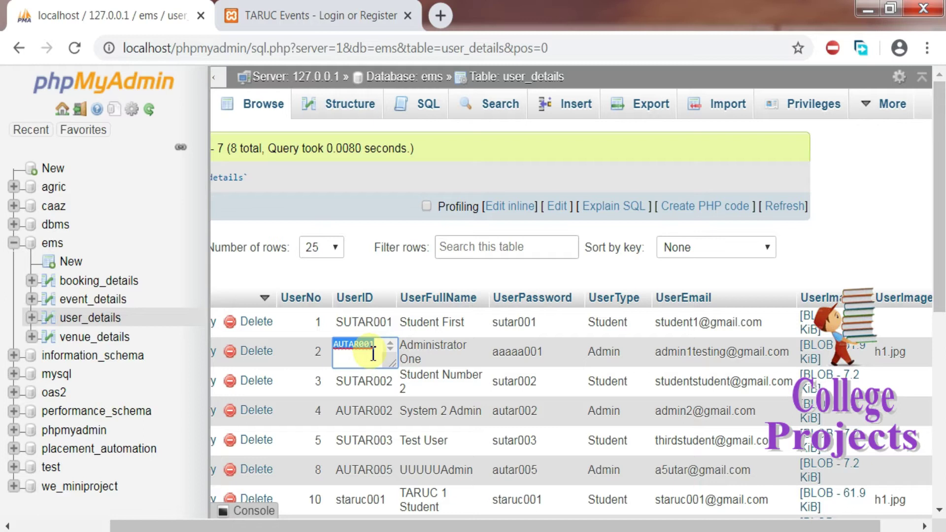
right_click(372, 355)
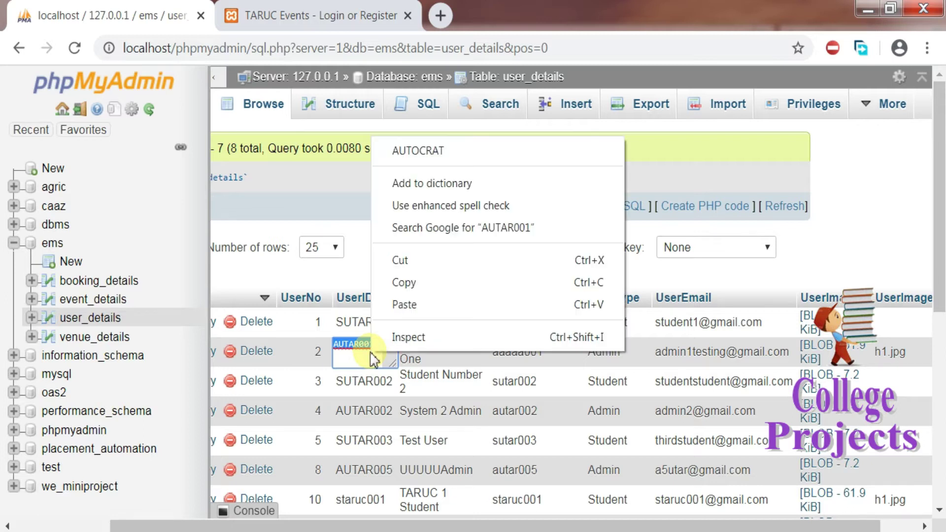
click(405, 282)
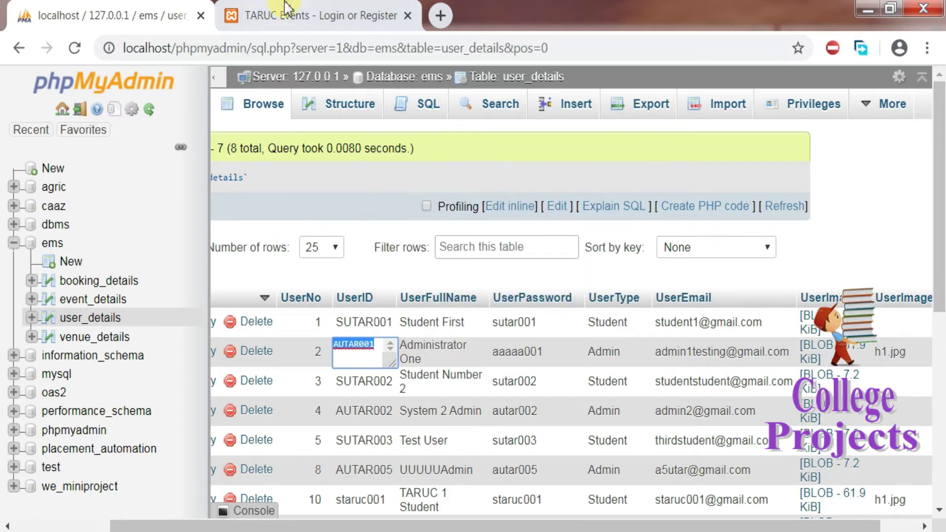
click(306, 23)
Step: Paste the copied admin user ID into the User ID field
click(521, 291)
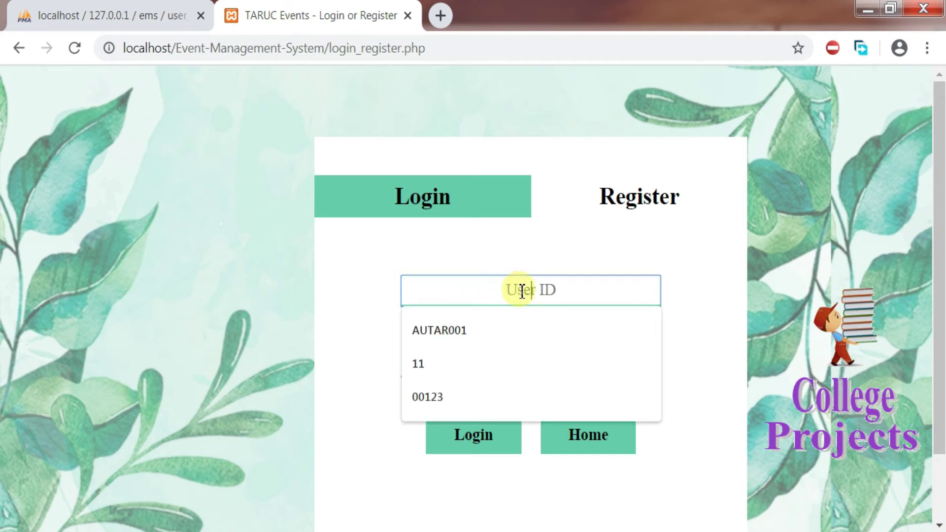
right_click(522, 291)
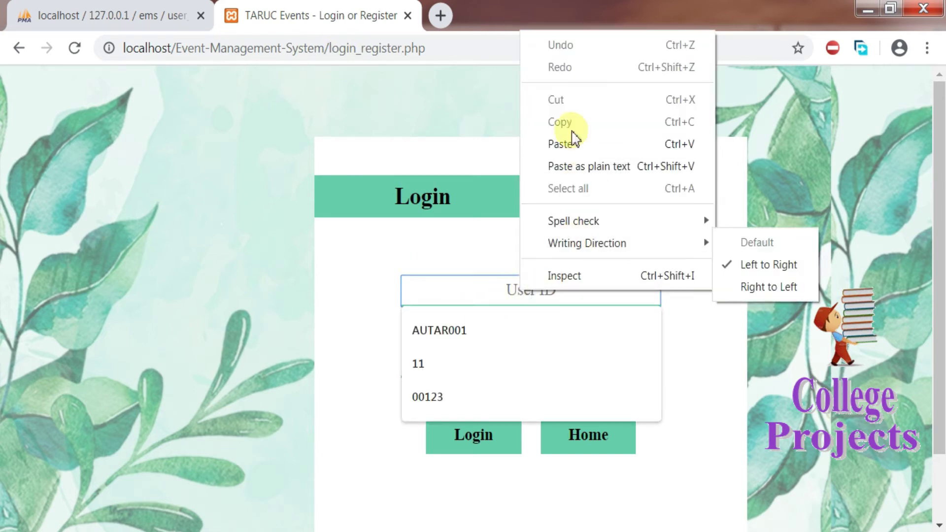
click(576, 151)
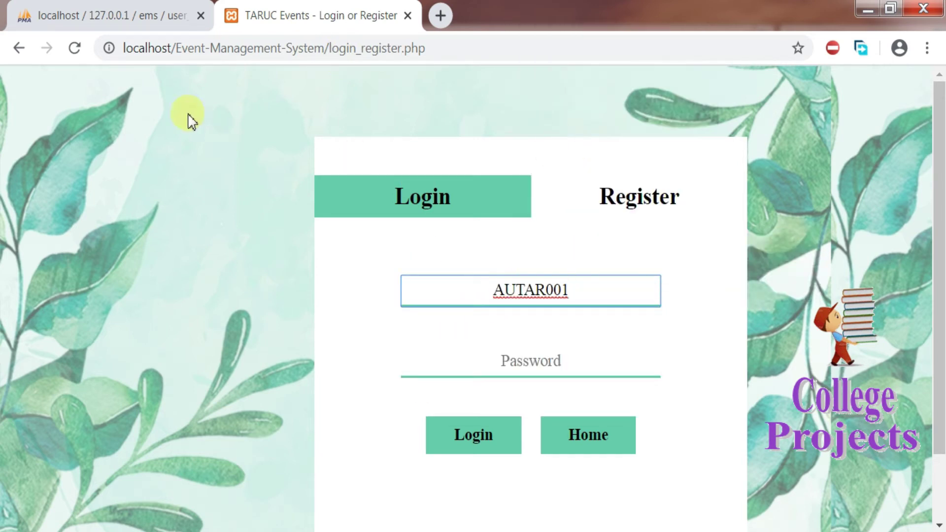
Step: Copy the admin's UserPassword from phpMyAdmin, paste it into Password, and log in
click(99, 10)
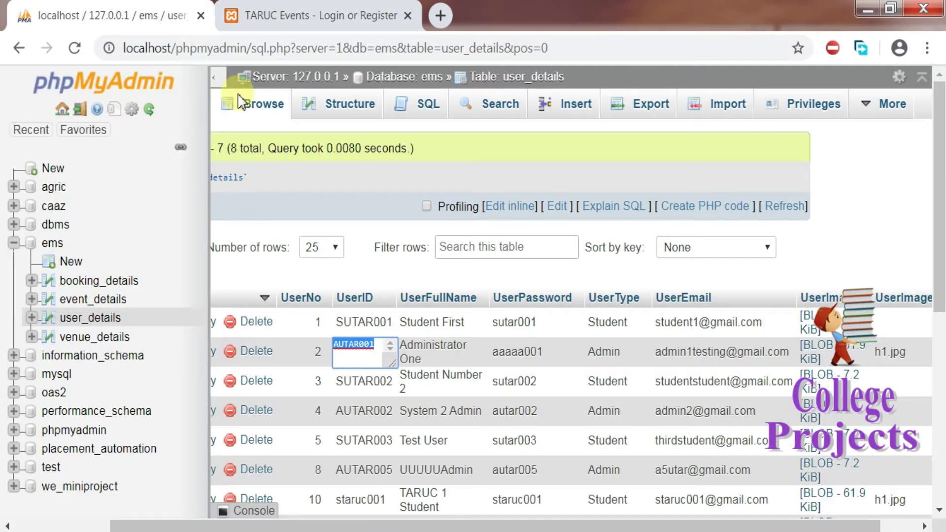
double_click(514, 354)
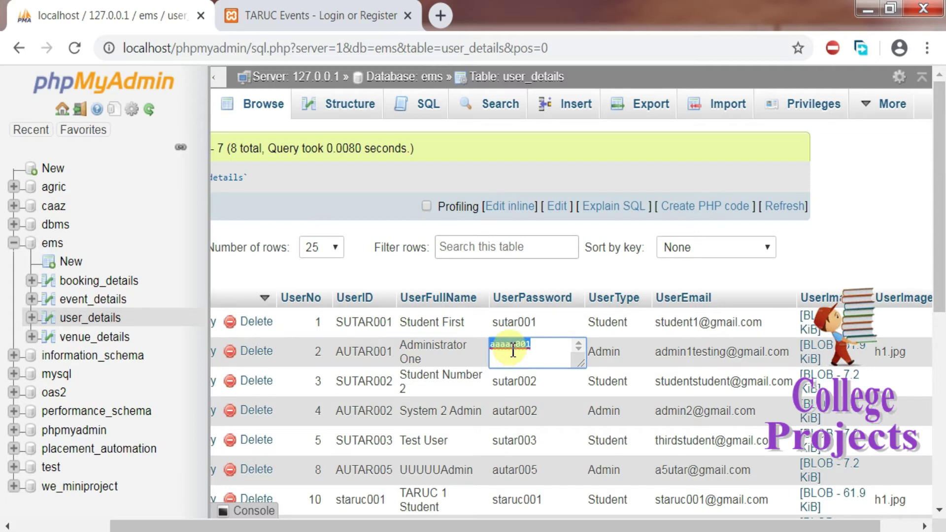
right_click(513, 350)
click(554, 453)
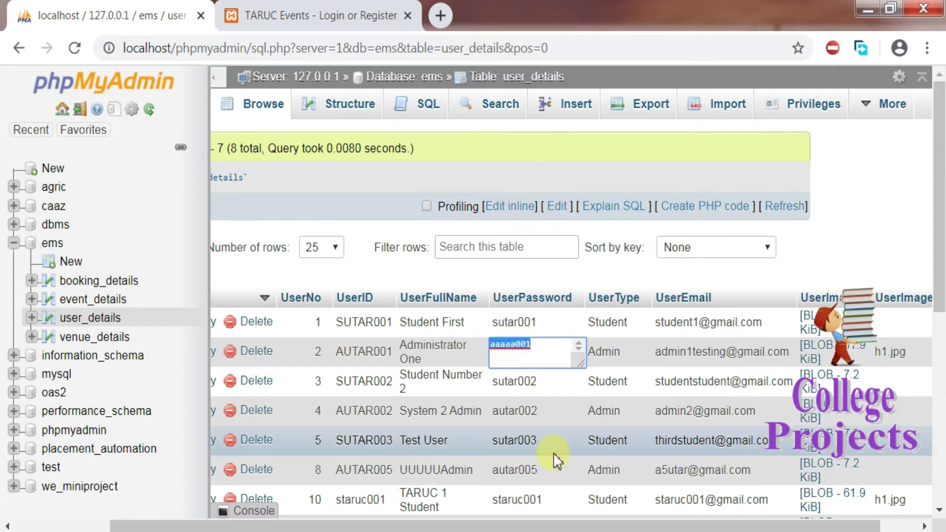
scroll(553, 453, left, 3)
click(394, 9)
click(539, 367)
key(ctrl+v)
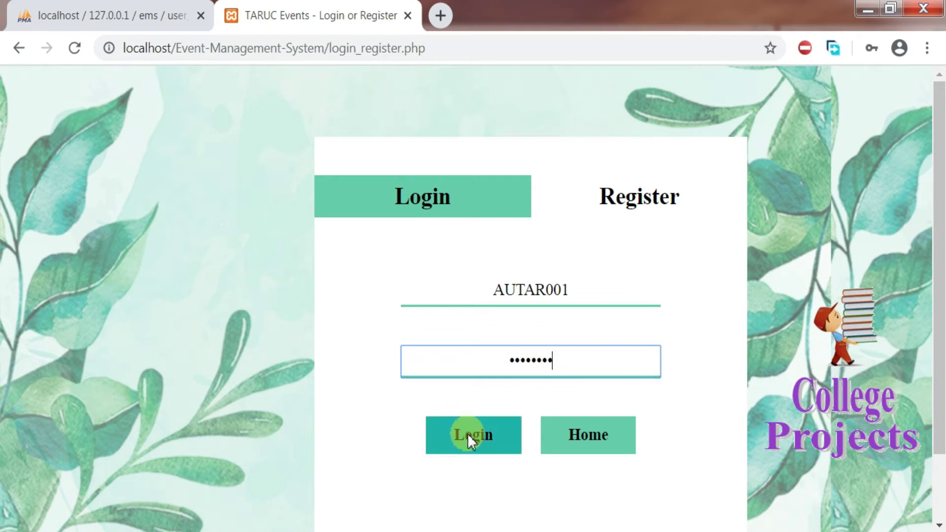
click(469, 435)
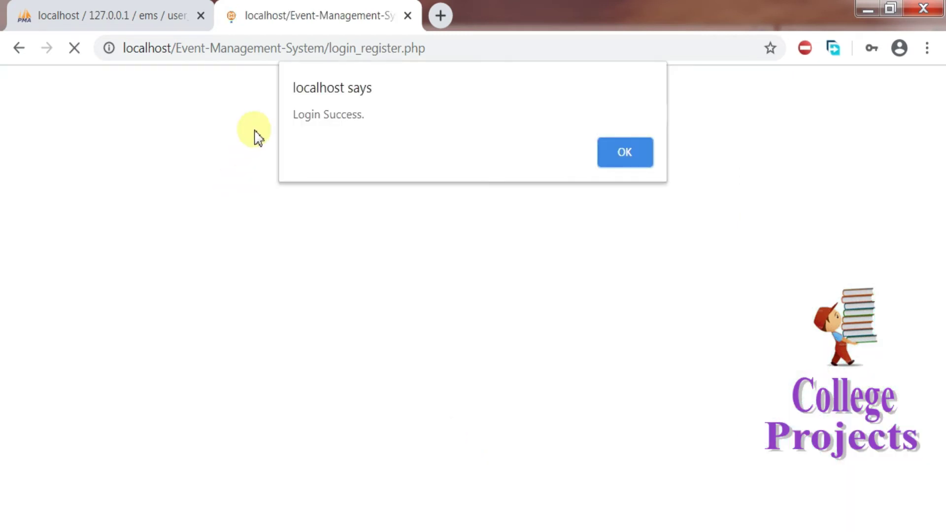
Step: Dismiss the Login Success alert, go to Admin Management, and open the Add user form
click(619, 153)
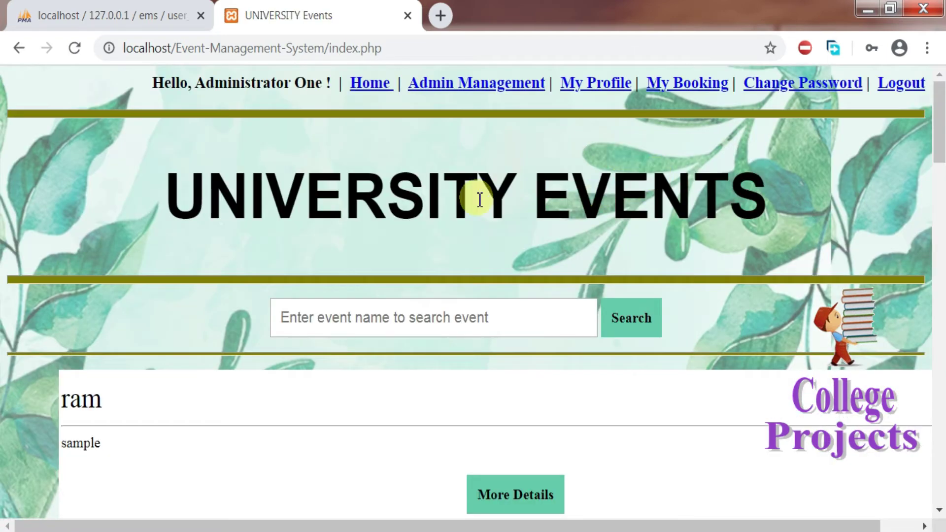
drag(939, 141, 940, 121)
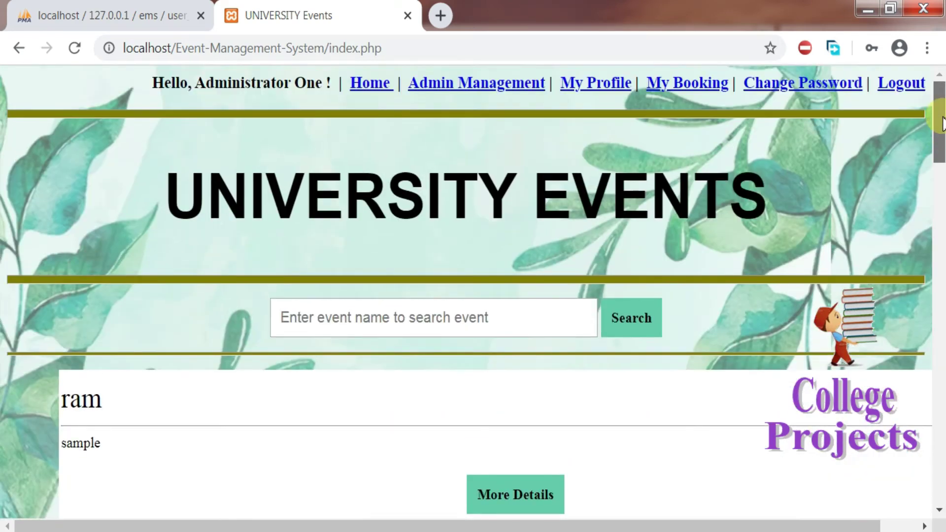
click(375, 84)
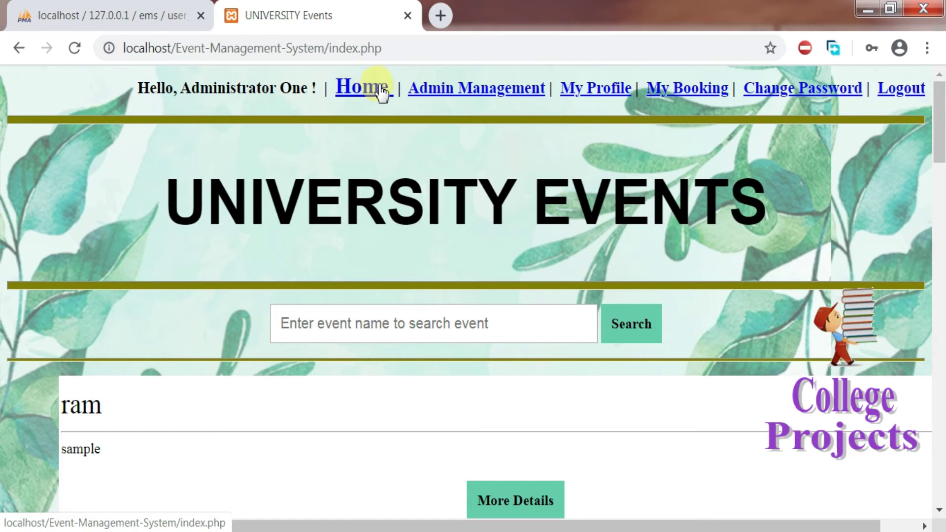
click(438, 98)
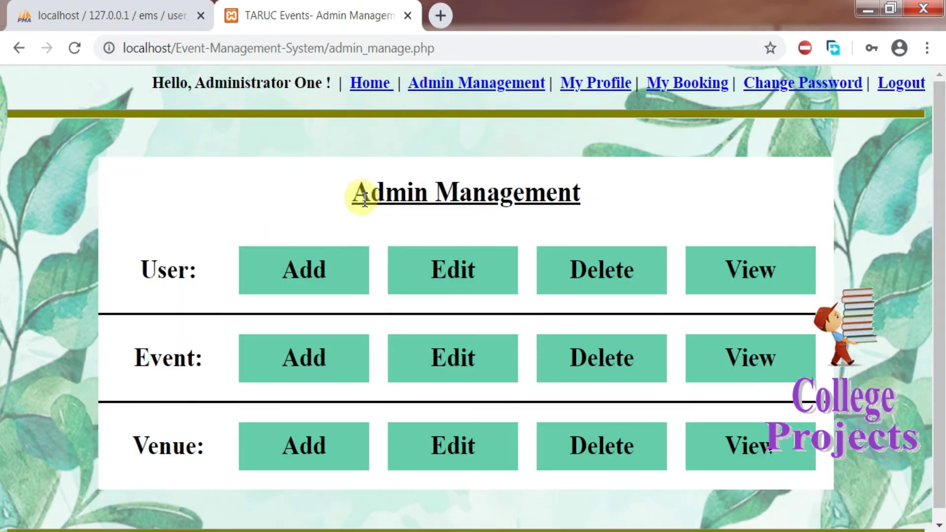
drag(365, 199, 600, 217)
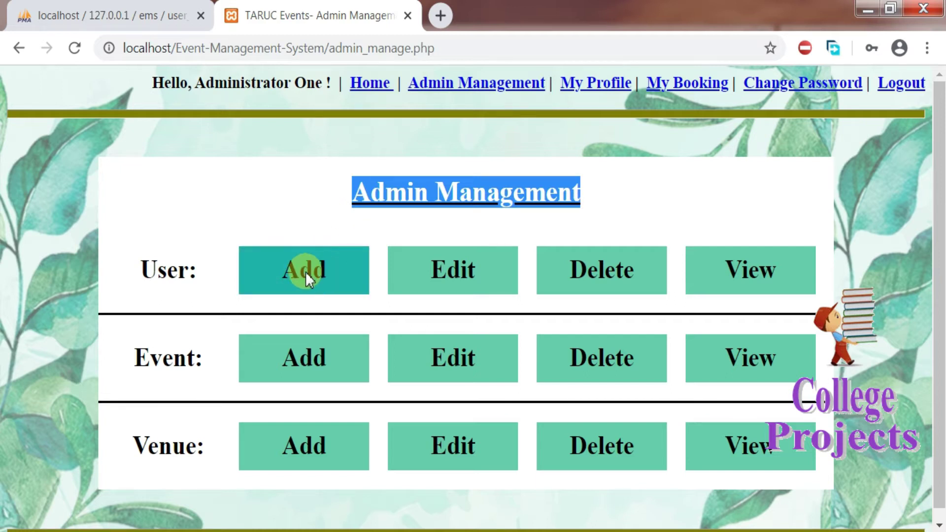
click(306, 271)
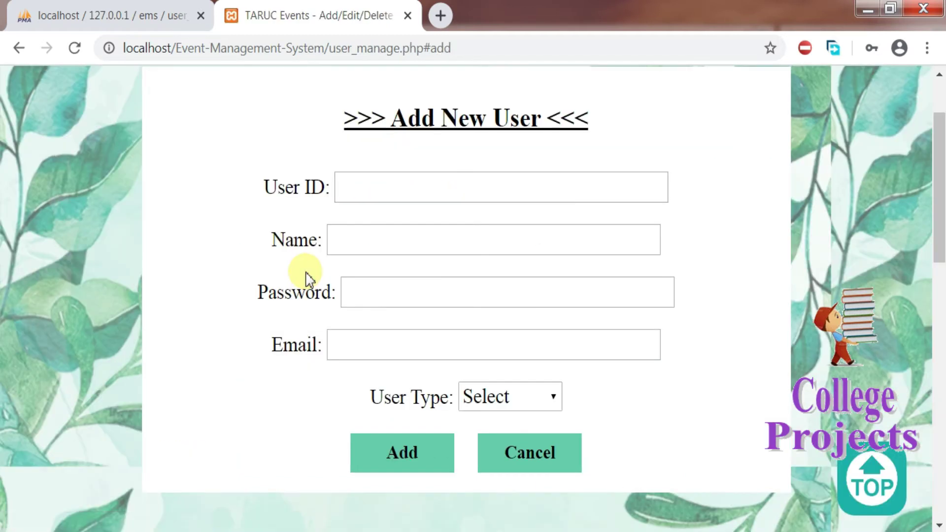
Step: Fill in the new user's ID, full name, password and e-mail address
click(432, 191)
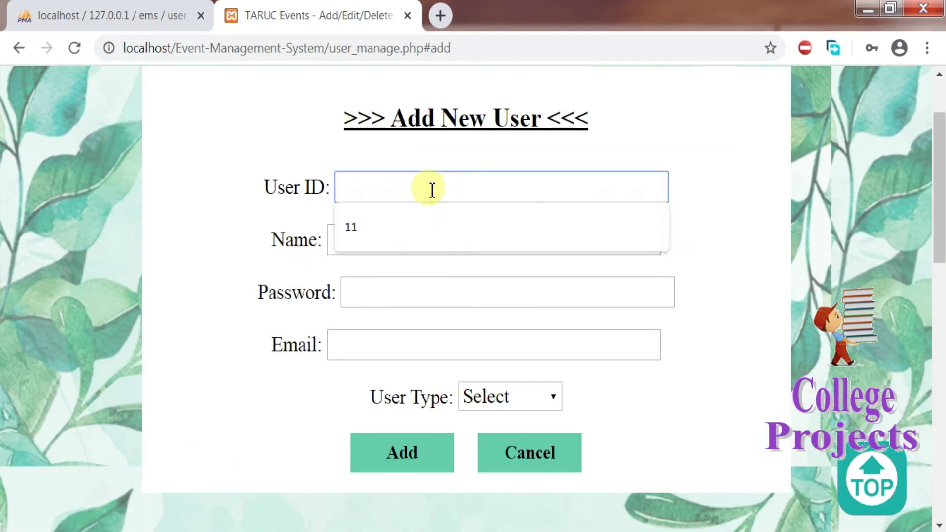
text(1122)
key(Tab)
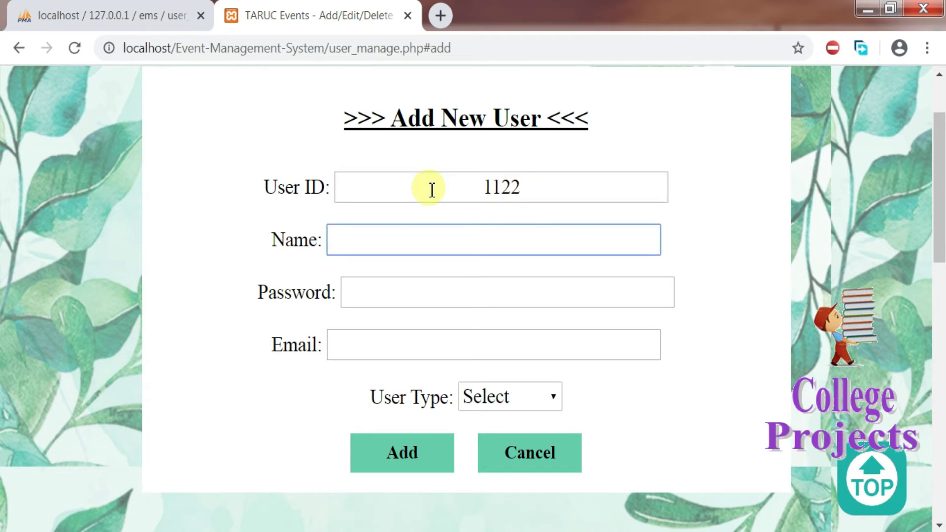
key(Tab)
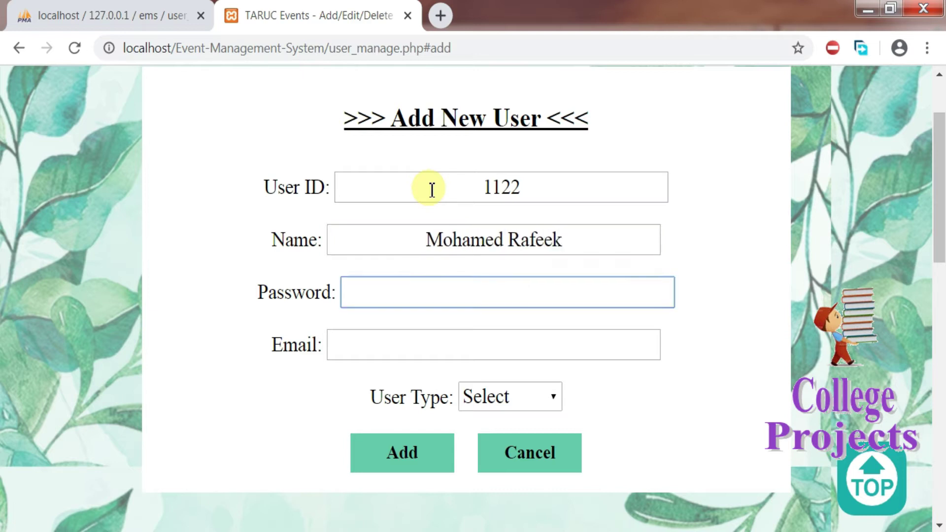
text(123123)
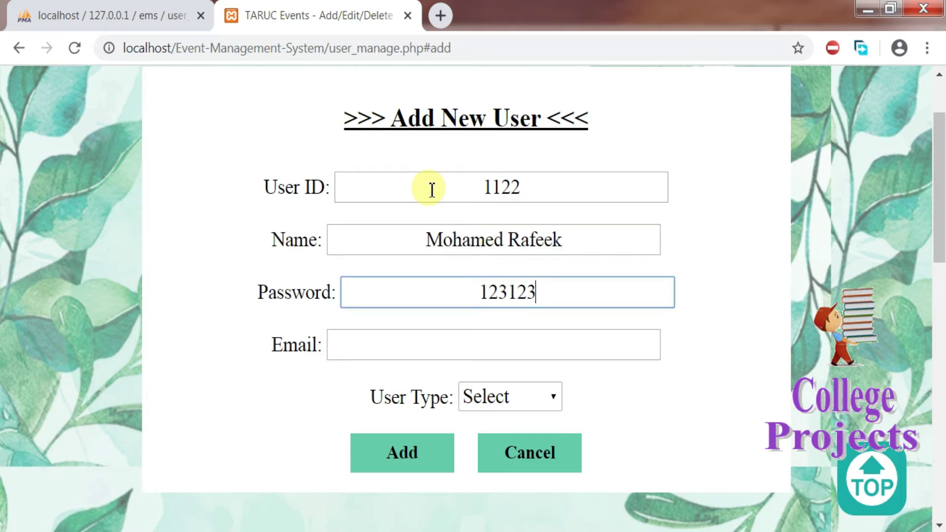
key(Tab)
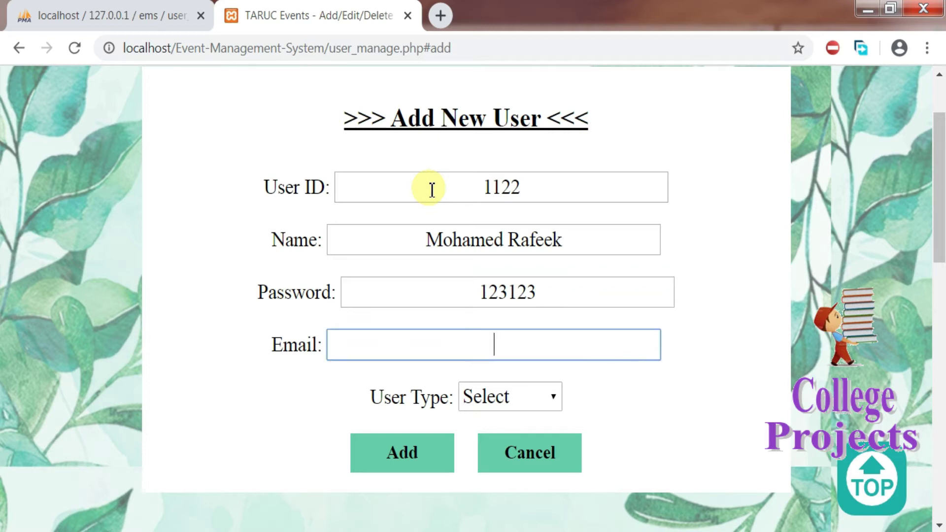
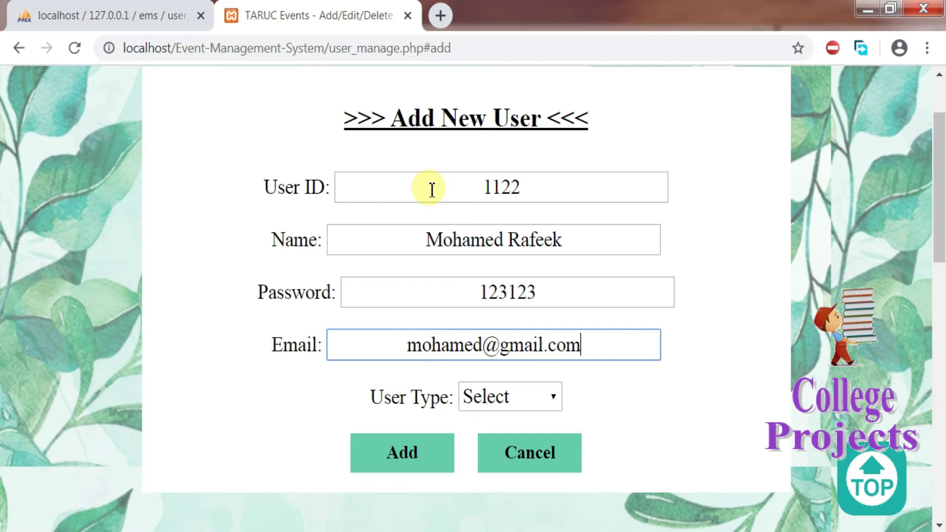
Step: Check the entered ID and password, set User Type to Student, submit, and confirm the success alert
click(526, 186)
drag(526, 185, 466, 183)
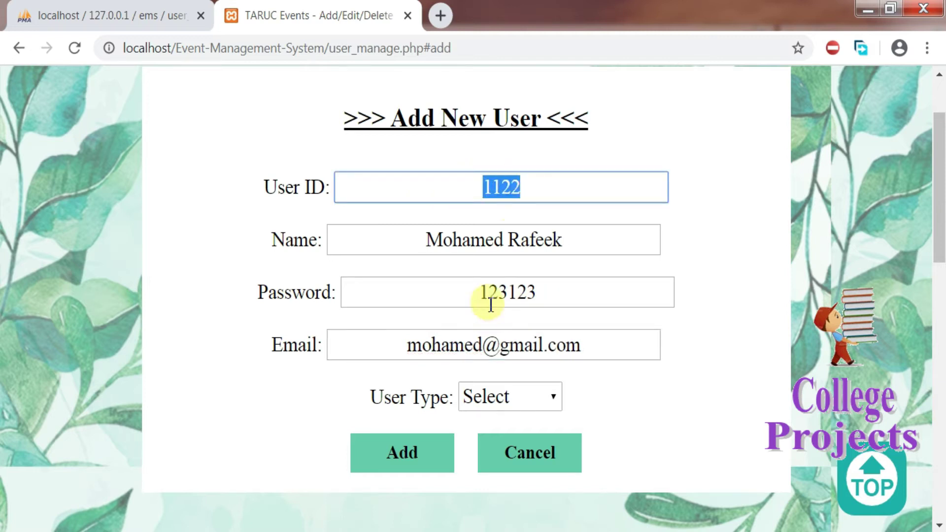
drag(481, 291, 554, 298)
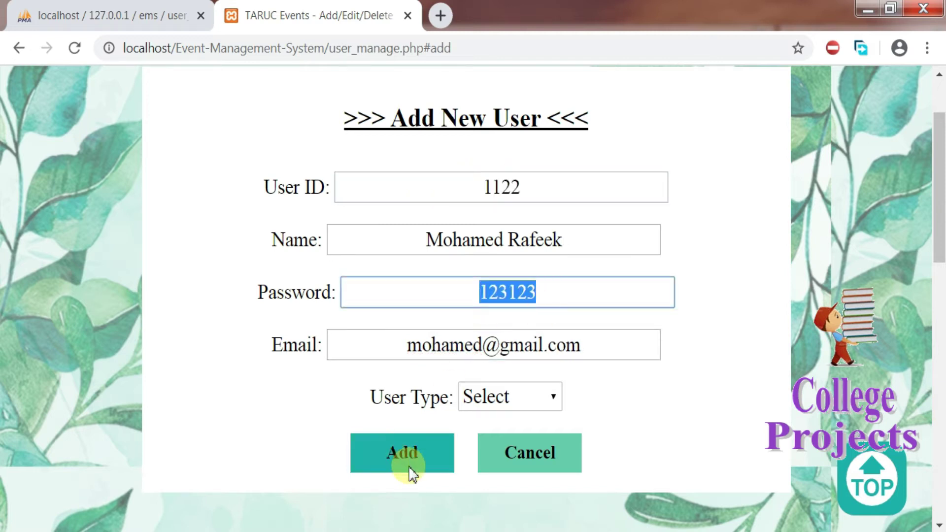
click(500, 397)
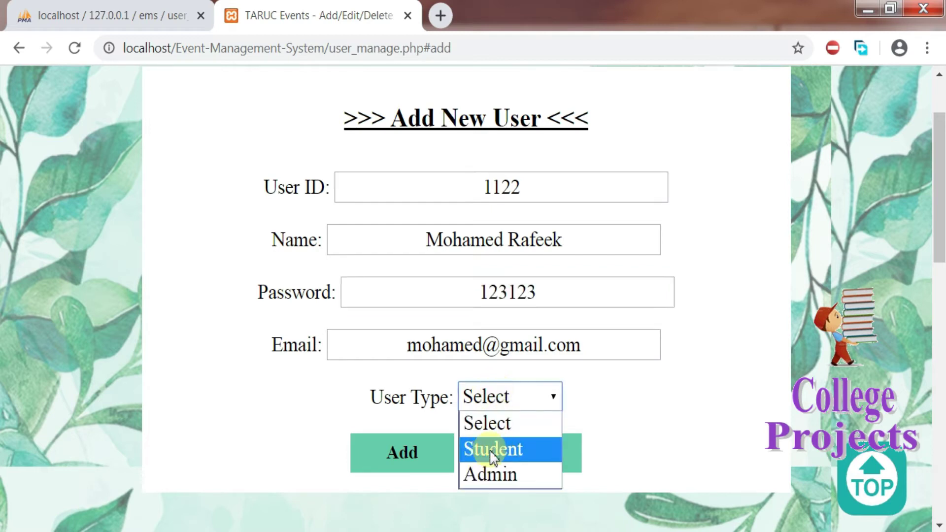
click(504, 449)
click(391, 450)
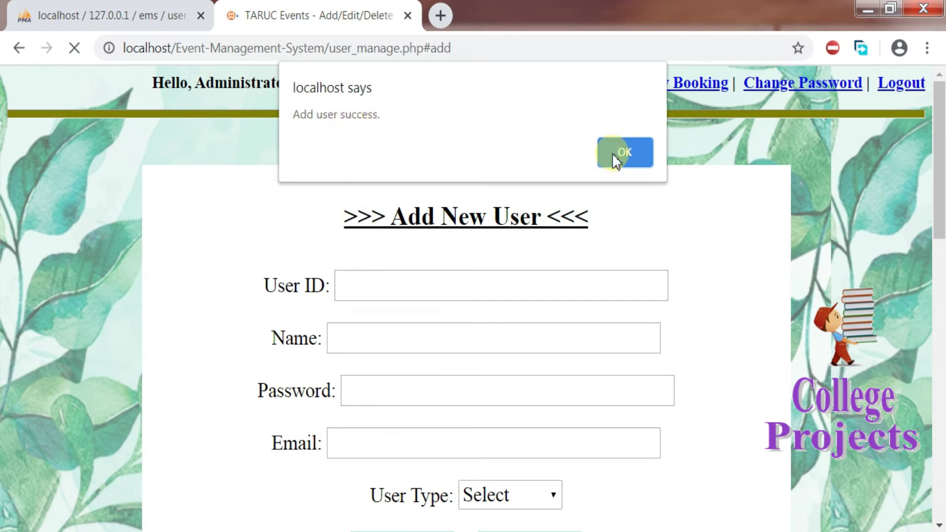
click(625, 155)
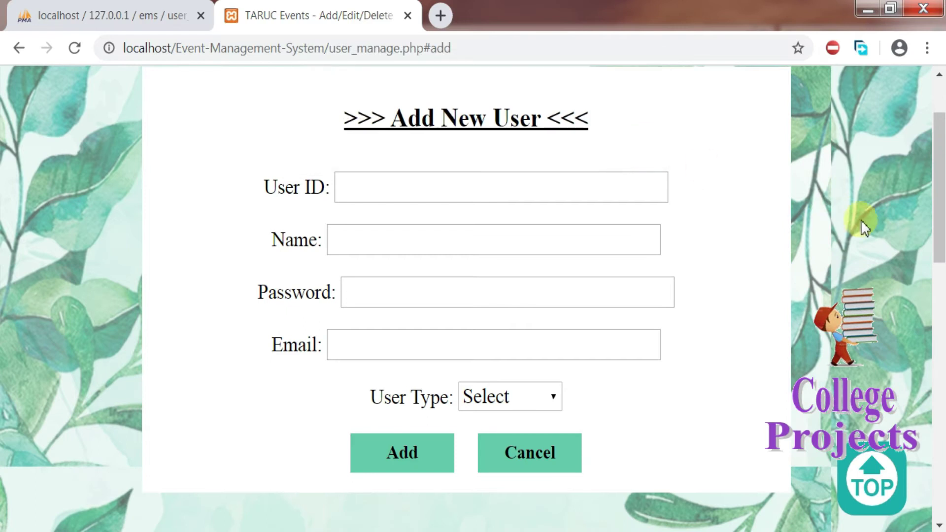
Step: Select the last user in the Edit User ID list, then reset the Edit User form
drag(939, 206, 941, 374)
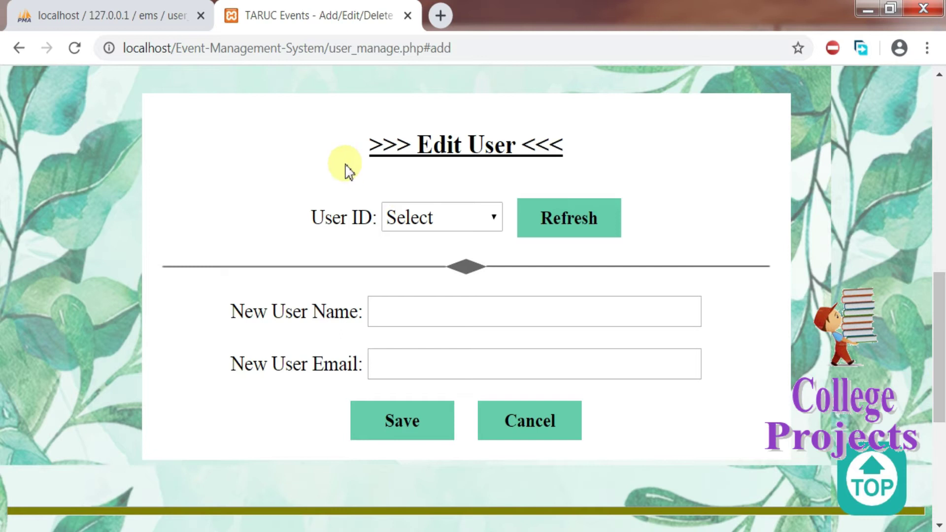
drag(391, 144, 576, 165)
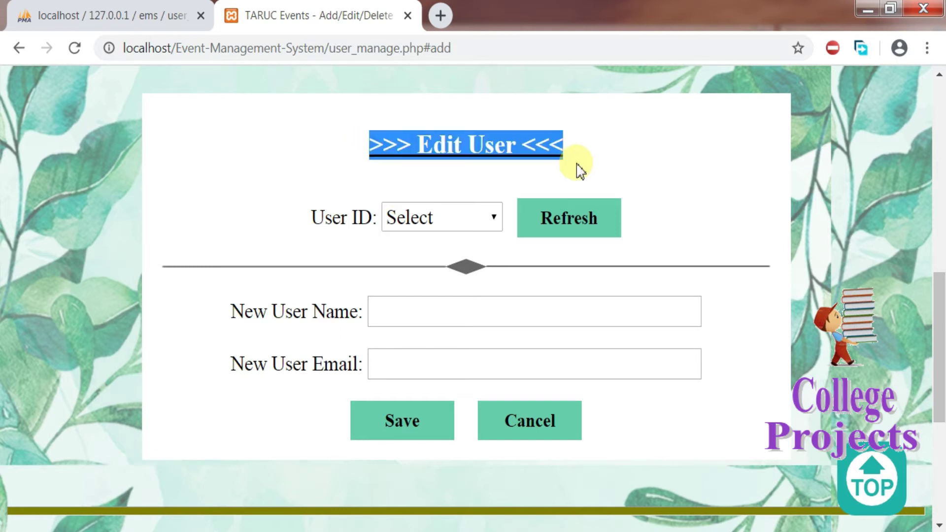
click(481, 219)
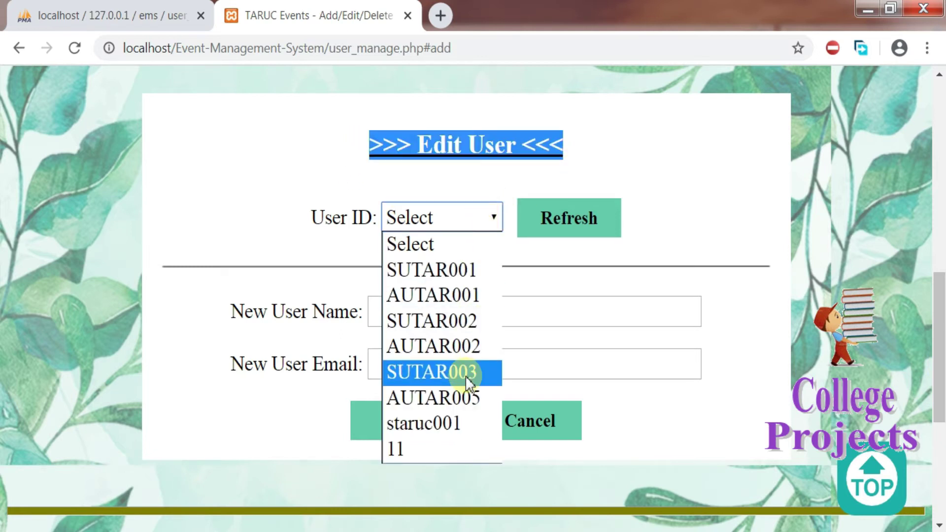
key(Down)
key(Down)
key(Down)
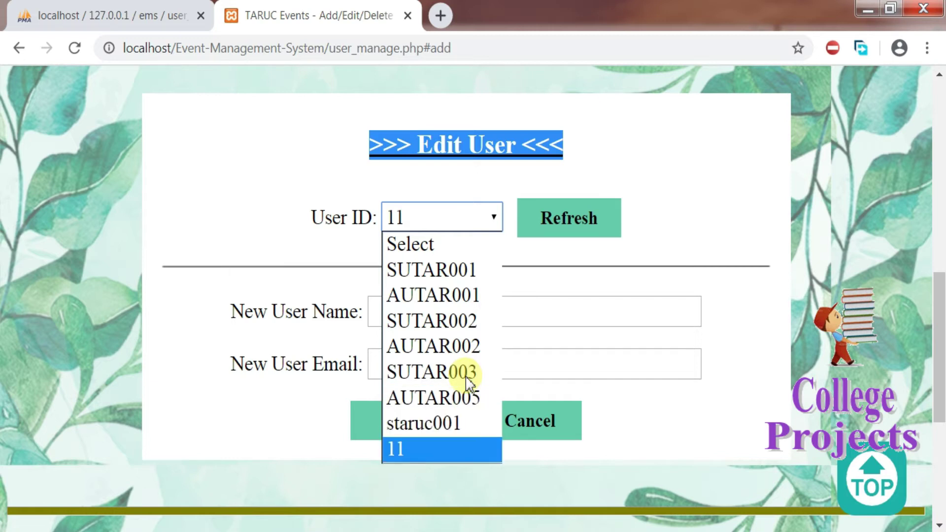
click(410, 450)
click(532, 230)
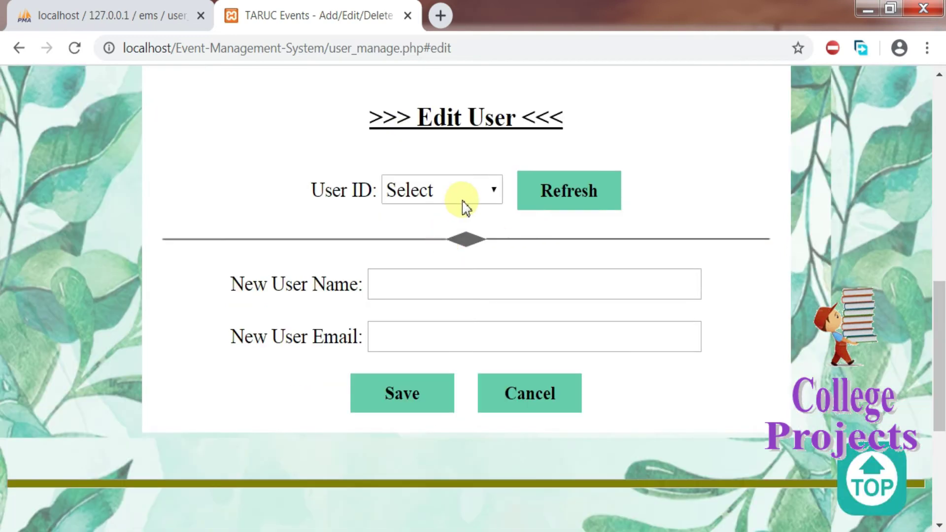
Step: Choose a different user to edit, then scroll down to the Delete User form
click(466, 200)
click(451, 290)
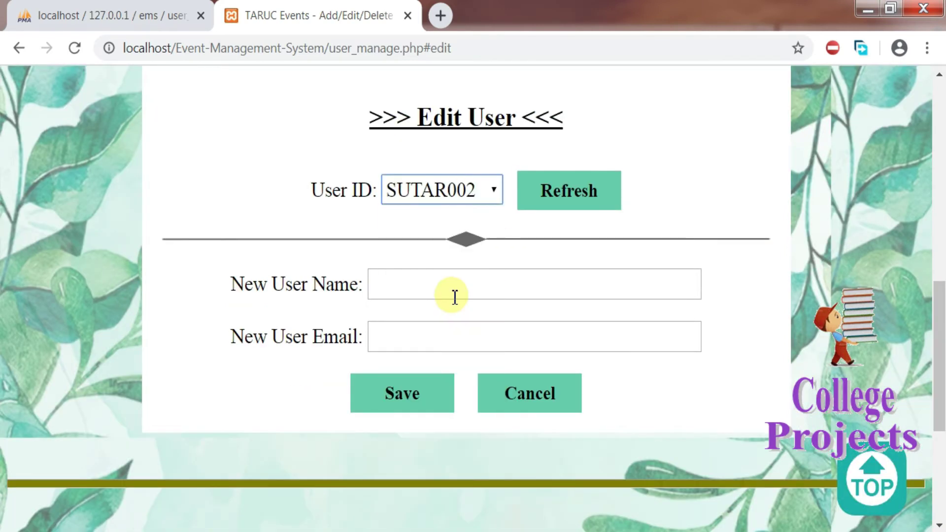
drag(937, 363, 942, 453)
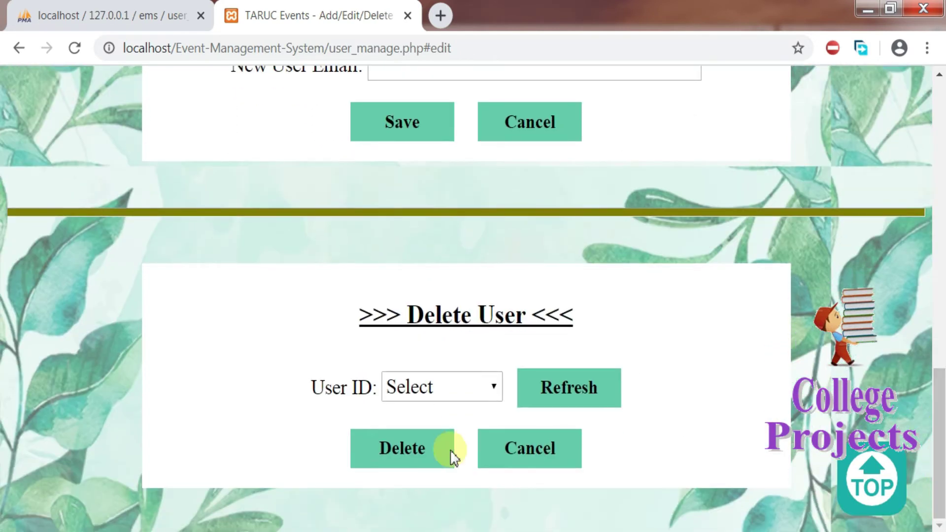
Step: Select the newly added user in Delete User, then reset the form
click(473, 397)
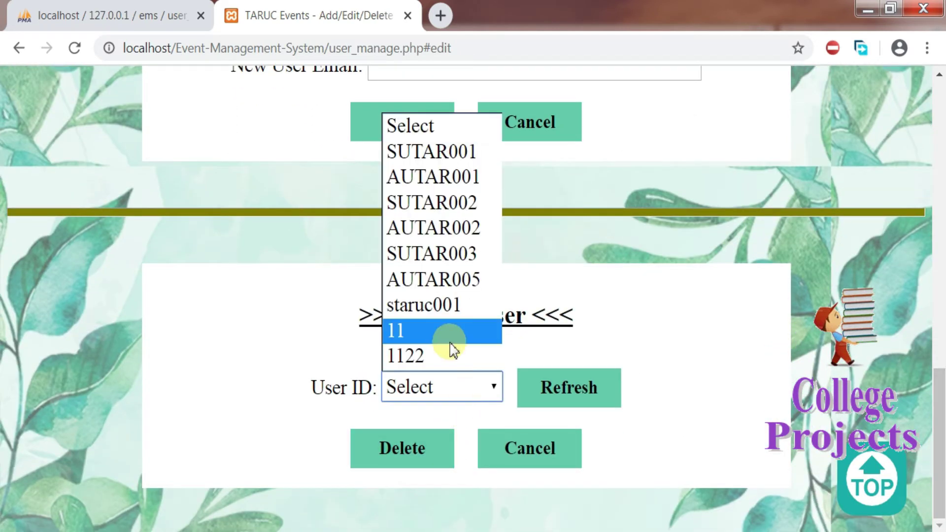
click(449, 367)
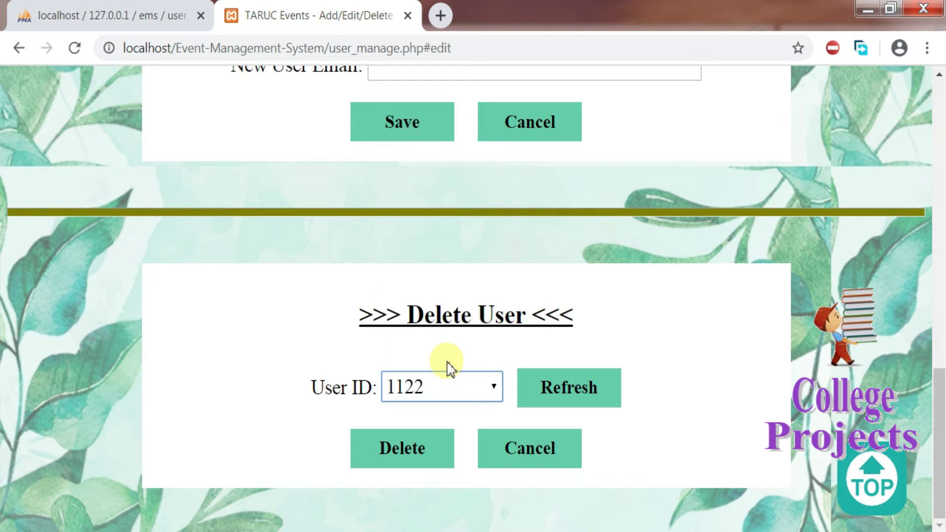
click(569, 389)
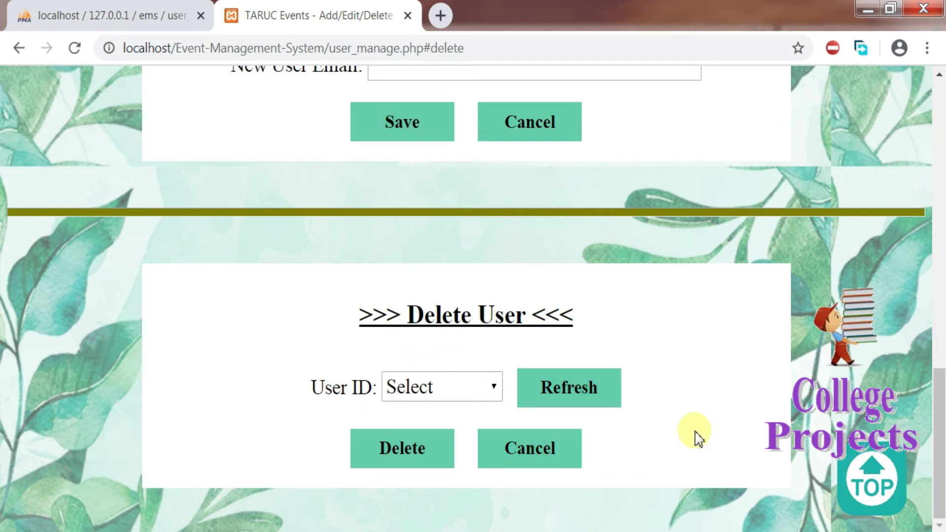
drag(940, 420, 941, 420)
Step: Try deleting user 11, who has bookings, and dismiss the 'Cannot delete user' alert
click(461, 389)
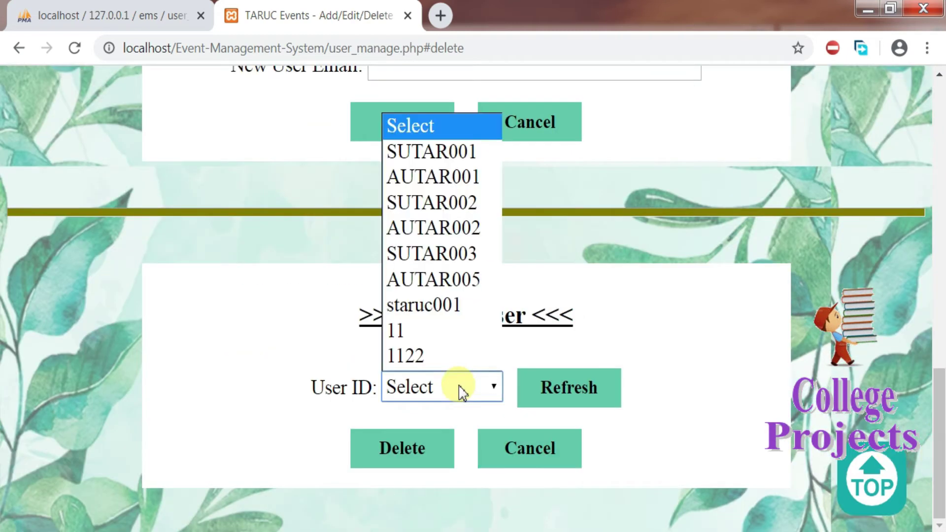
click(416, 326)
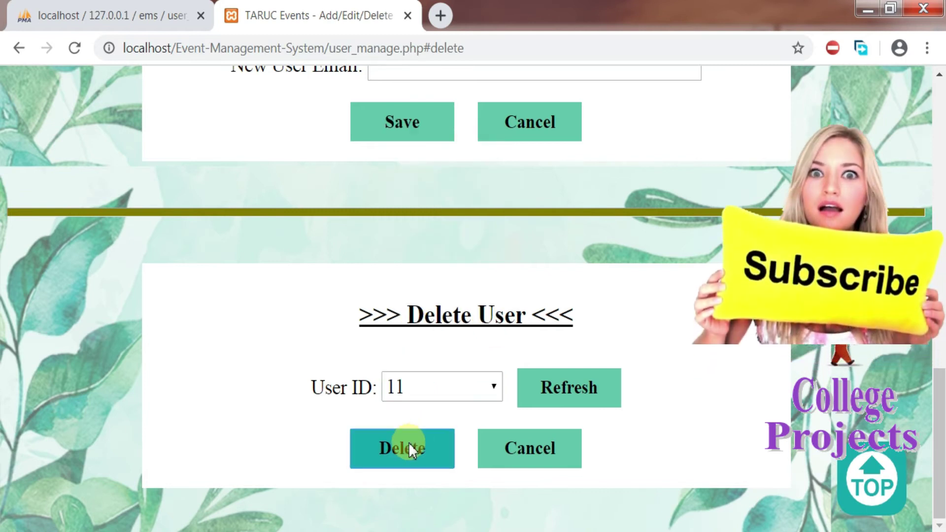
click(409, 446)
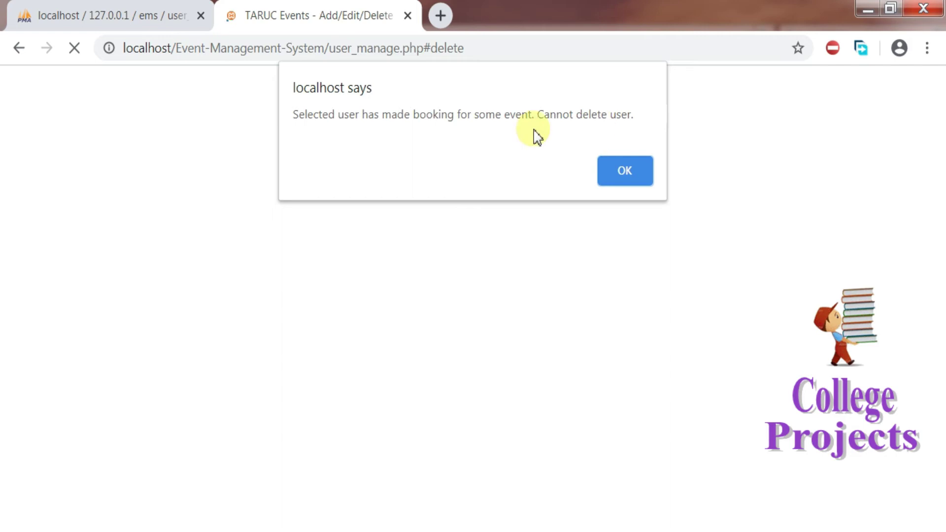
click(613, 173)
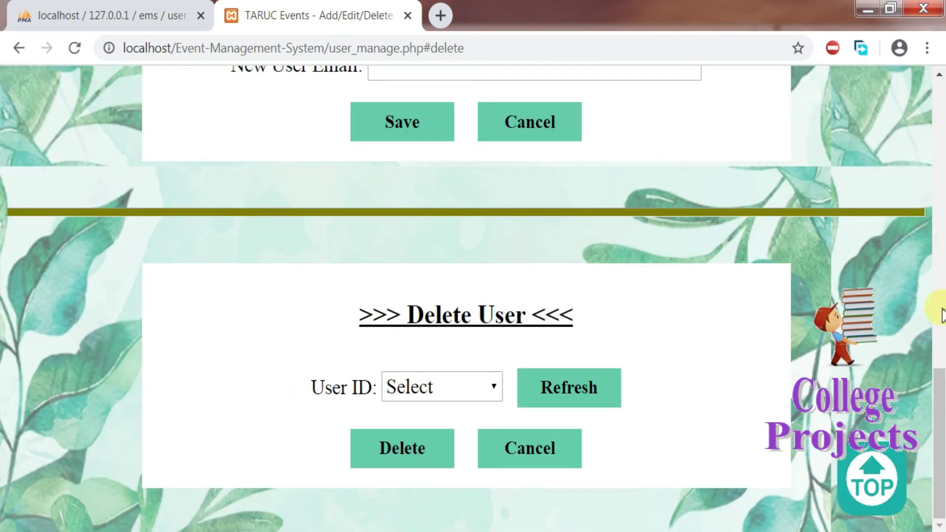
Step: Load a user into the Edit User form without saving, then go to the administrator's My Profile page
drag(941, 386, 941, 300)
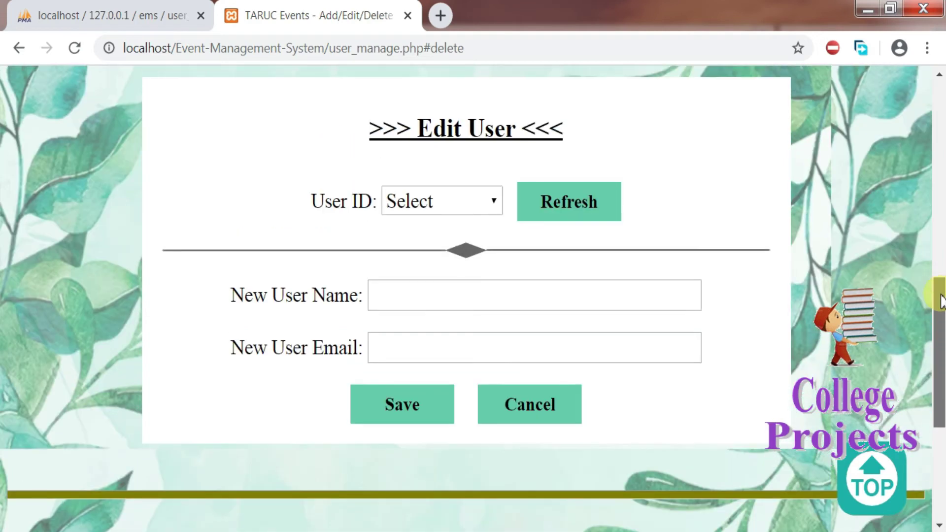
click(482, 199)
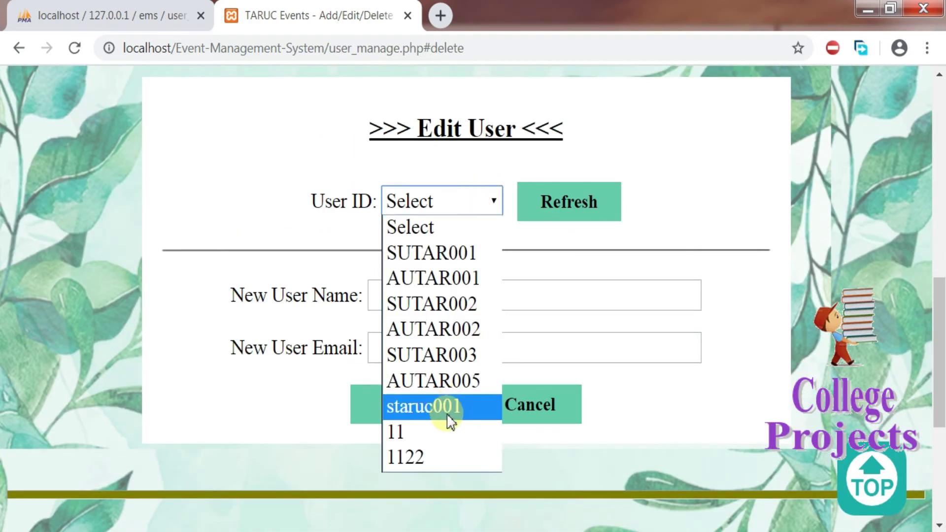
click(438, 431)
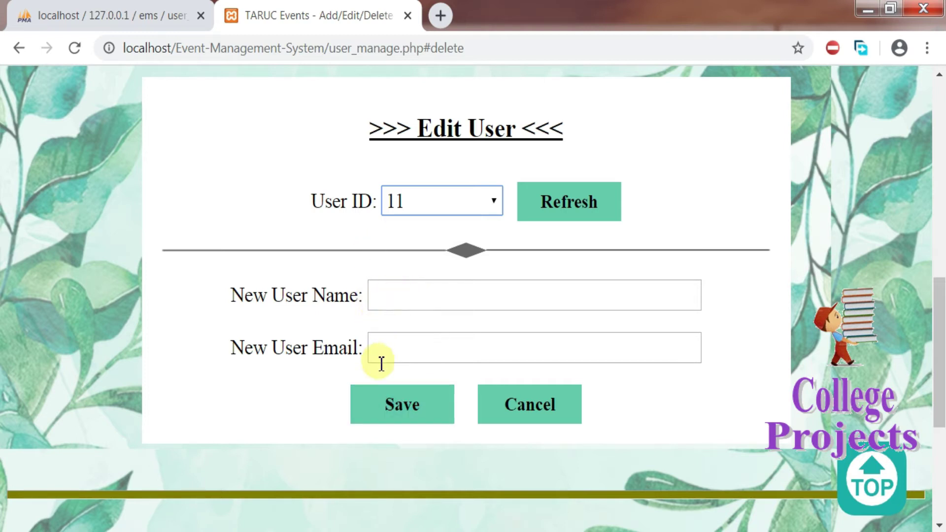
drag(939, 385, 802, 173)
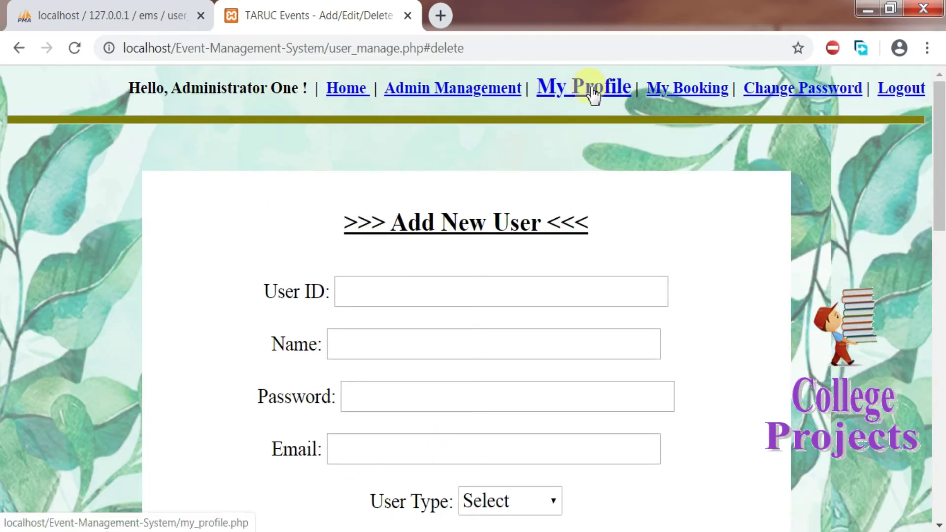
click(593, 93)
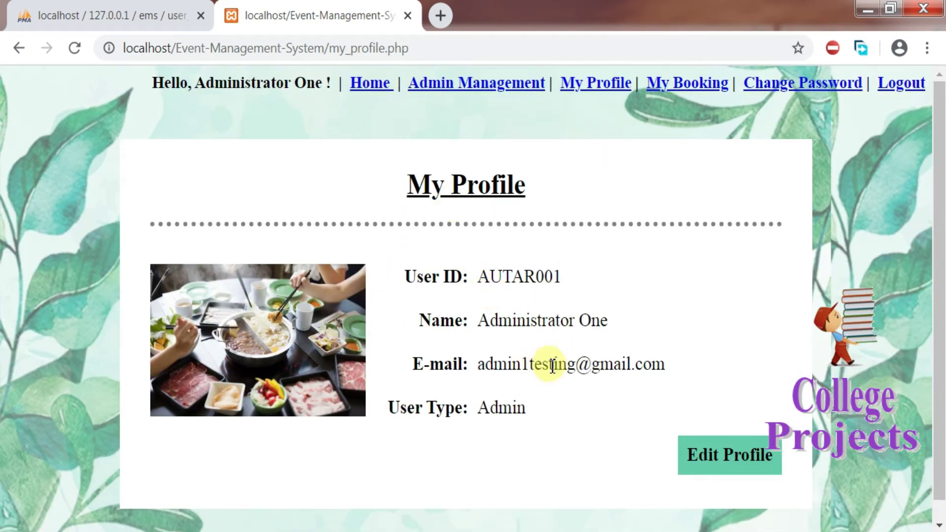
Step: Upload Koala.jpg as the administrator's profile picture and dismiss the picture-updated message
scroll(942, 356, down, 1)
scroll(942, 355, up, 1)
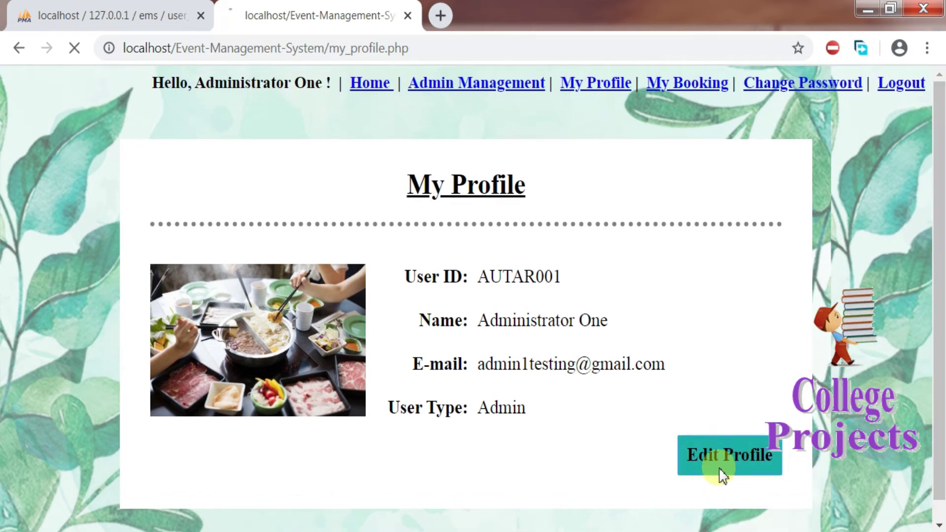
click(481, 278)
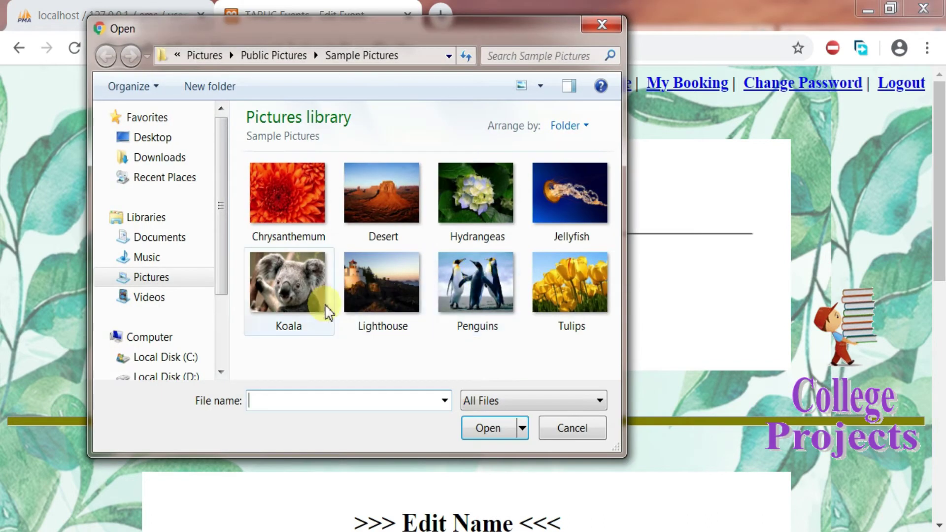
double_click(297, 296)
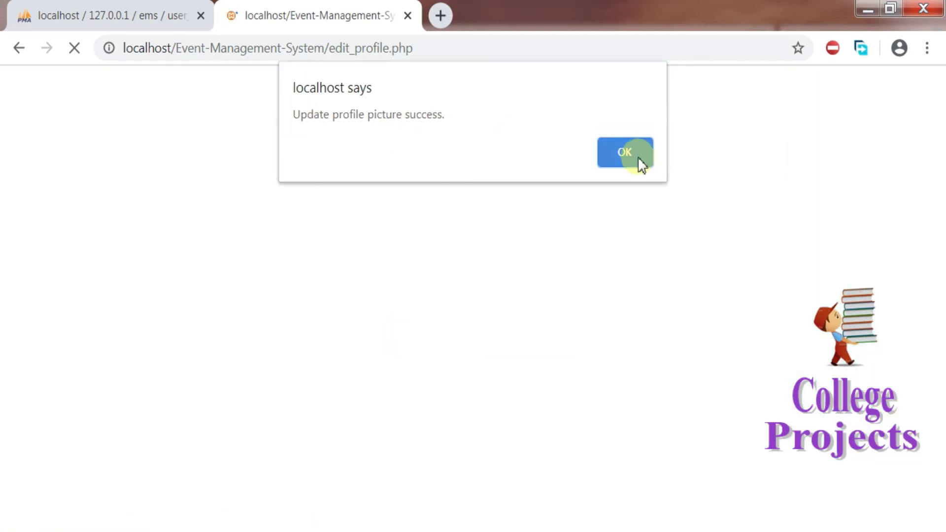
click(652, 153)
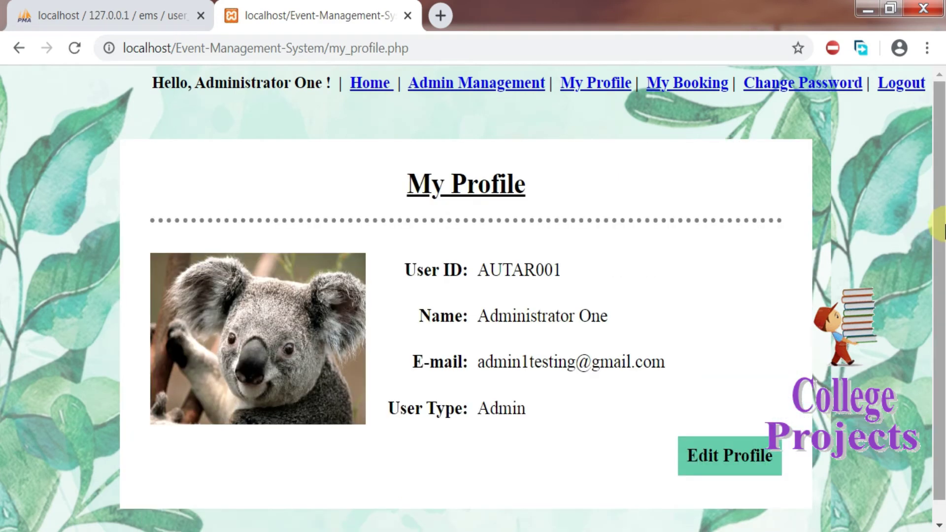
drag(939, 239, 942, 172)
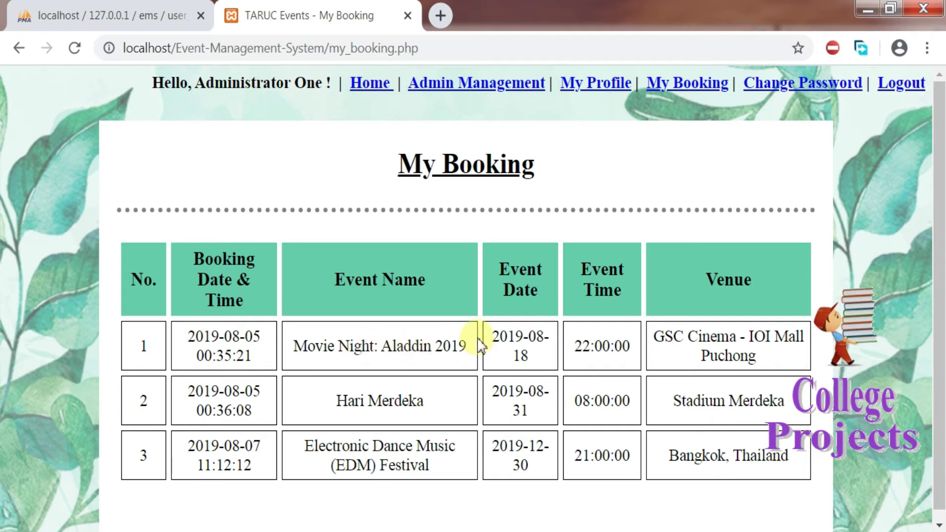
Step: Go from the My Booking list to the Admin Management page
click(440, 99)
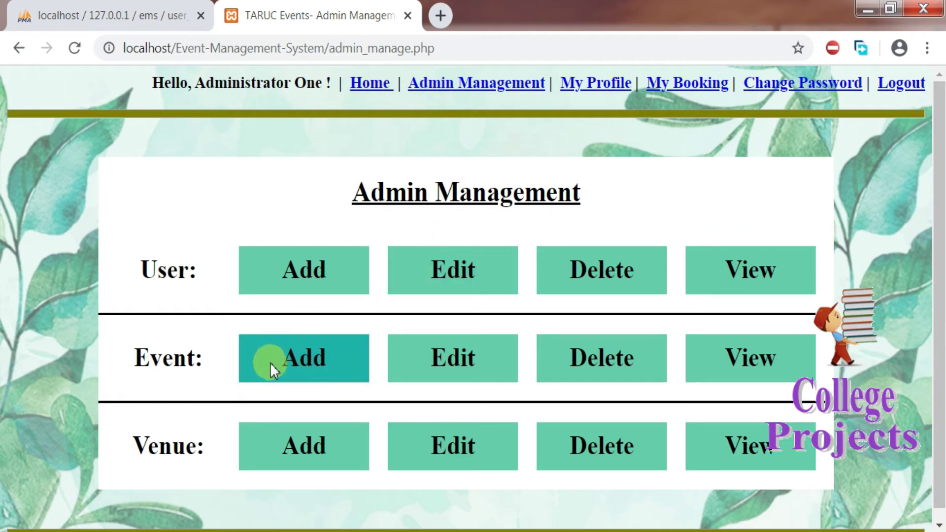
Step: Open the Add Event form and enter name 'Enter here event name' with date 2020-03-02
click(298, 362)
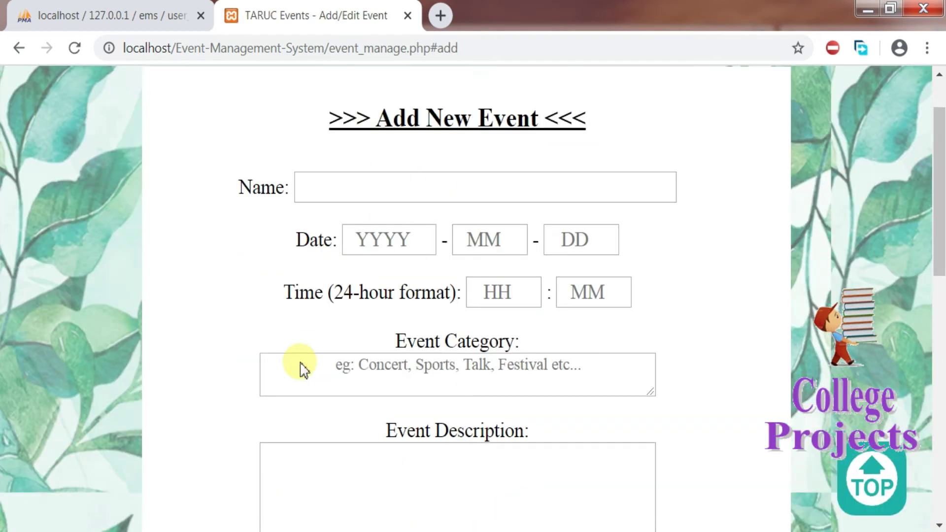
drag(377, 119, 566, 142)
scroll(492, 168, down, 1)
click(453, 168)
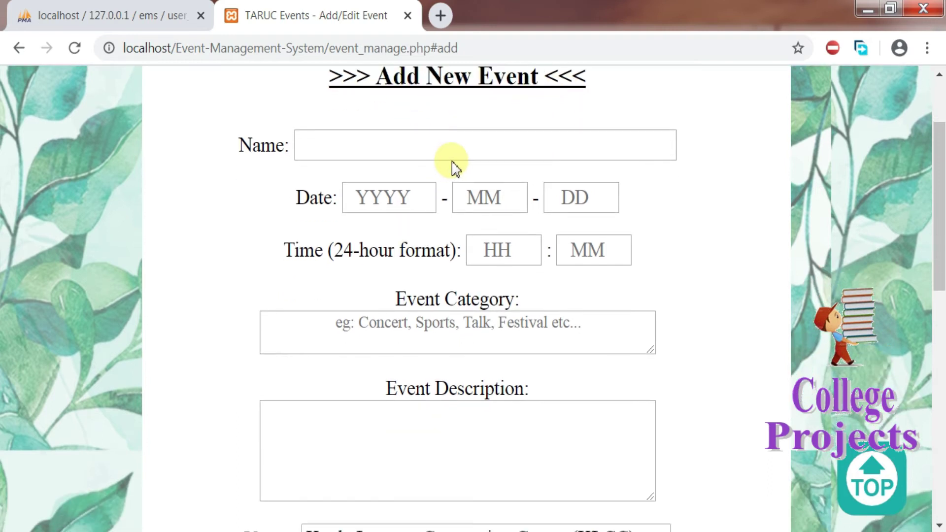
click(460, 150)
text(Ent)
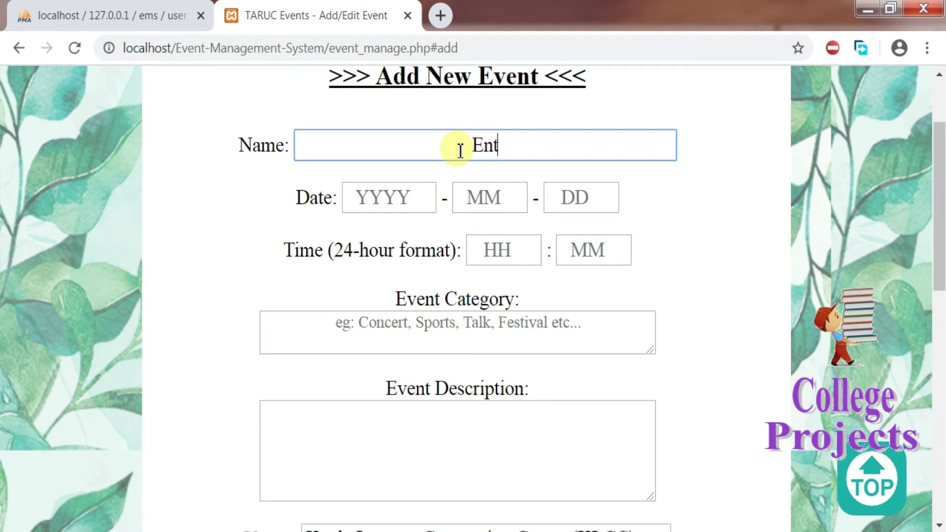
text(er here )
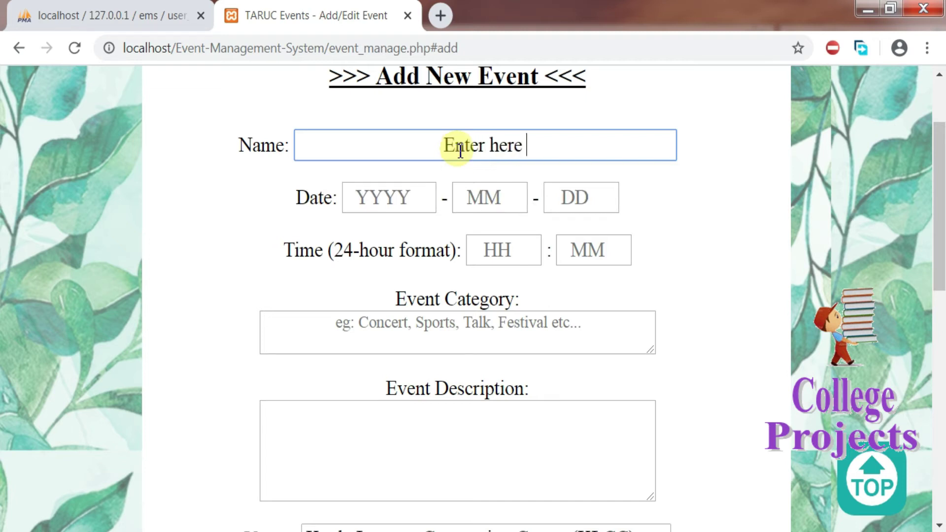
text(event )
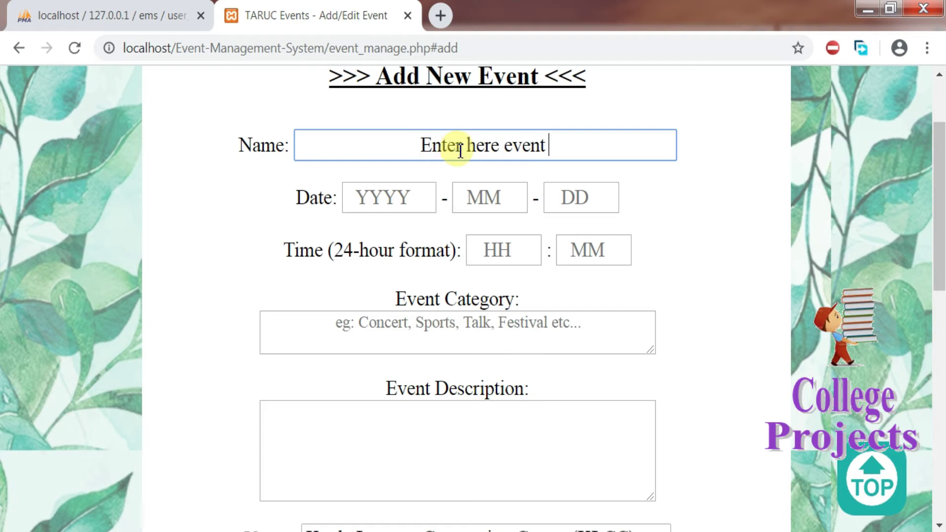
text(name)
click(401, 211)
text(2020)
key(Tab)
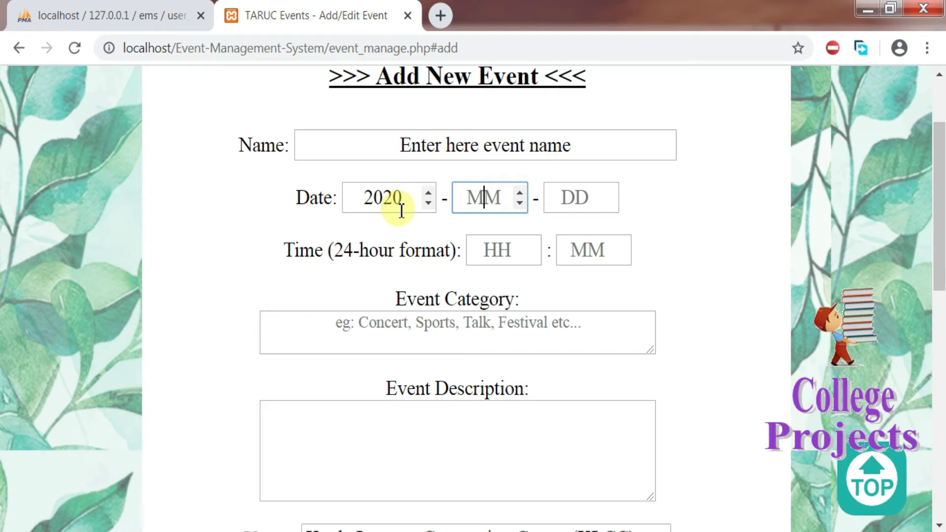
key(Tab)
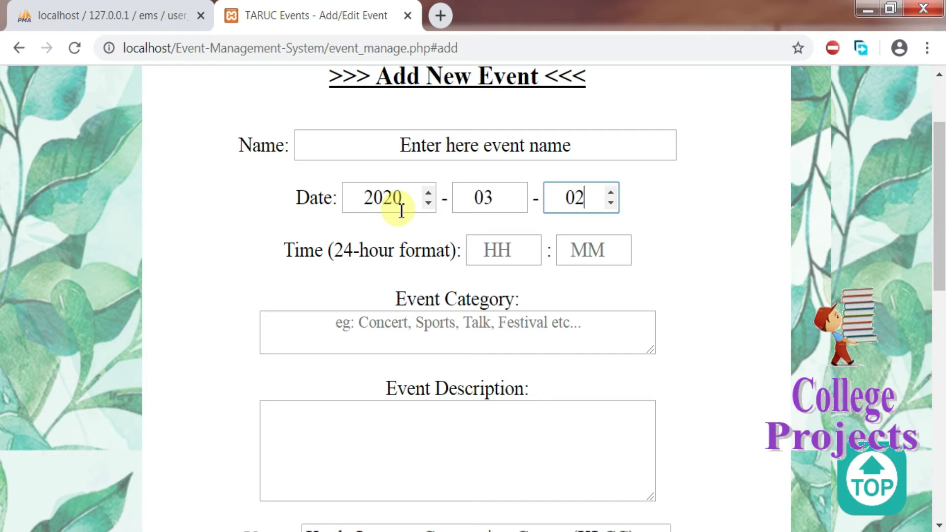
Step: Set the start time to 10:00, the category to talk, and fill in the description
click(494, 262)
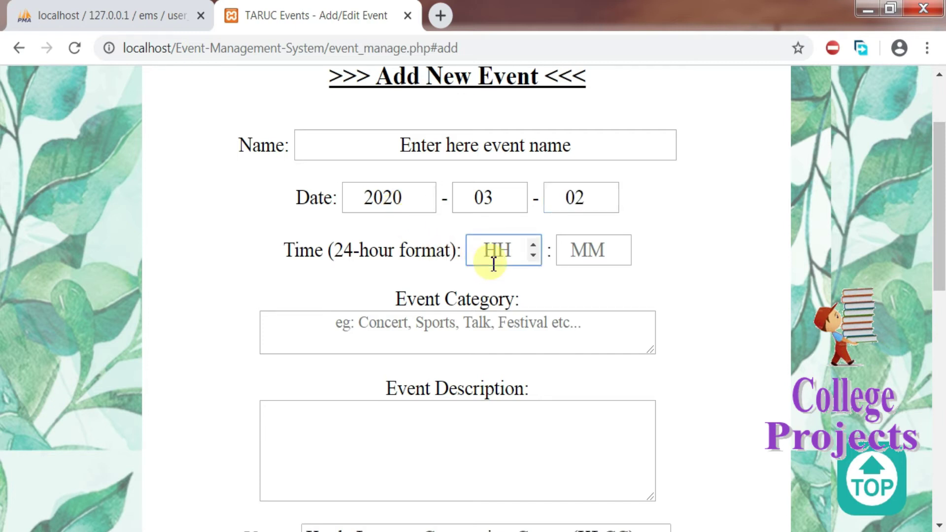
key(Tab)
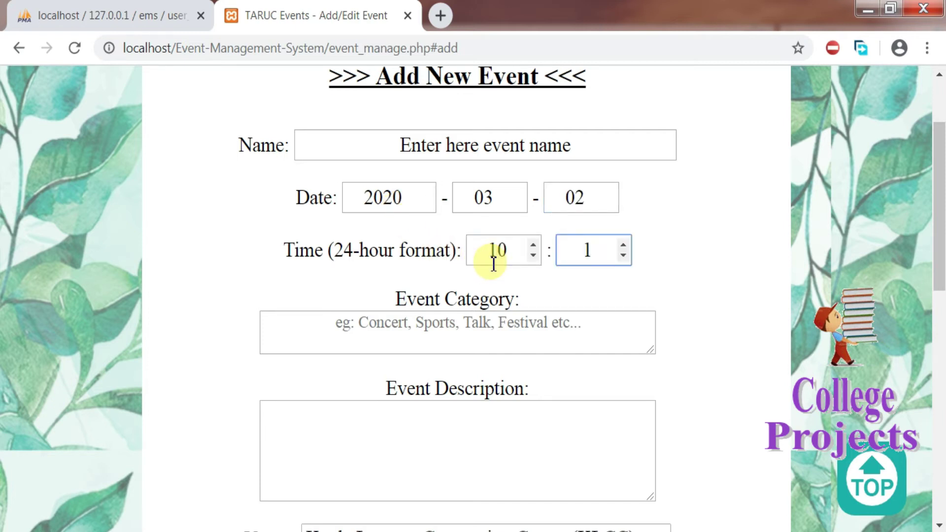
click(498, 331)
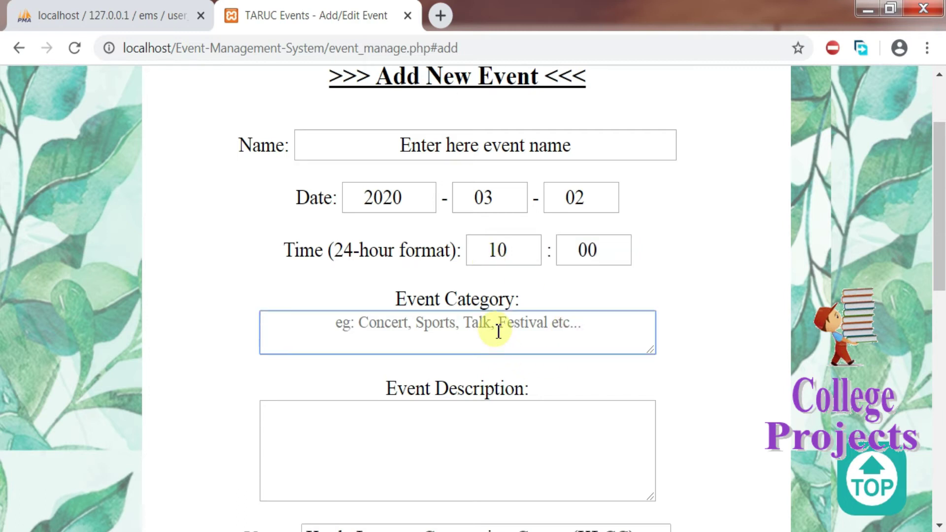
text(talk)
key(Tab)
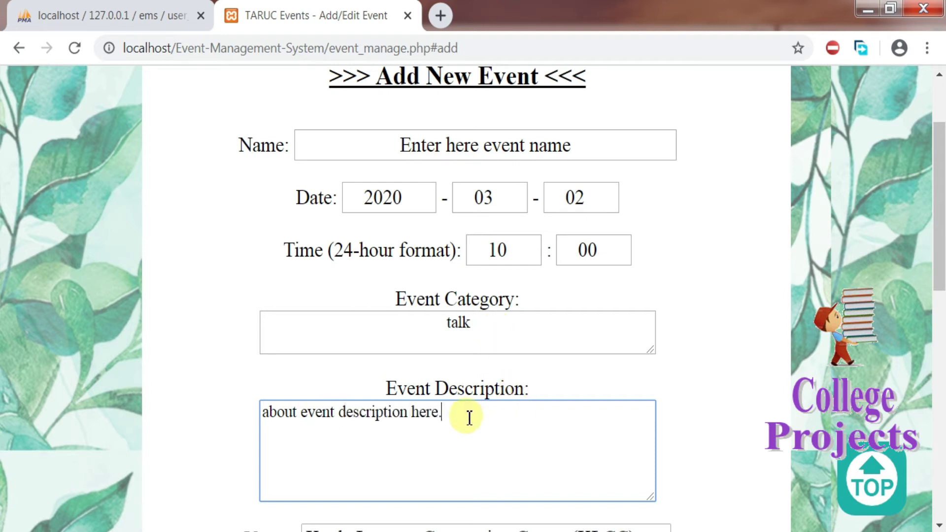
drag(937, 217, 942, 365)
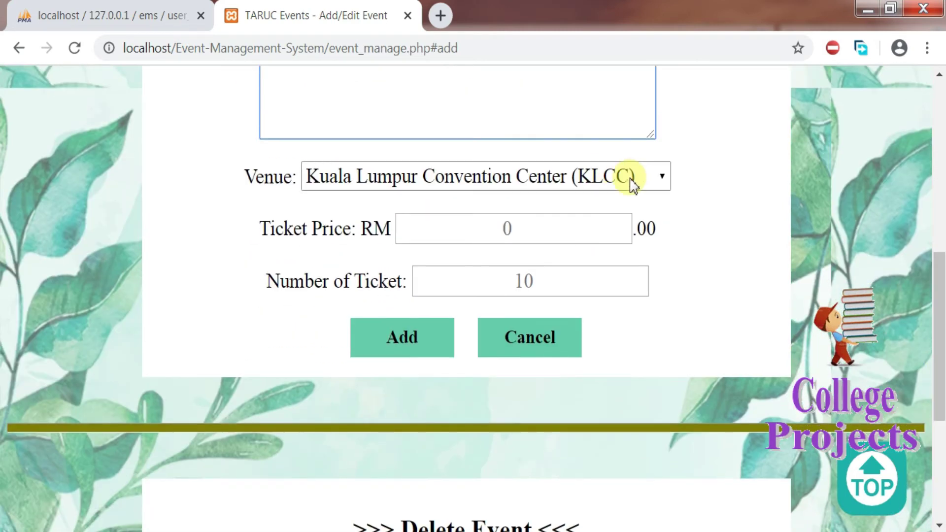
Step: Choose venue Stadium Merdeka, price RM150 and 20 tickets, then submit and confirm the event
click(632, 183)
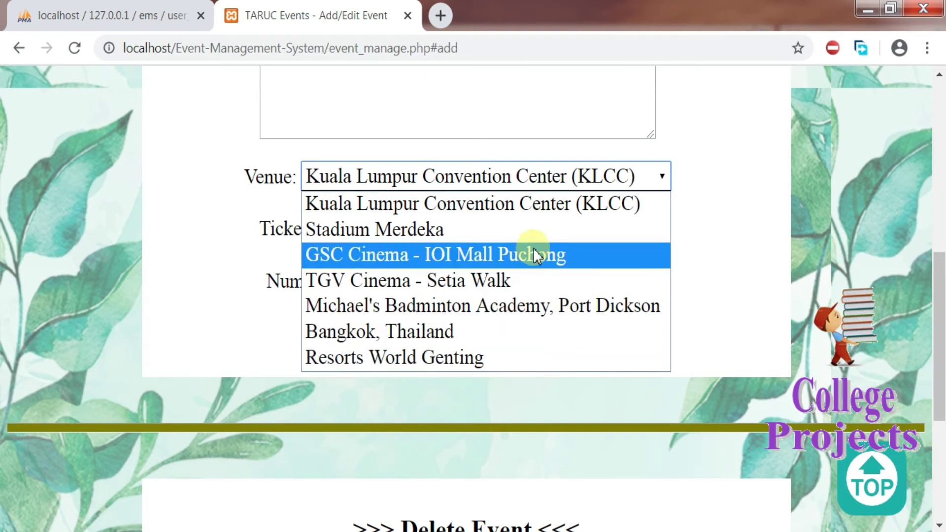
click(507, 235)
click(451, 234)
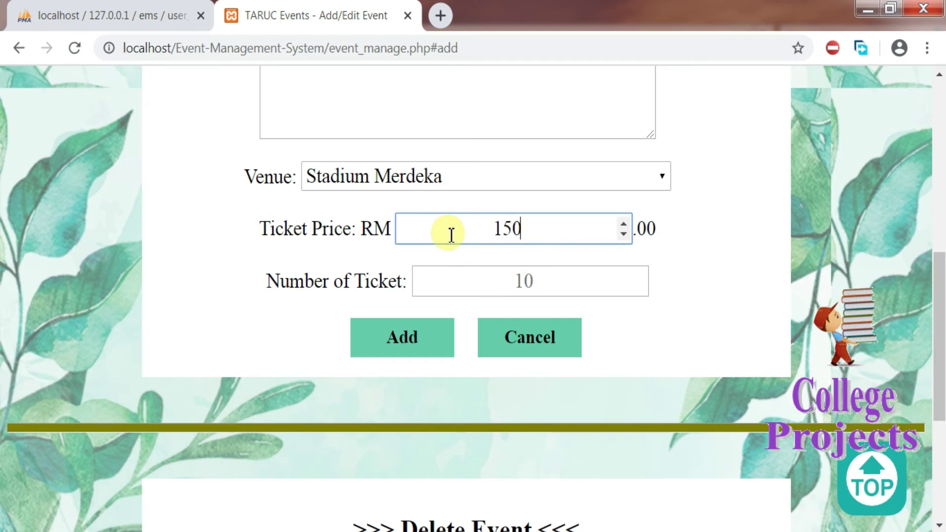
click(513, 293)
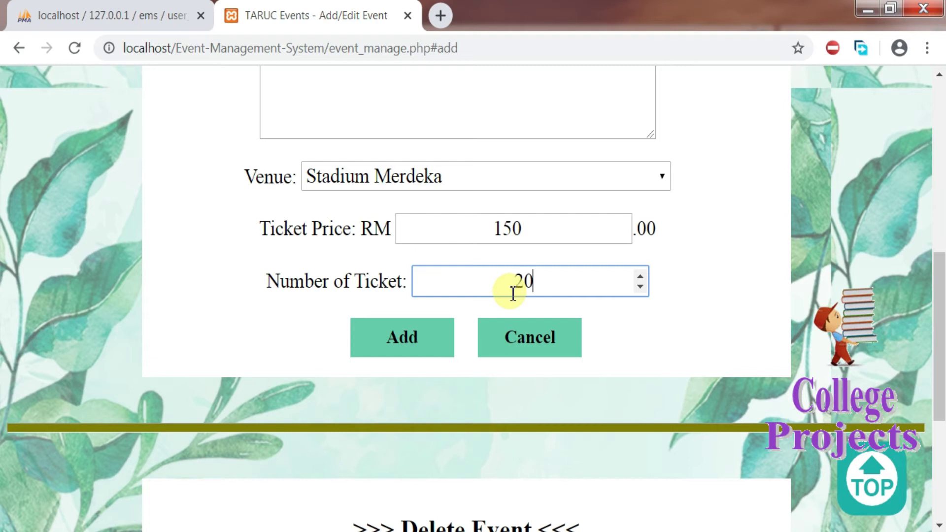
click(392, 345)
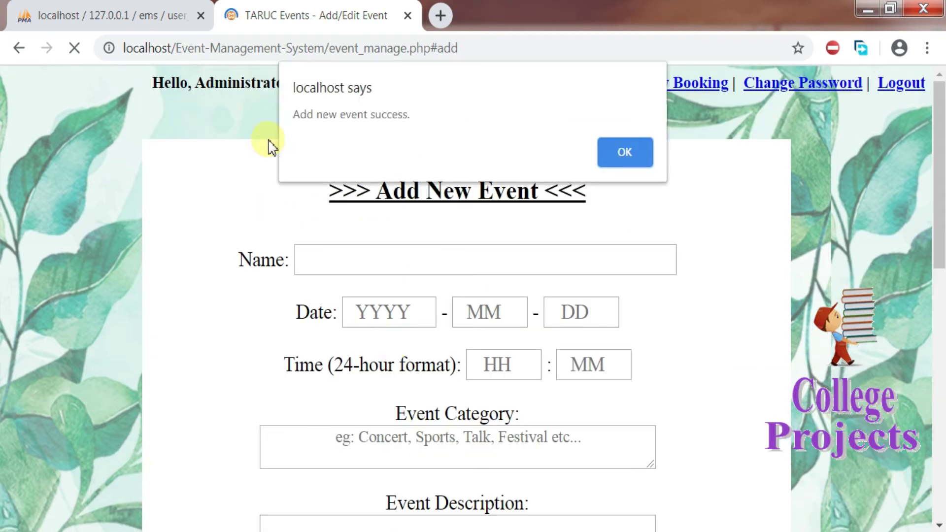
click(612, 153)
Step: Refresh the Delete Event list and select the newly added event
drag(940, 231, 939, 474)
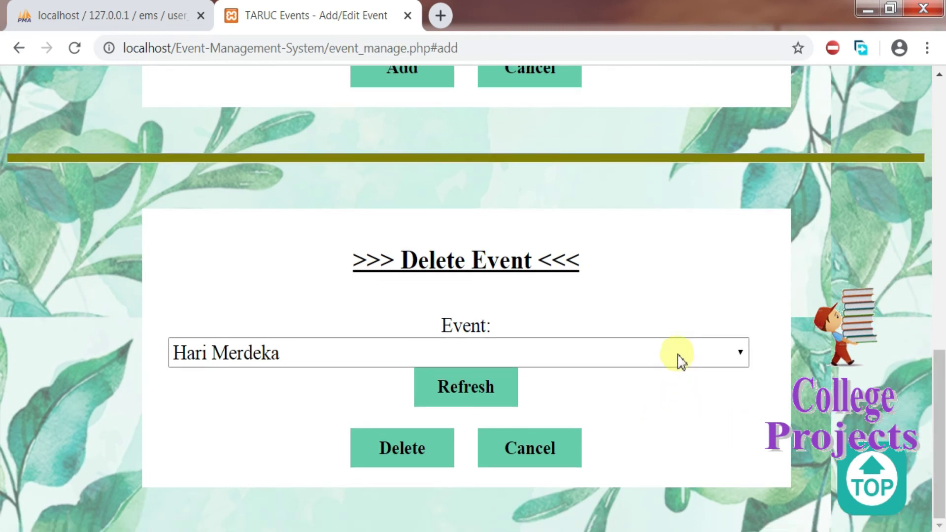
click(678, 359)
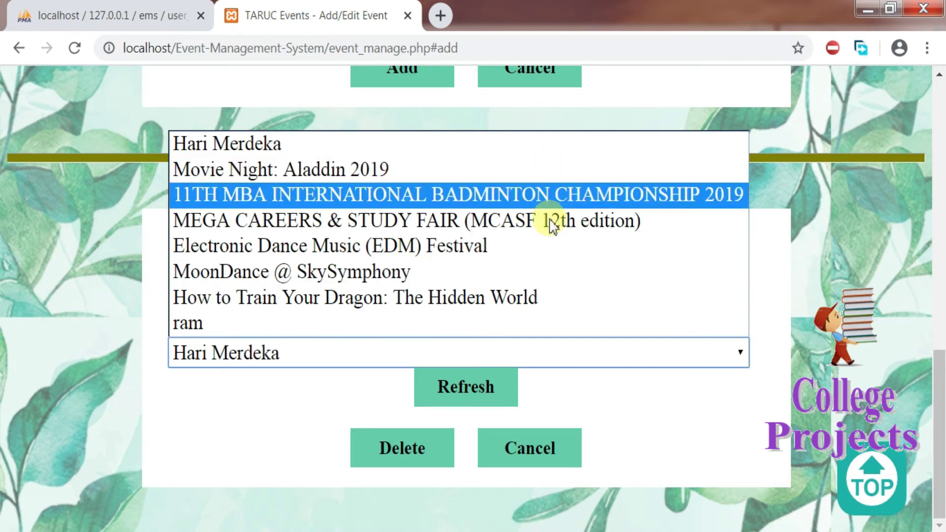
click(483, 389)
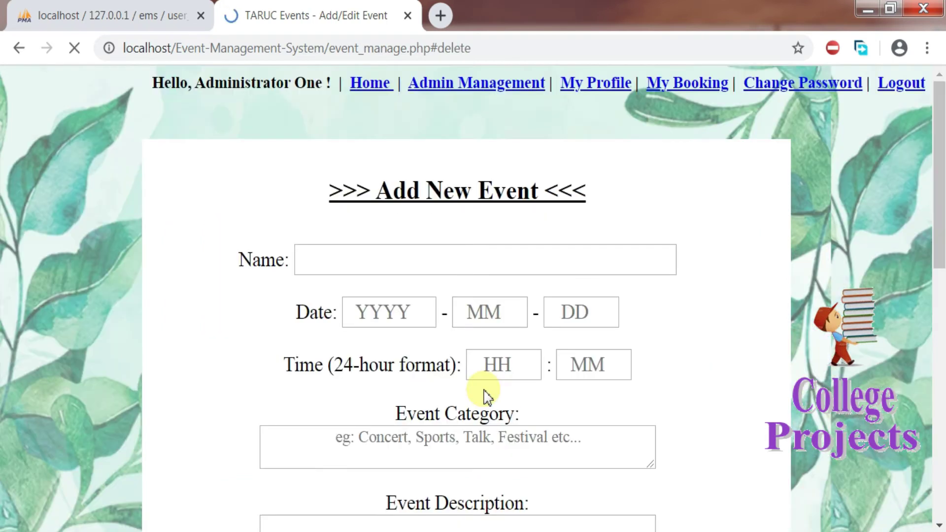
click(602, 361)
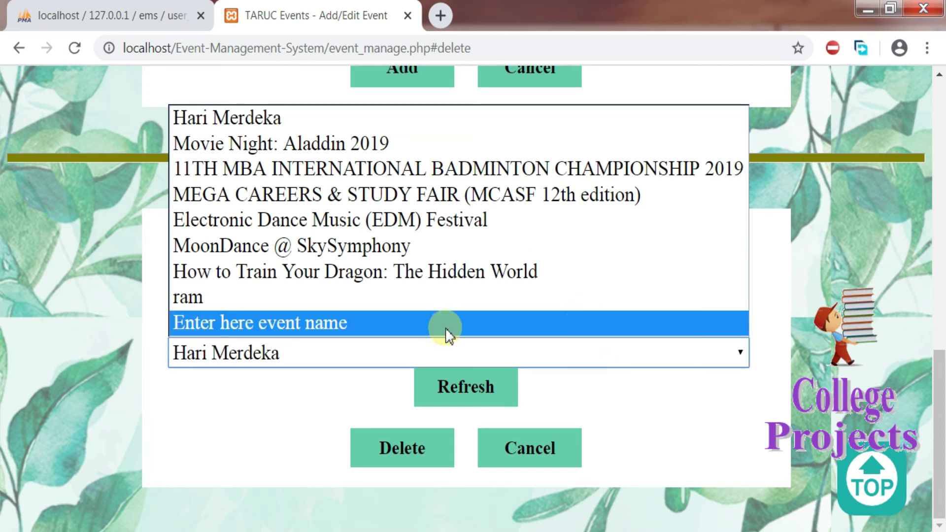
click(310, 326)
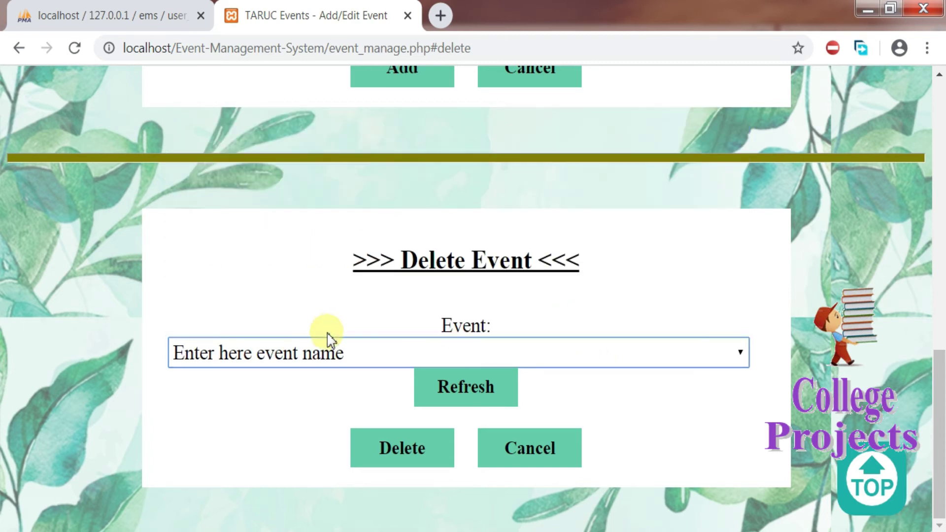
Step: Select the event ram, attempt to delete it, and dismiss the bookings-exist failure alert
click(344, 358)
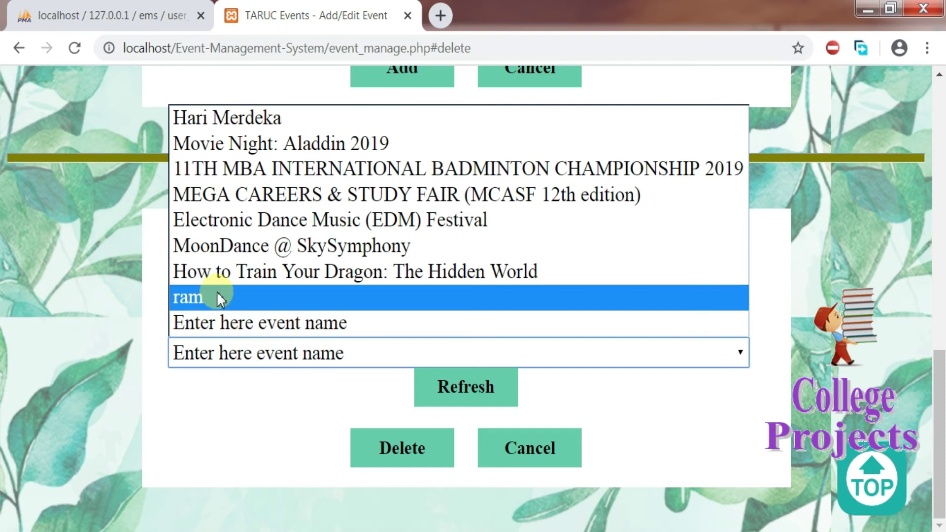
click(217, 297)
click(404, 452)
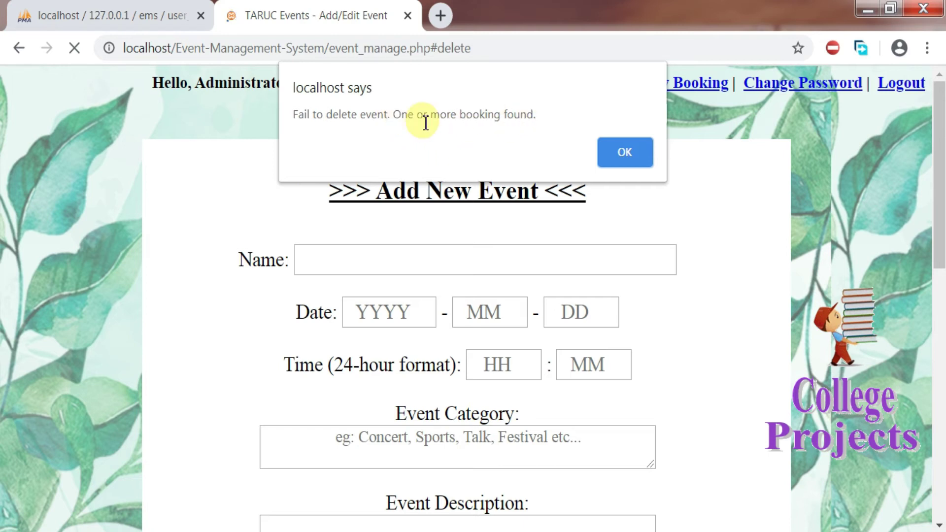
click(608, 152)
drag(941, 355, 932, 127)
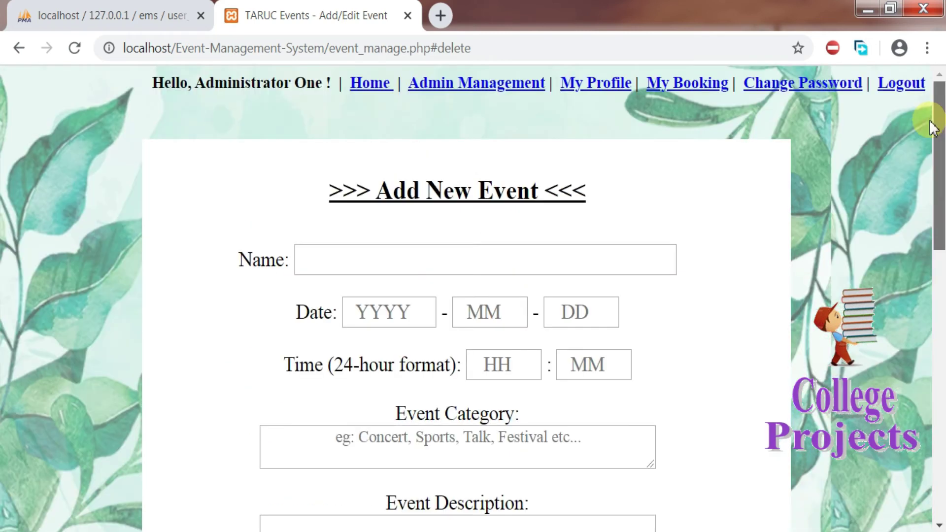
Step: Return to Admin Management and open the View All User list
click(476, 91)
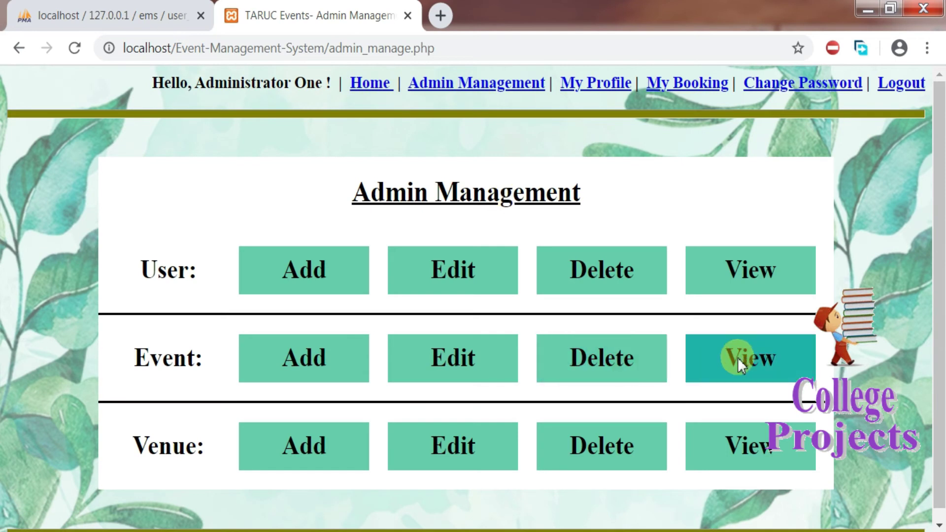
click(731, 267)
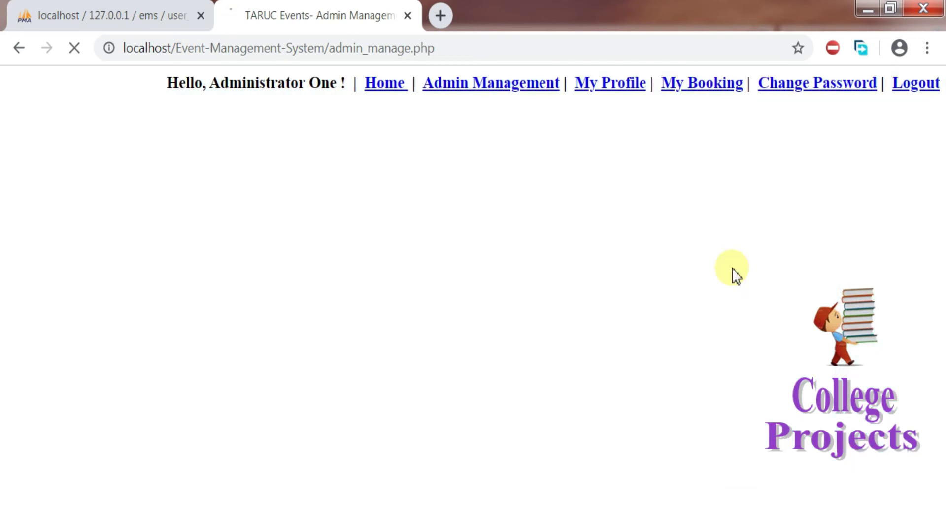
drag(942, 184, 941, 435)
drag(939, 379, 929, 159)
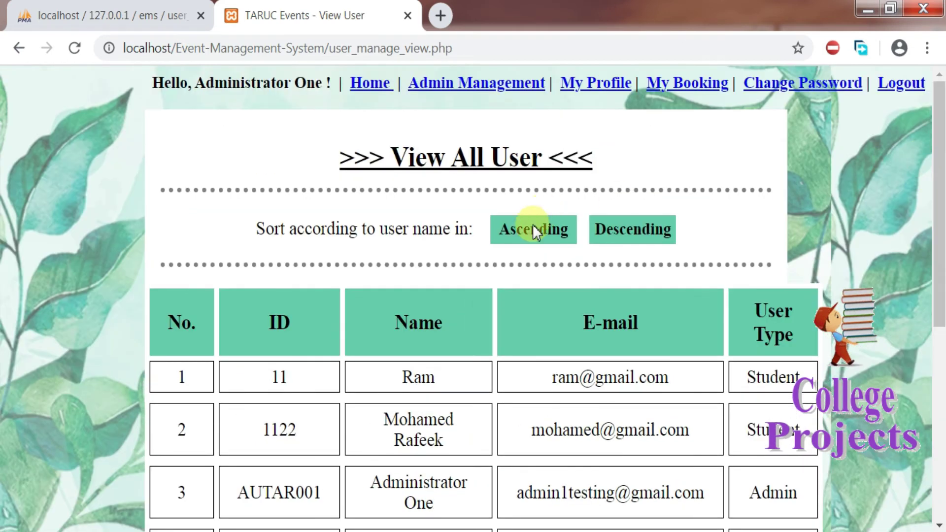
Step: Sort users by name ascending, then descending, and go back to Admin Management
click(513, 231)
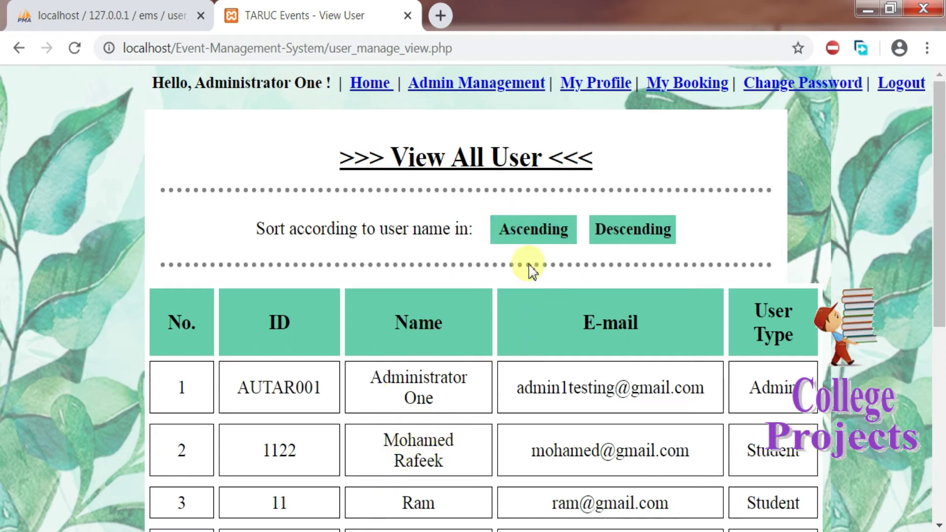
click(634, 229)
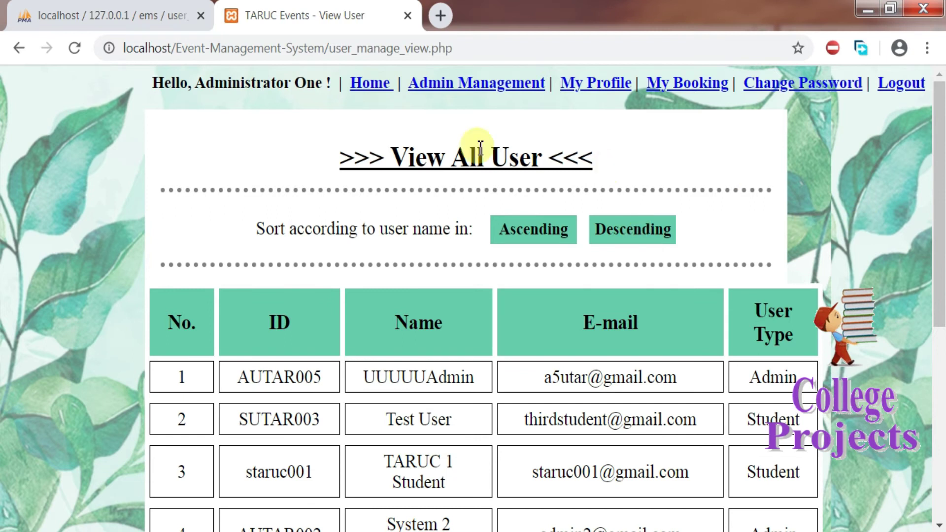
click(444, 90)
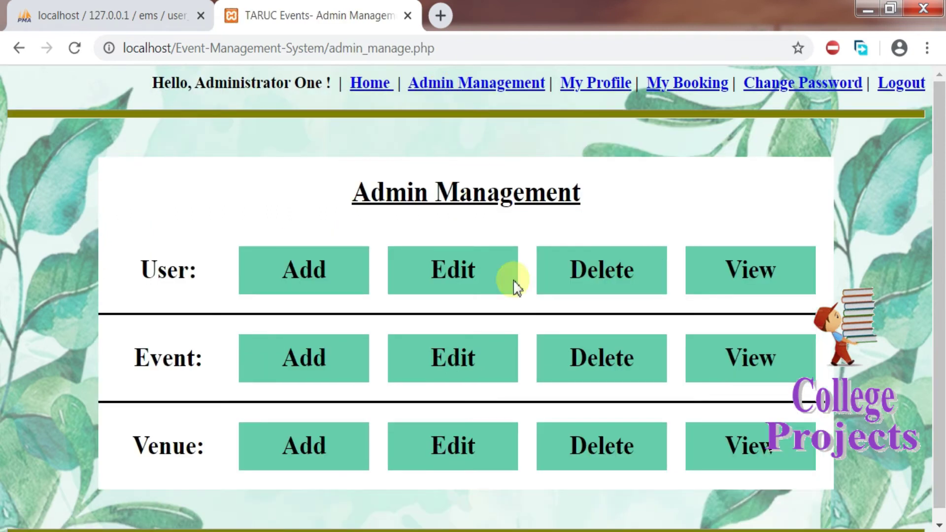
Step: In View All Event, sort by name ascending, then descending, then by date, and return to Admin Management
click(741, 355)
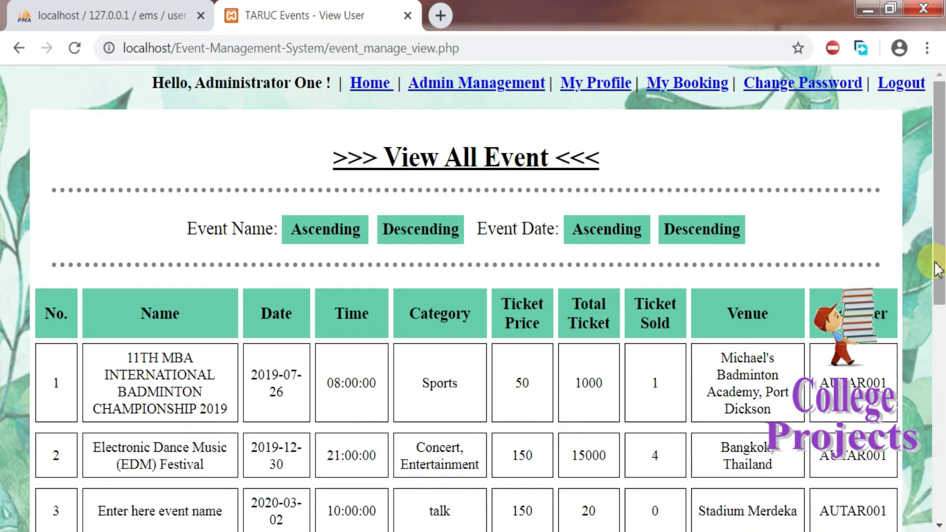
drag(942, 227, 939, 251)
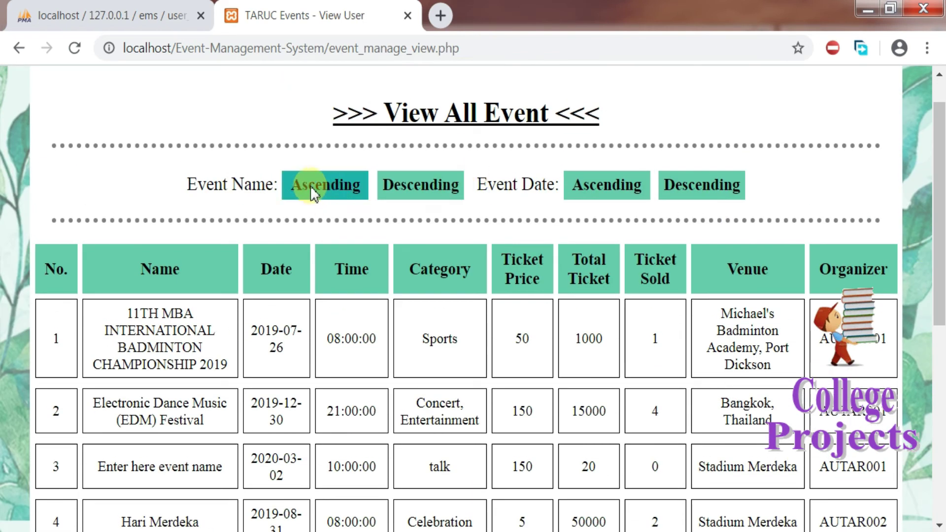
click(326, 191)
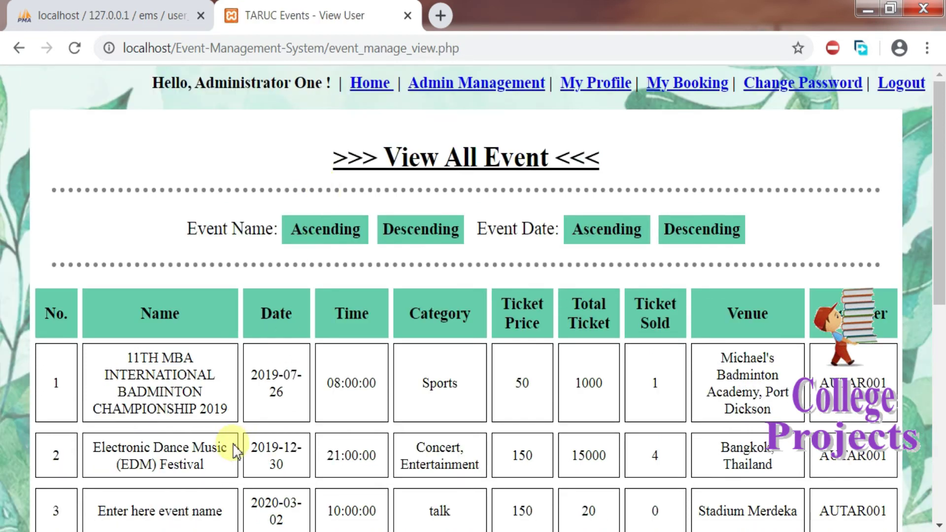
click(410, 237)
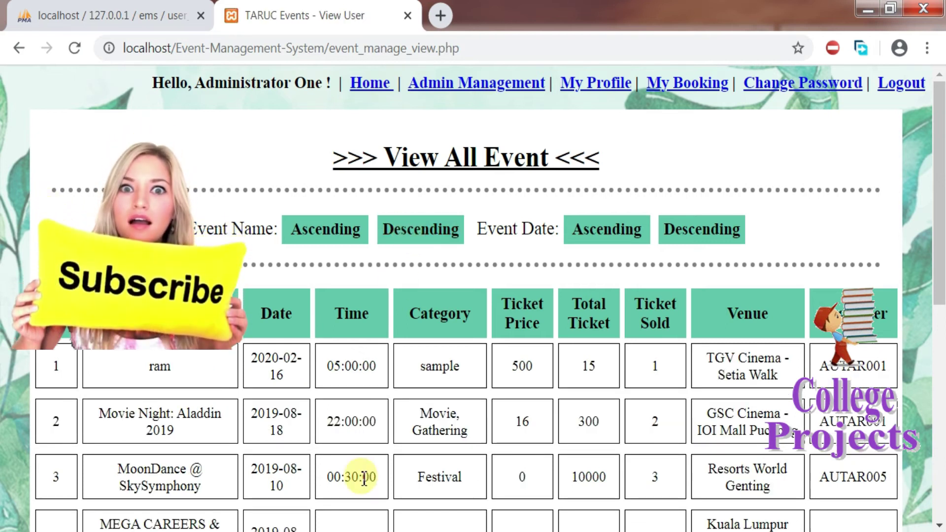
click(597, 230)
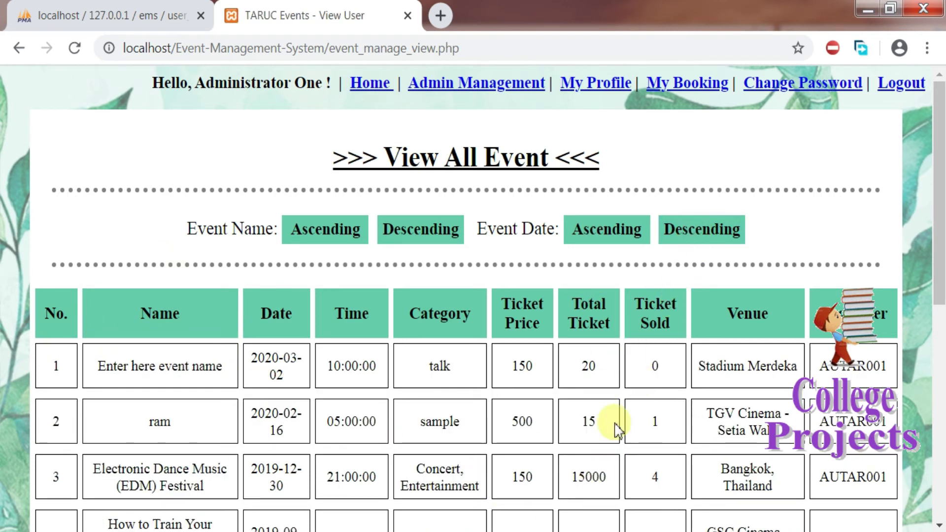
click(482, 92)
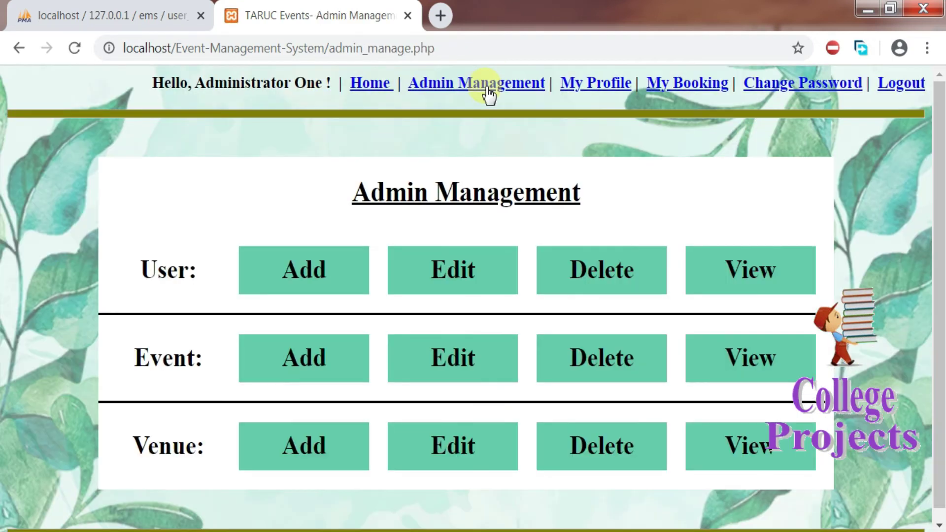
Step: Add venue 'enter venue name here' with information 'venue information here' and dismiss the success alert
click(269, 447)
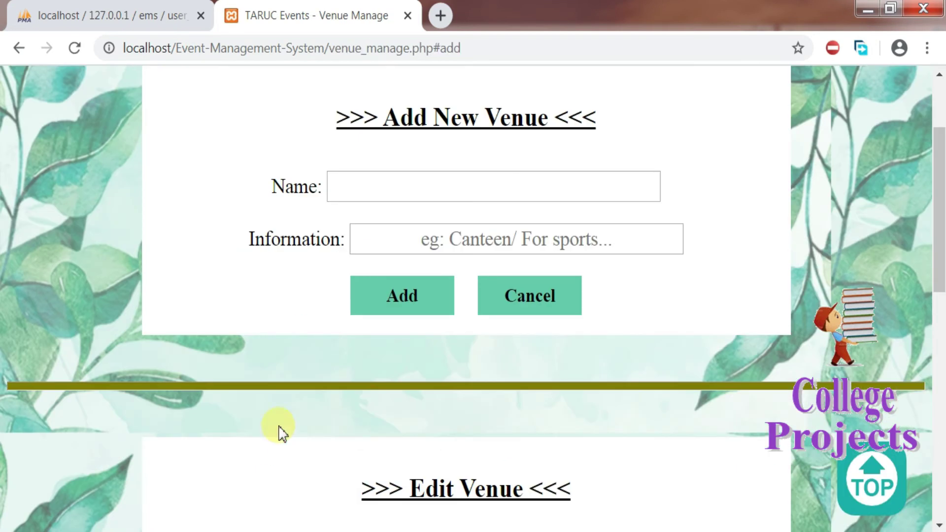
click(459, 190)
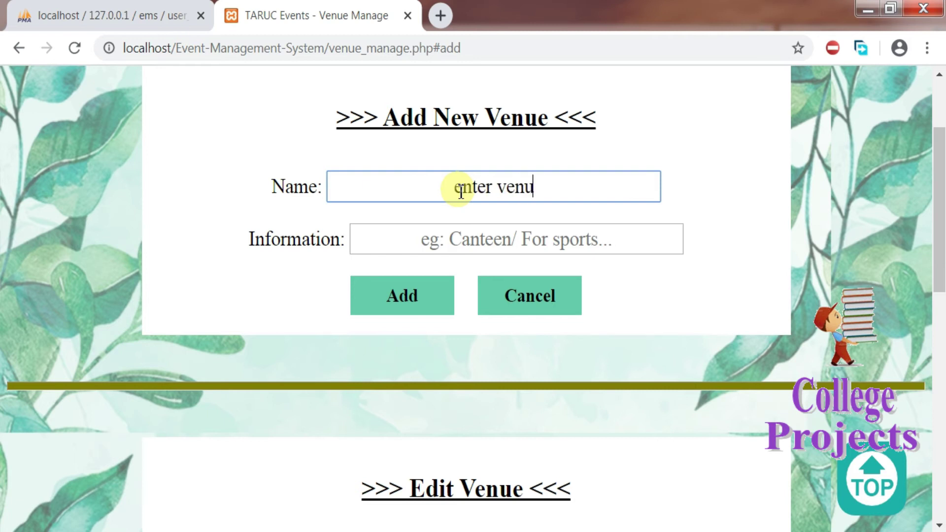
text(enter venue name here)
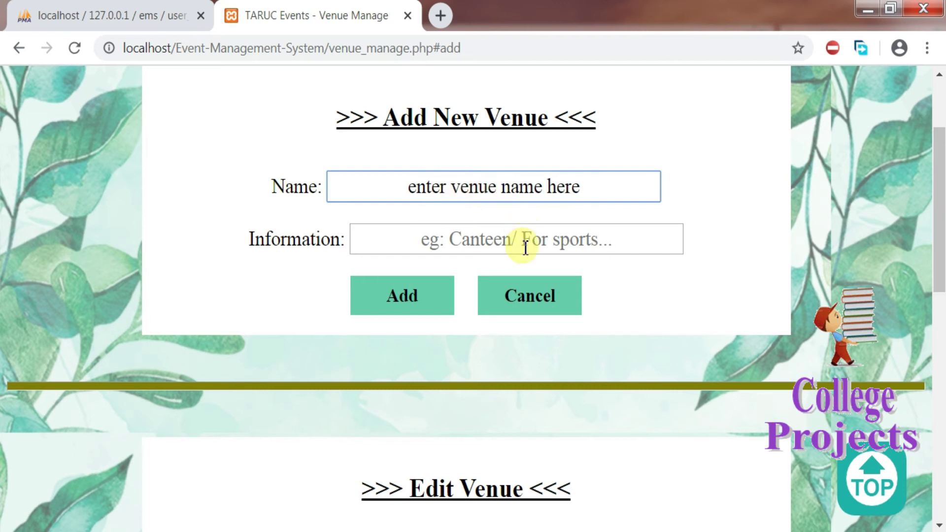
click(518, 248)
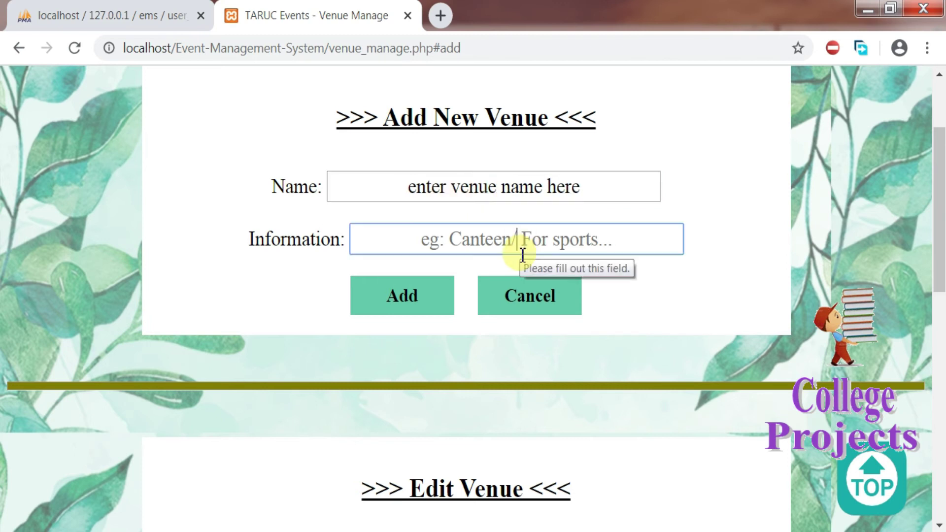
text(ven)
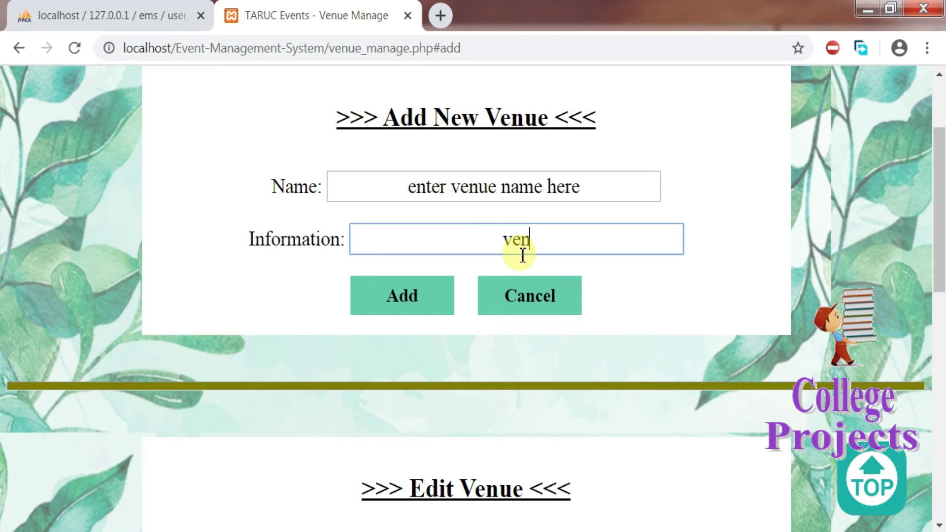
text(ue information here)
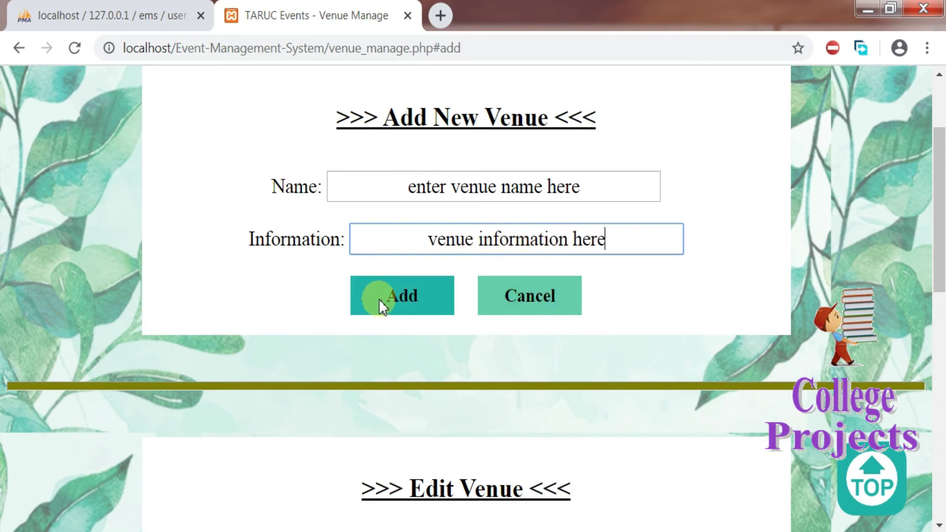
click(391, 298)
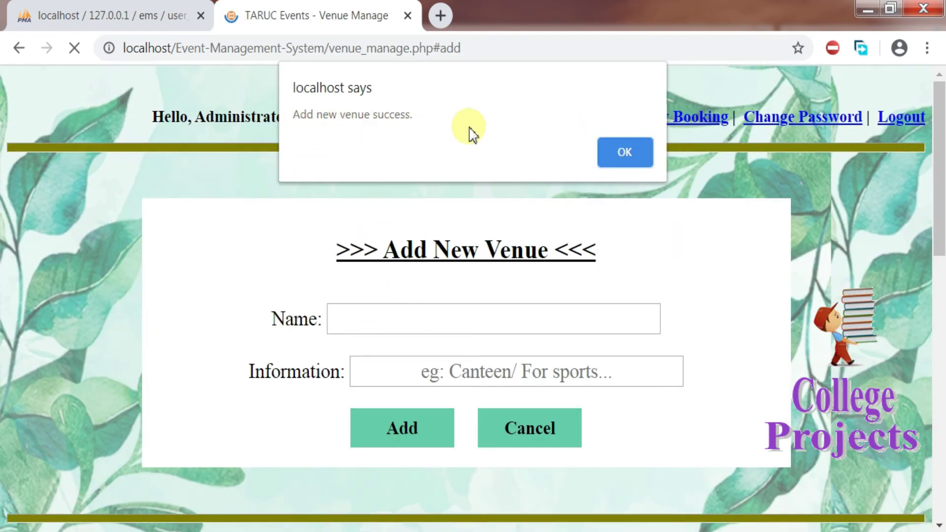
click(611, 154)
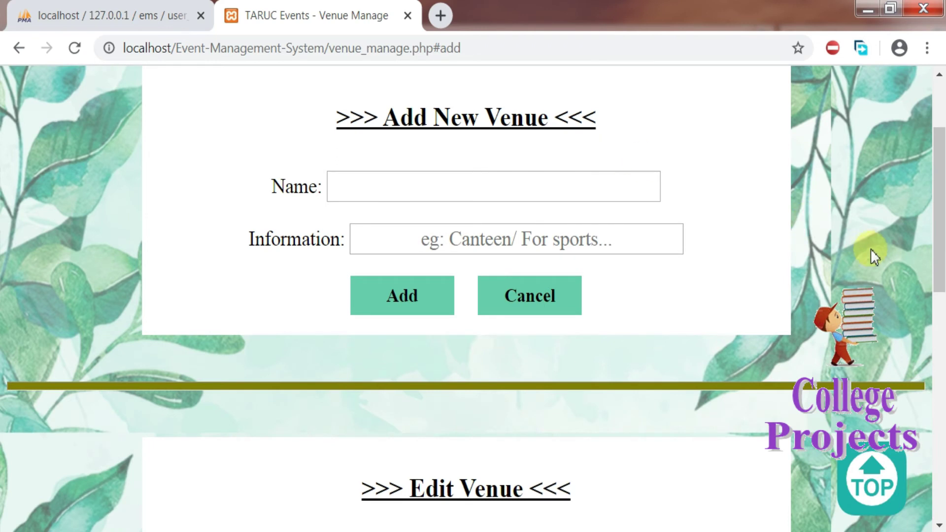
Step: Pick the venue 'enter venue name here' from the venue list for editing
drag(939, 222, 942, 325)
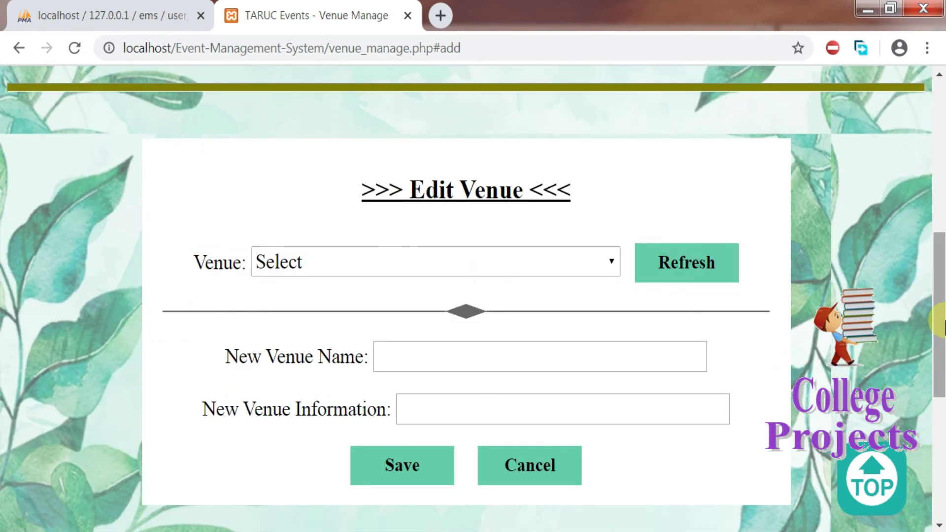
click(609, 264)
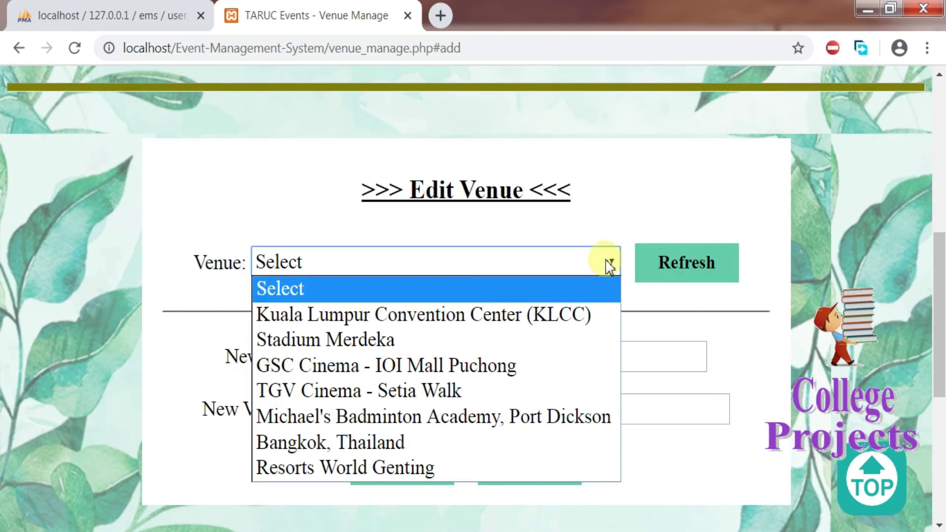
click(689, 262)
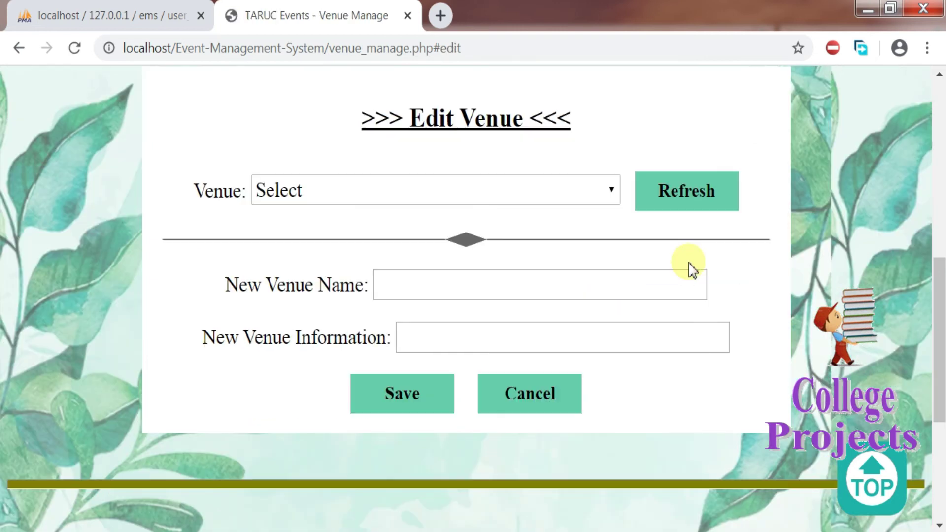
click(610, 197)
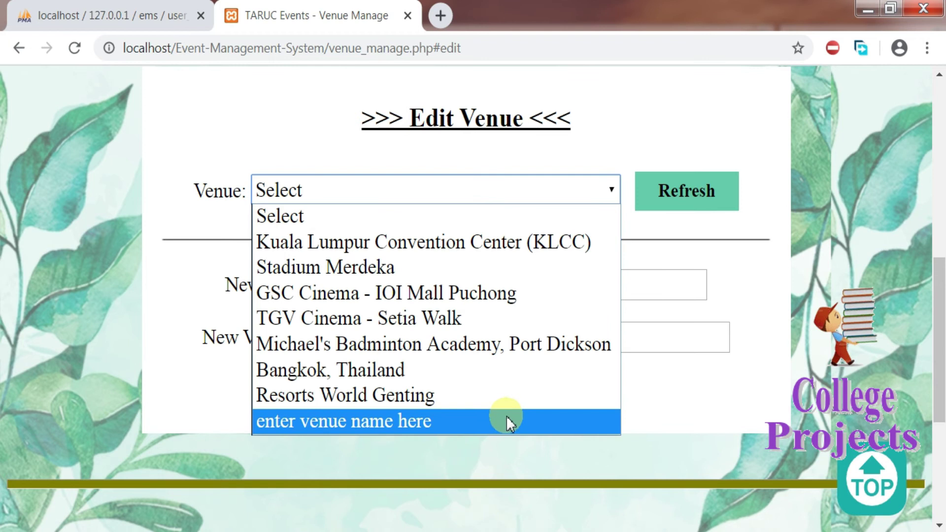
click(442, 422)
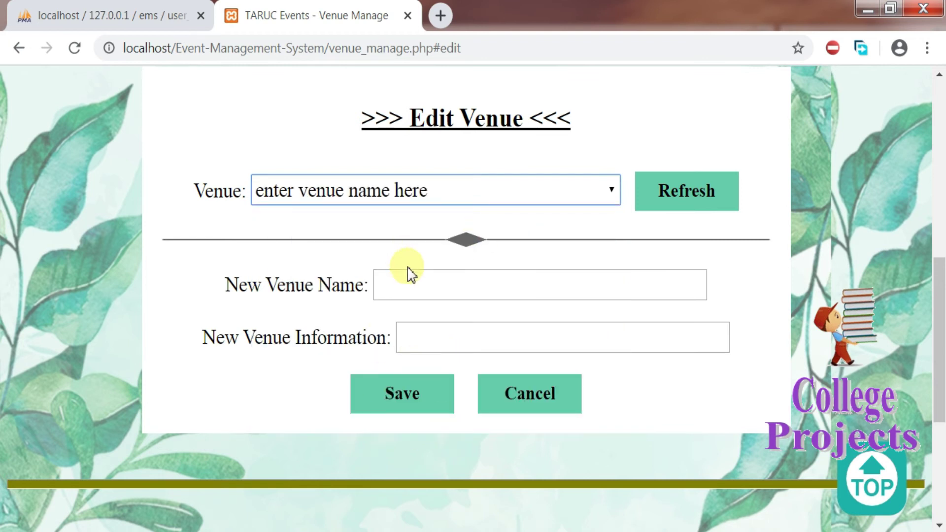
Step: Rename it 'enter venue name here new' with information 'new information here', save, and dismiss the confirmation
click(416, 288)
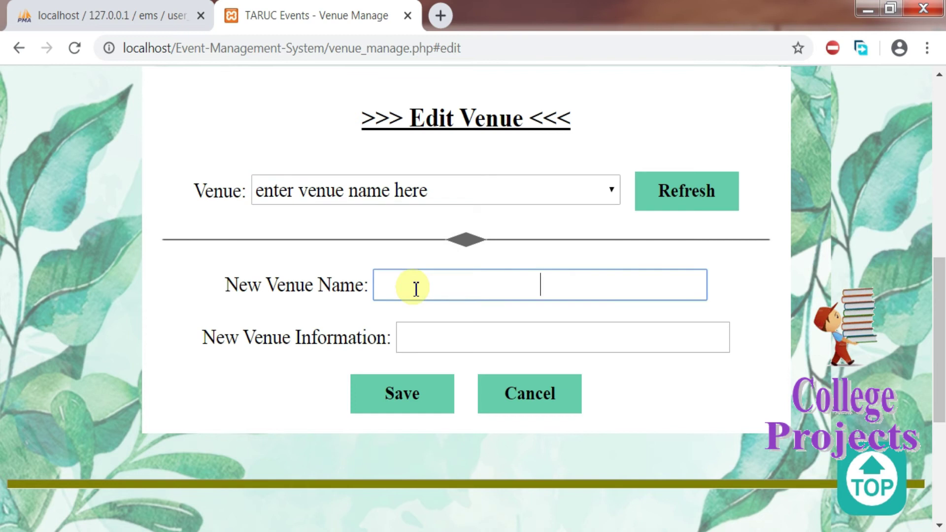
text(enter venue na)
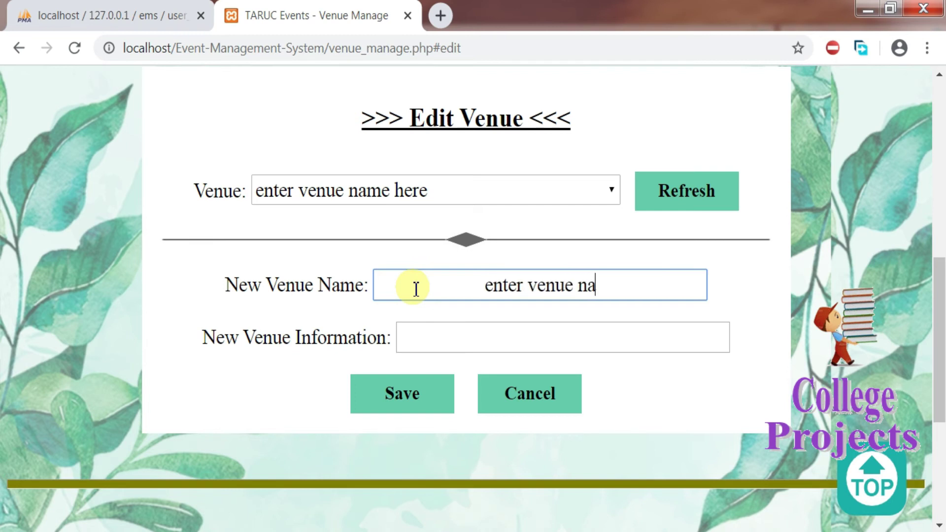
text(me here)
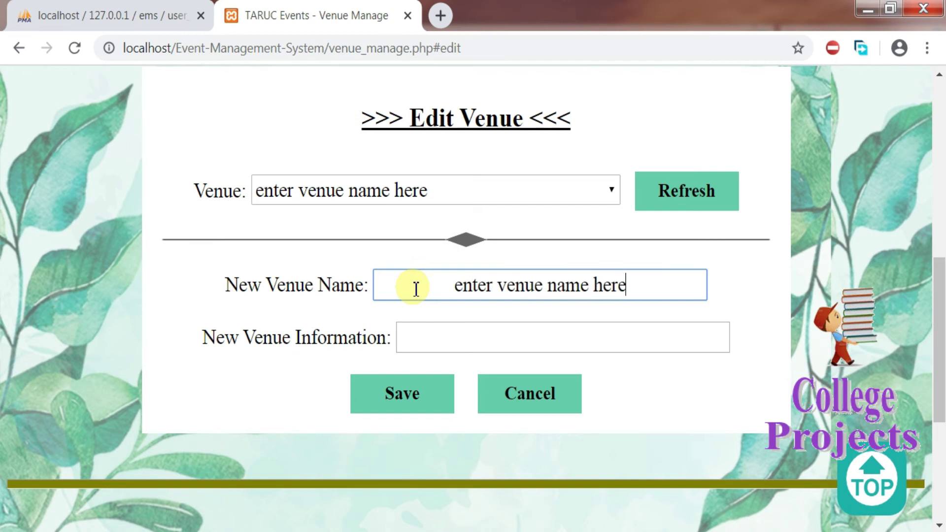
text( new)
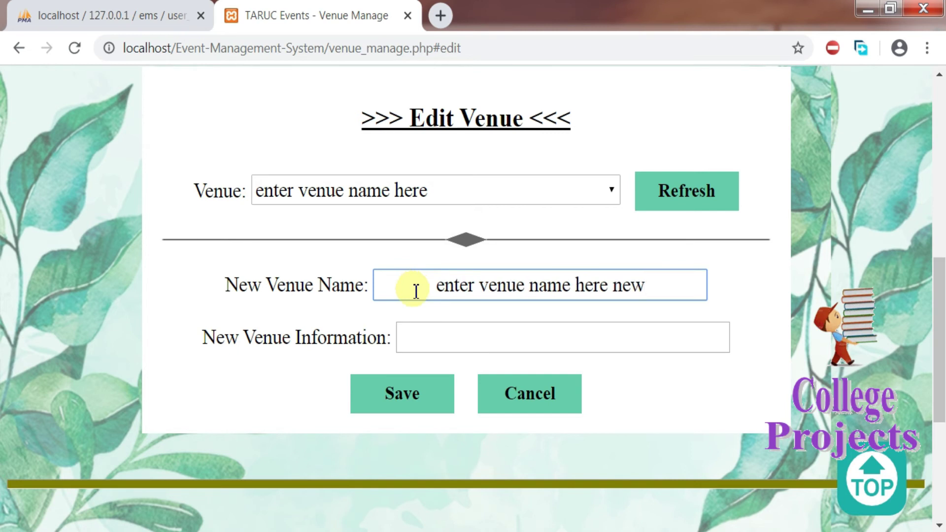
click(450, 353)
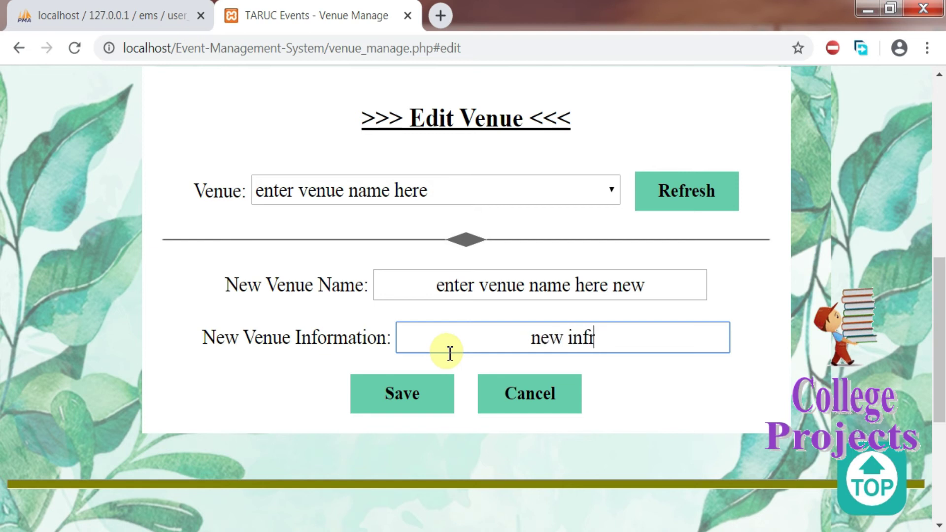
text(new information er)
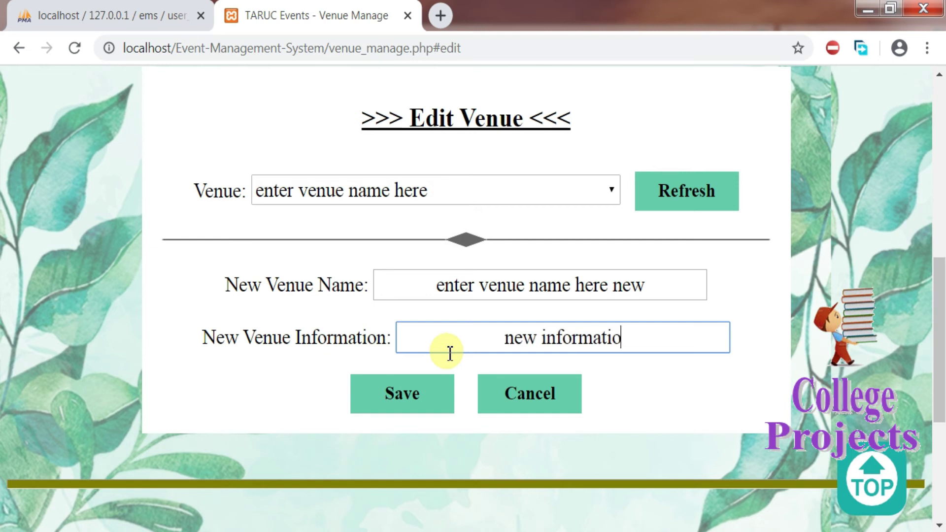
key(BackSpace)
key(BackSpace)
key(BackSpace)
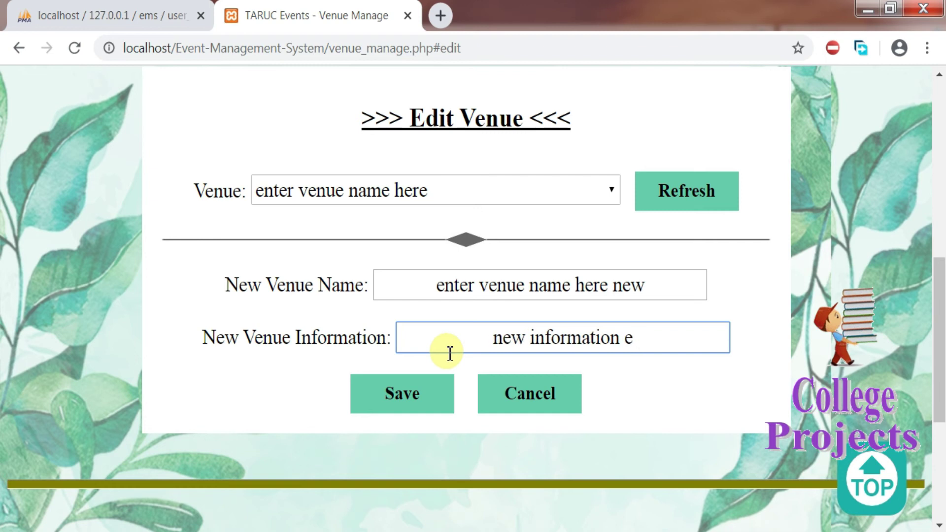
text(here)
click(408, 394)
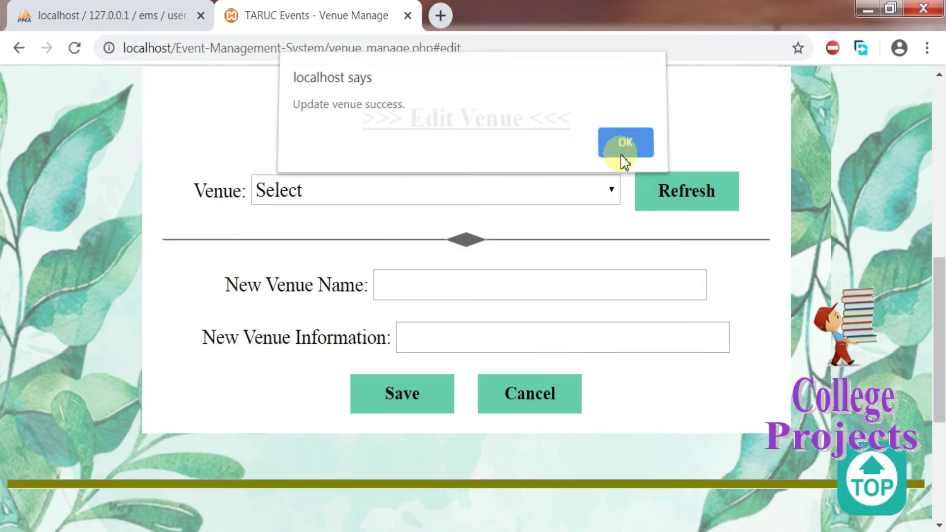
click(623, 153)
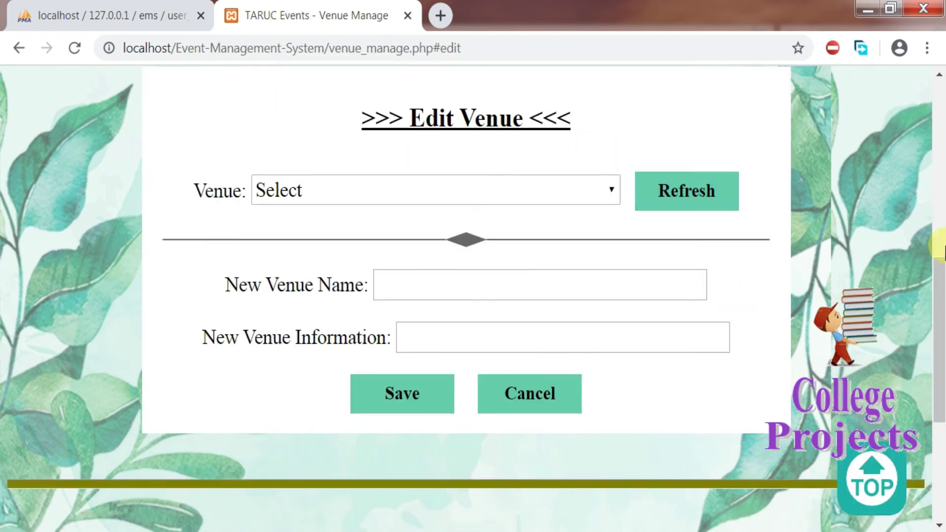
Step: Try deleting Kuala Lumpur Convention Center (KLCC) and acknowledge the venue-in-use refusal
drag(940, 280, 940, 376)
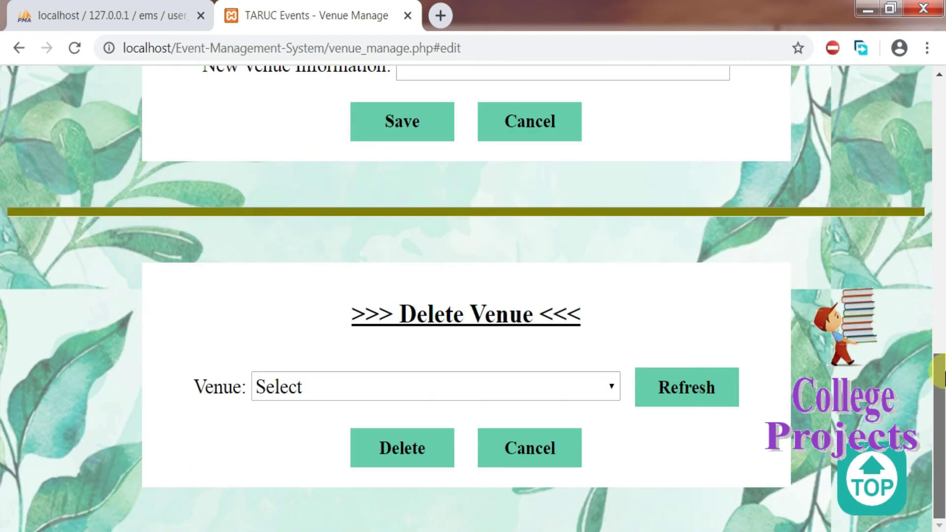
click(581, 387)
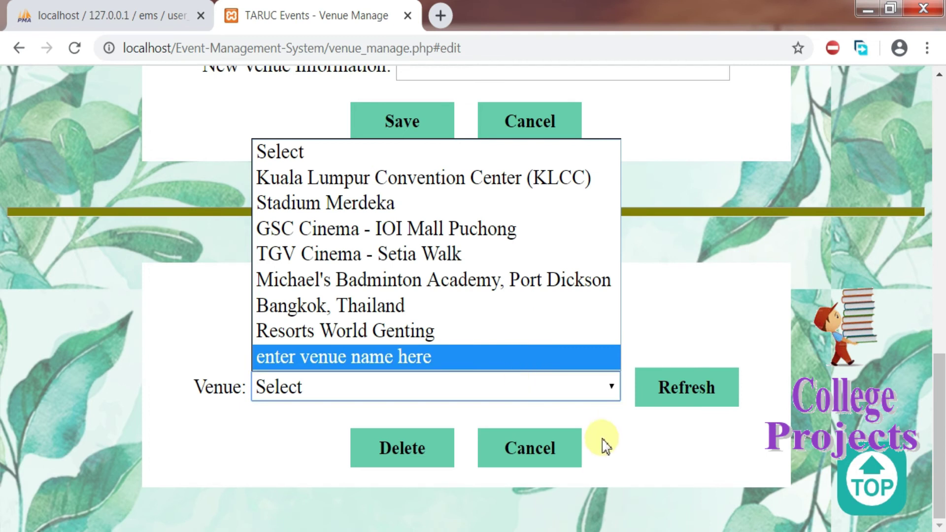
click(486, 217)
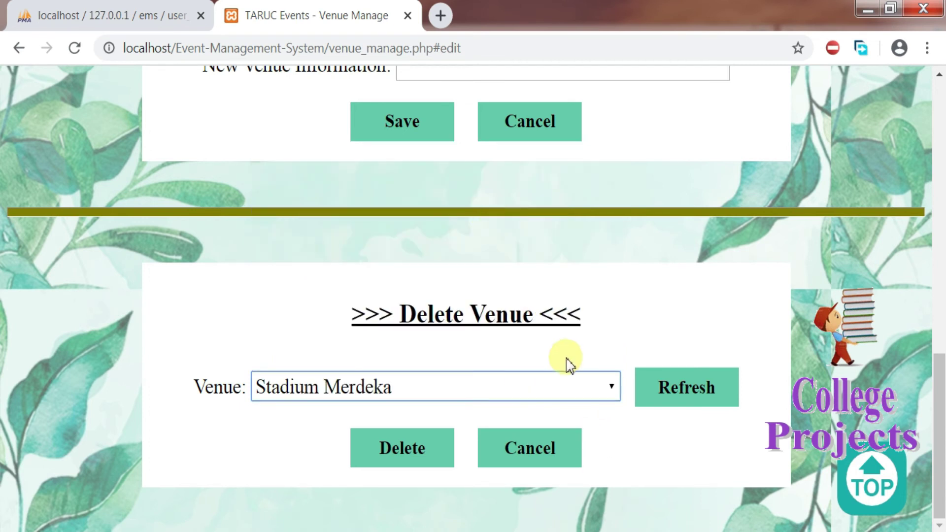
click(570, 393)
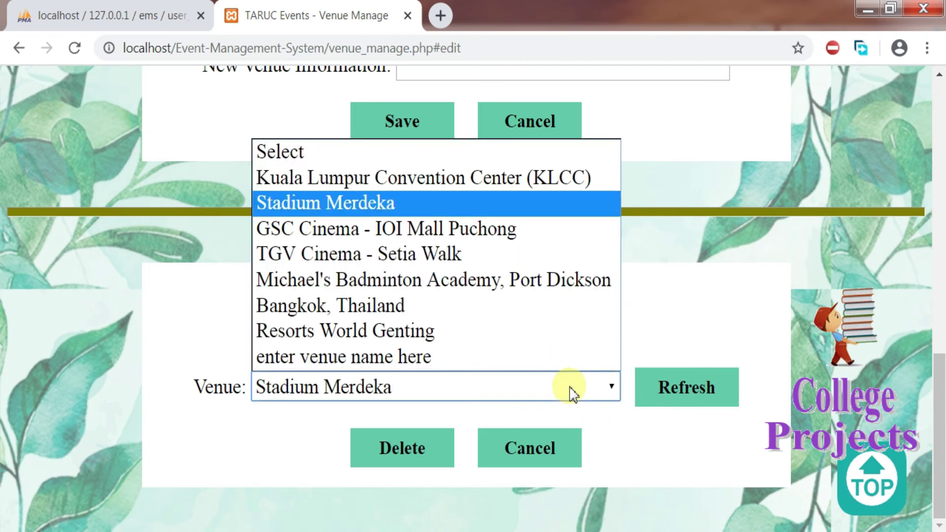
click(429, 180)
click(402, 449)
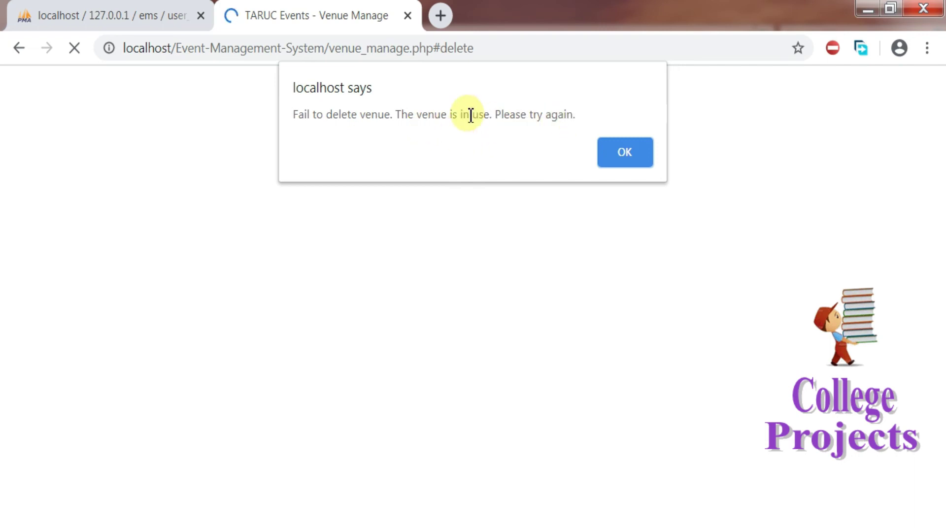
click(612, 152)
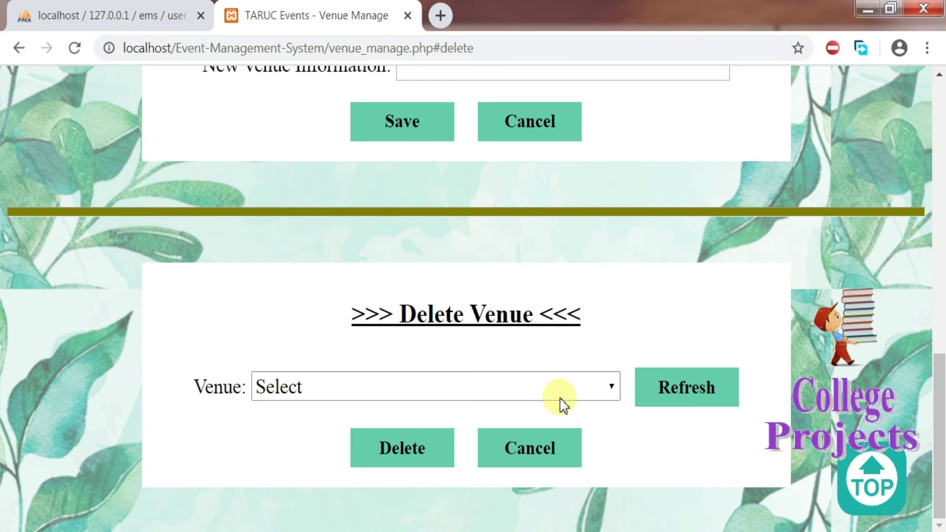
Step: Delete the venue 'enter venue name here new' and dismiss the success message
click(562, 400)
click(538, 363)
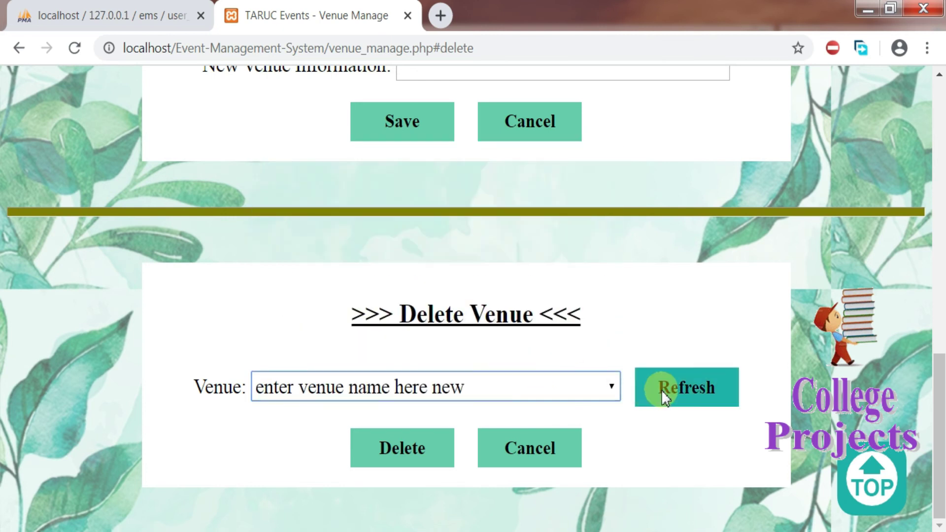
click(415, 453)
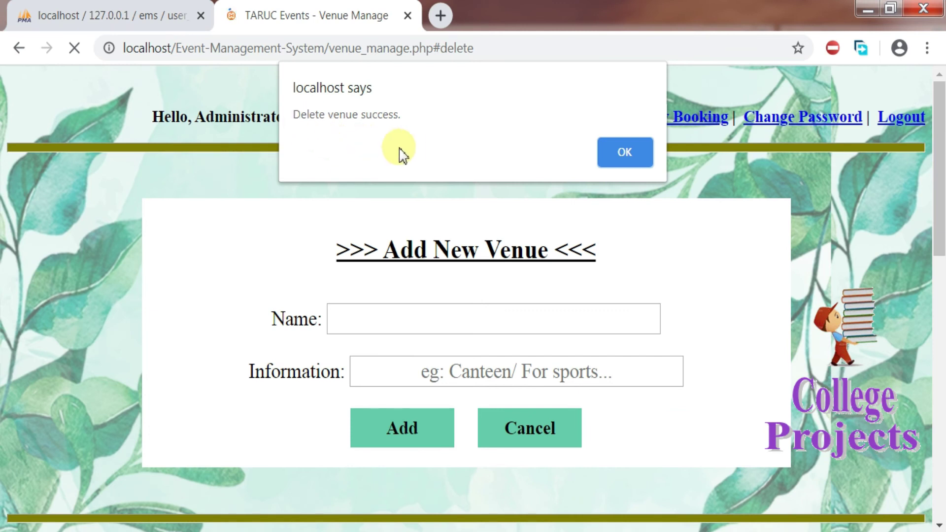
click(626, 153)
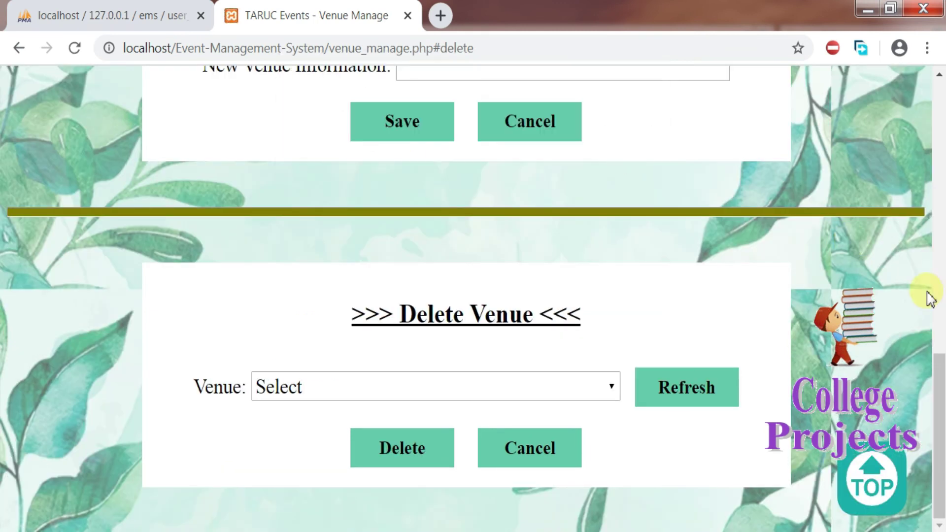
drag(941, 441, 924, 78)
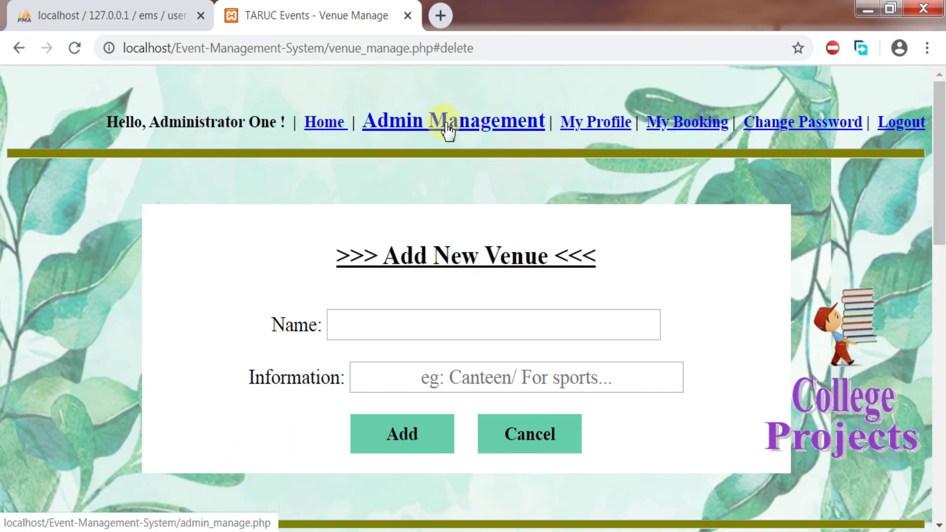
Step: Open View All Venue from Admin Management and sort the seven venues by name descending
click(437, 130)
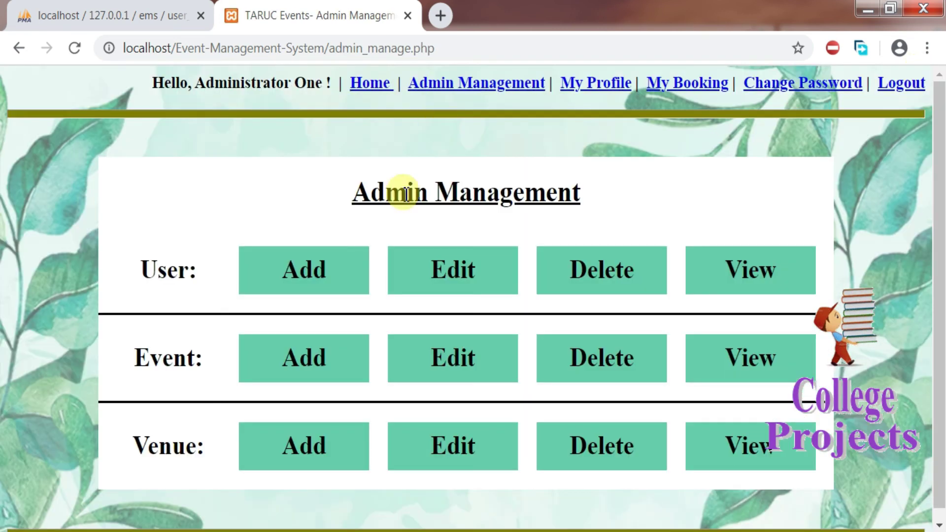
click(728, 445)
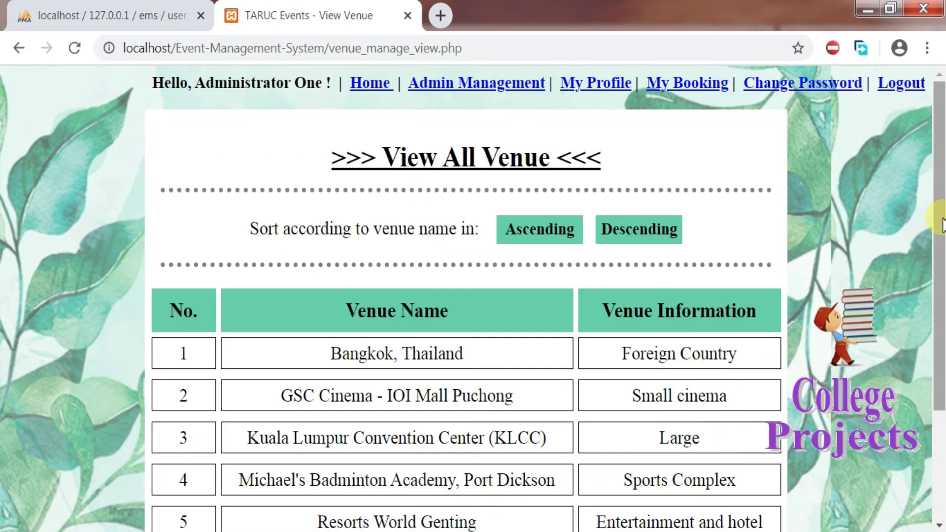
scroll(942, 224, down, 3)
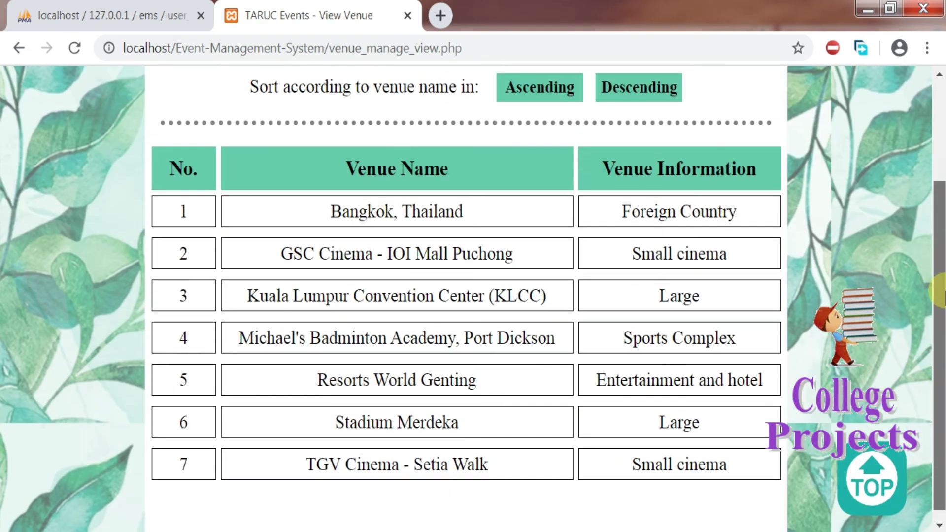
scroll(941, 295, up, 3)
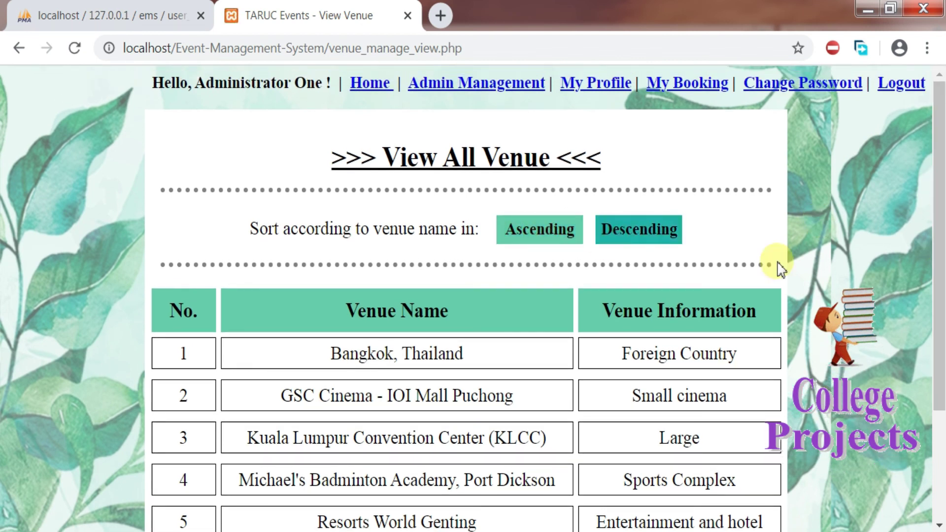
scroll(941, 376, down, 3)
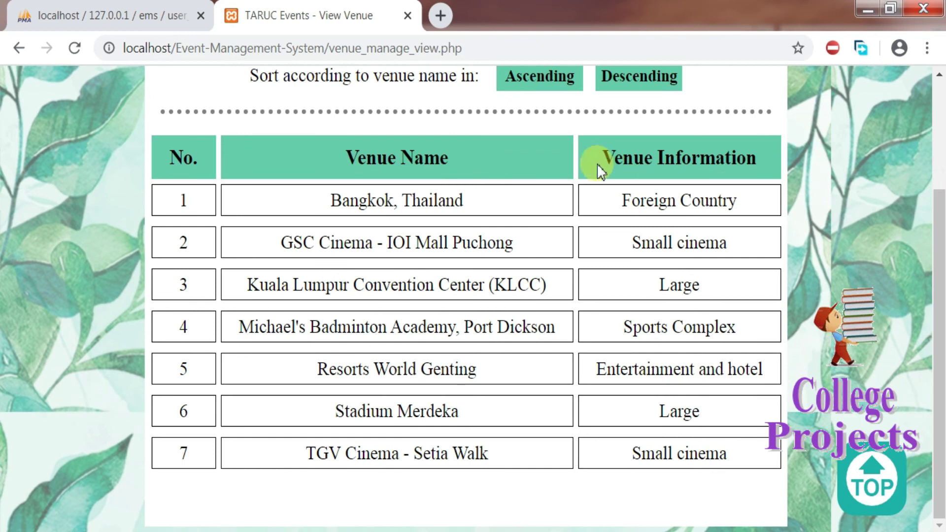
click(623, 77)
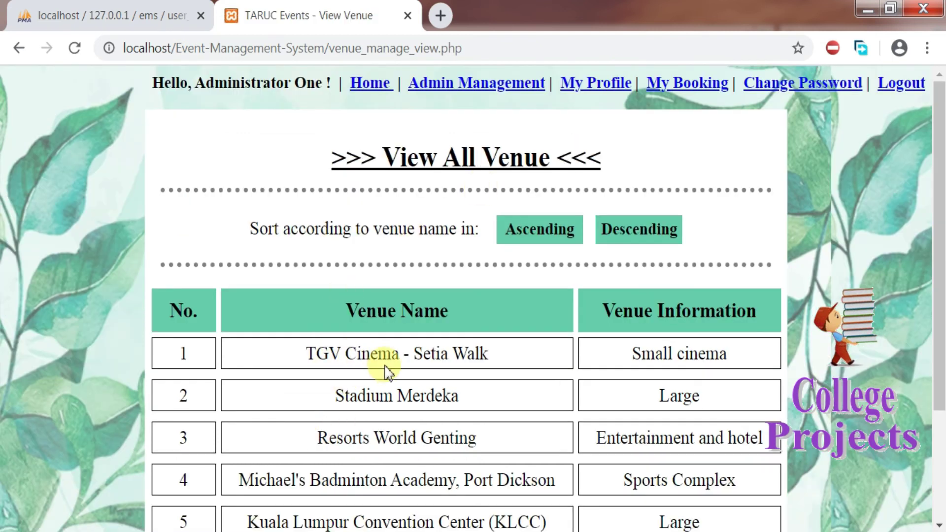
Step: Log out of the administrator account and launch Notepad via Win+R
click(677, 94)
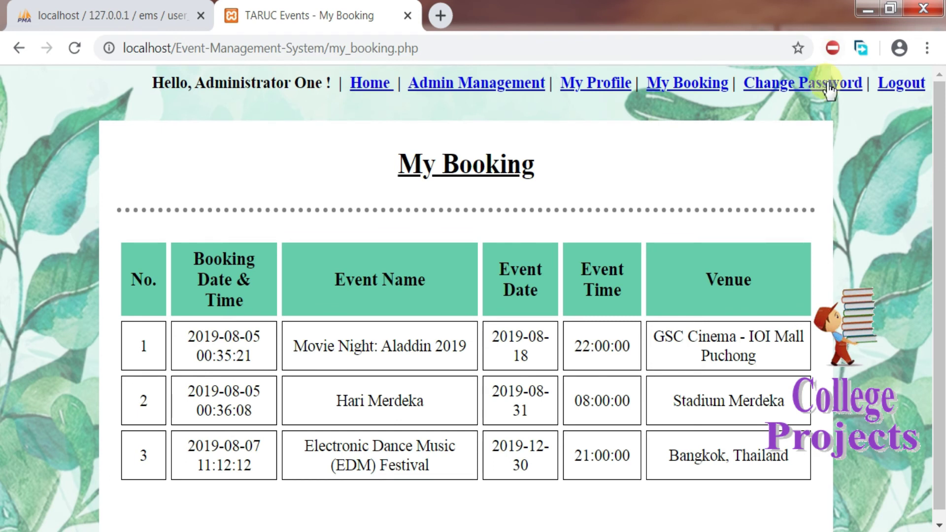
click(828, 88)
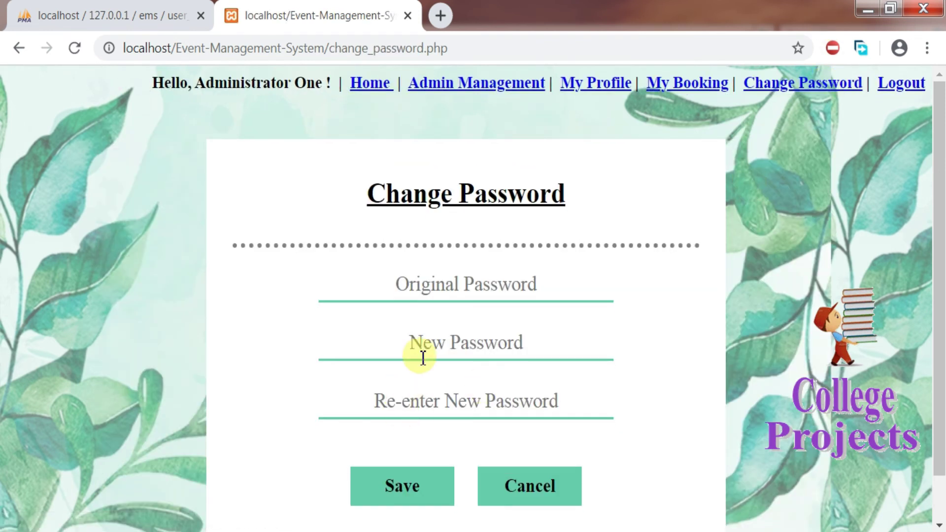
click(893, 92)
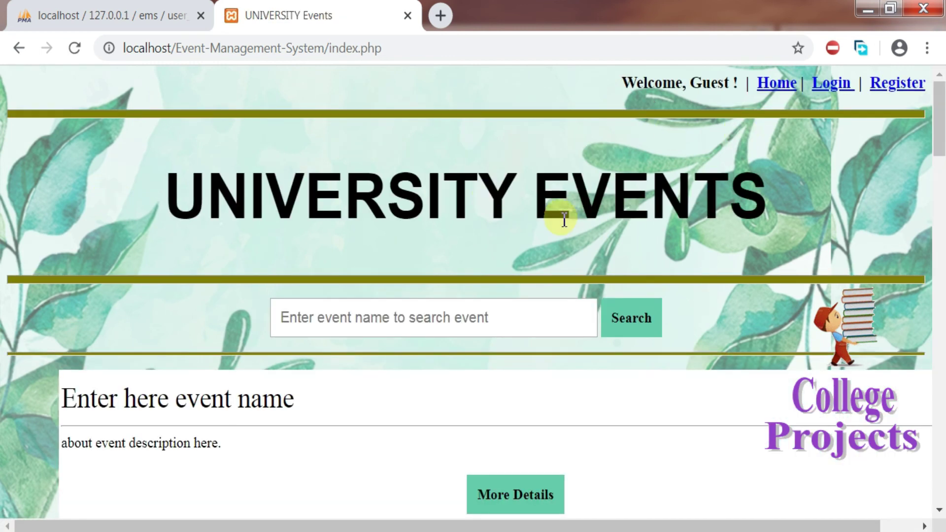
key(super+r)
key(Return)
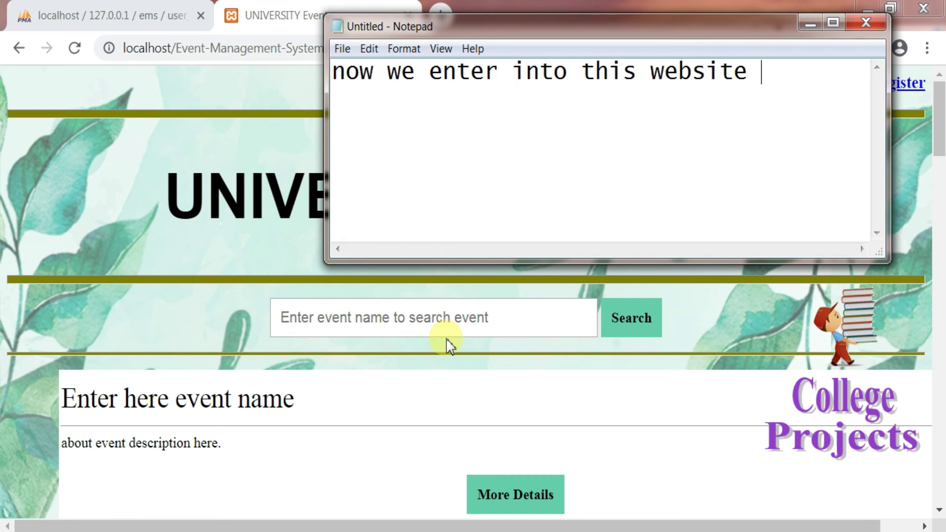
Step: End the note with 'student mode.', select 'student mode', and minimise Notepad
text(t mode.)
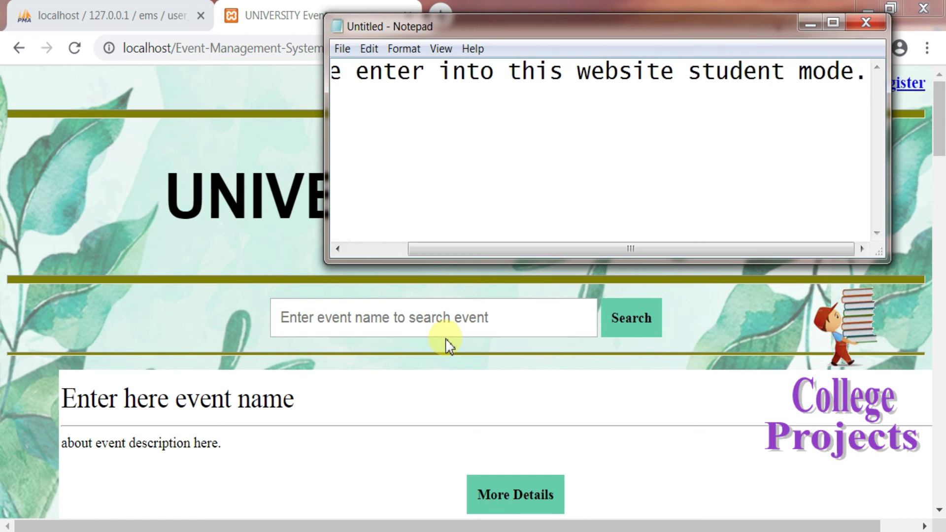
drag(689, 73, 861, 77)
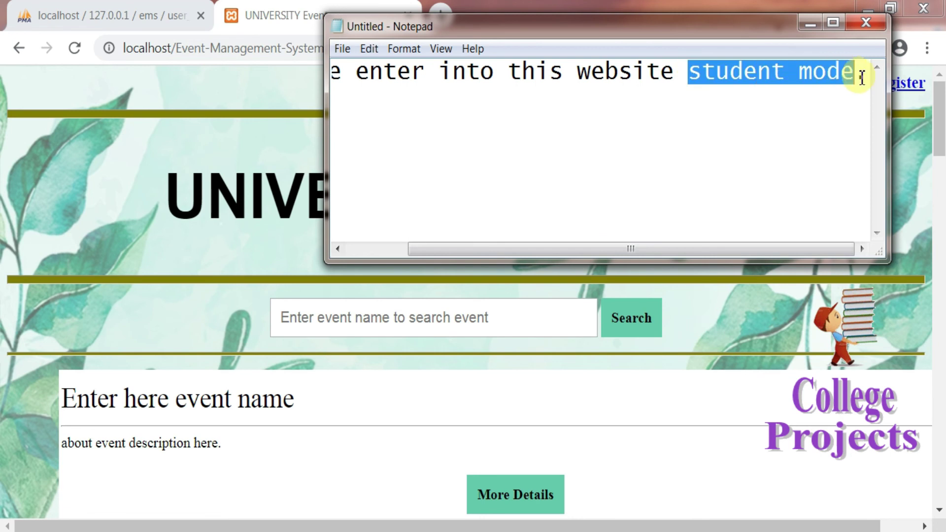
click(810, 23)
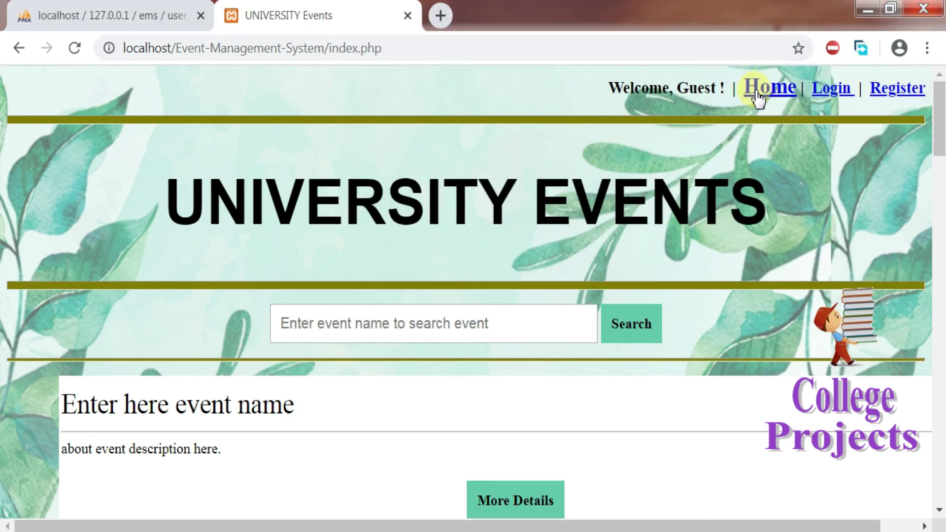
Step: As a guest, try joining the EDM Festival and acknowledge the login-required notice
click(825, 89)
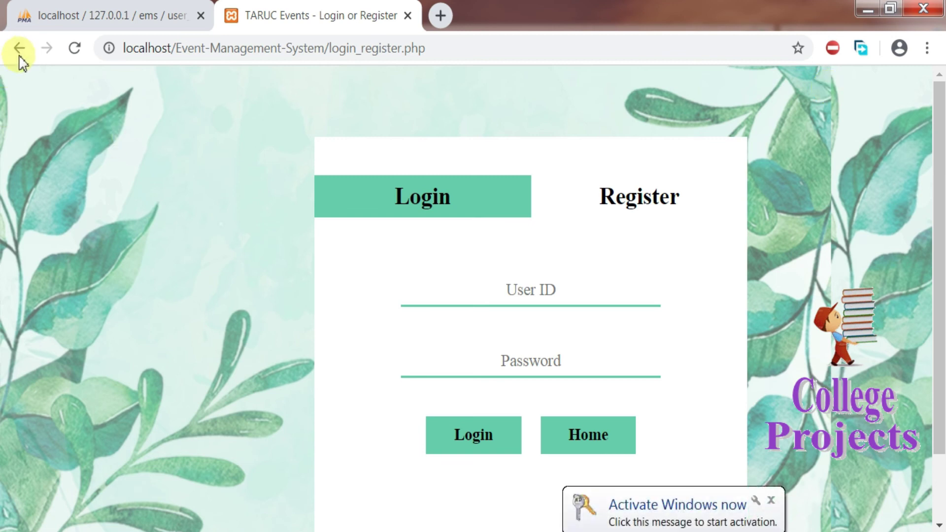
click(20, 49)
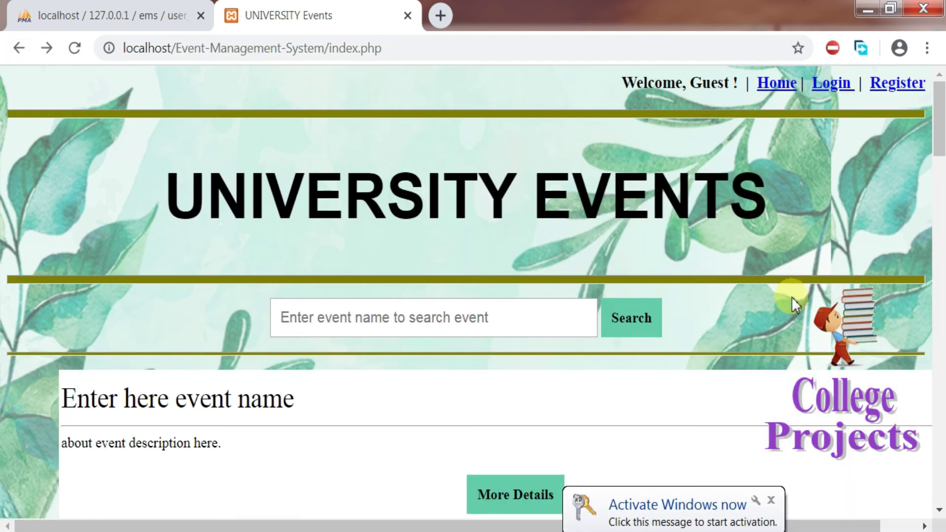
click(770, 500)
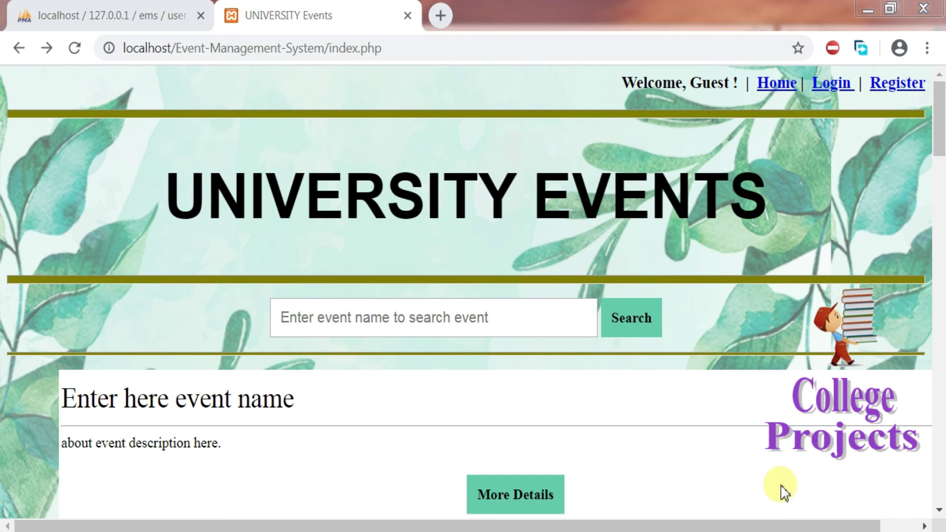
drag(938, 148, 941, 254)
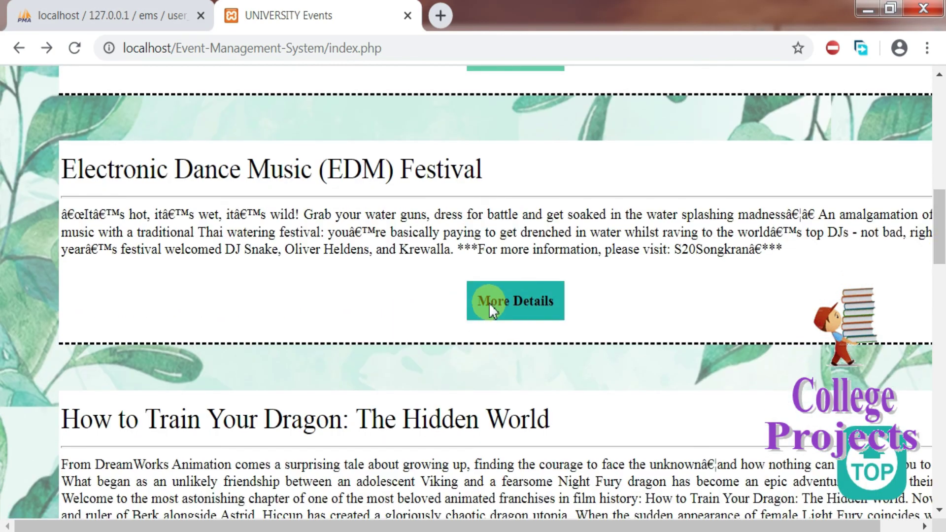
click(512, 300)
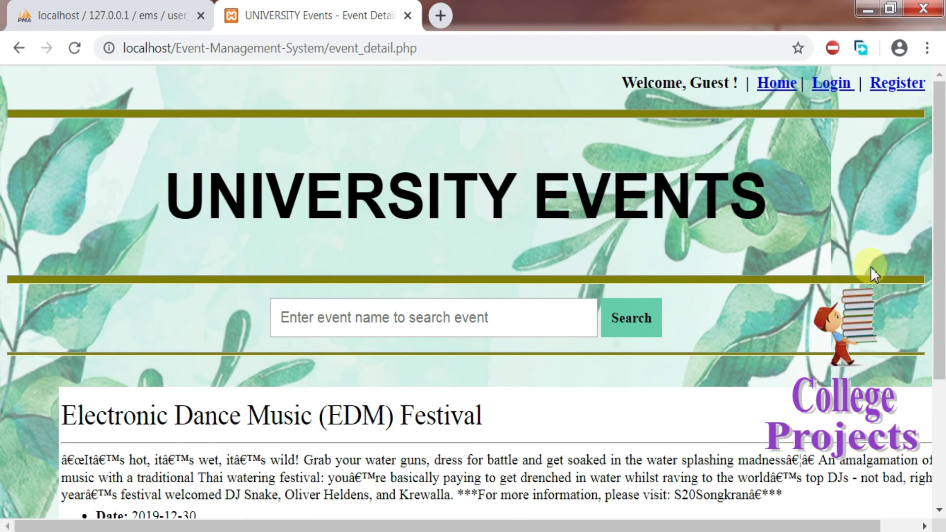
scroll(870, 267, down, 4)
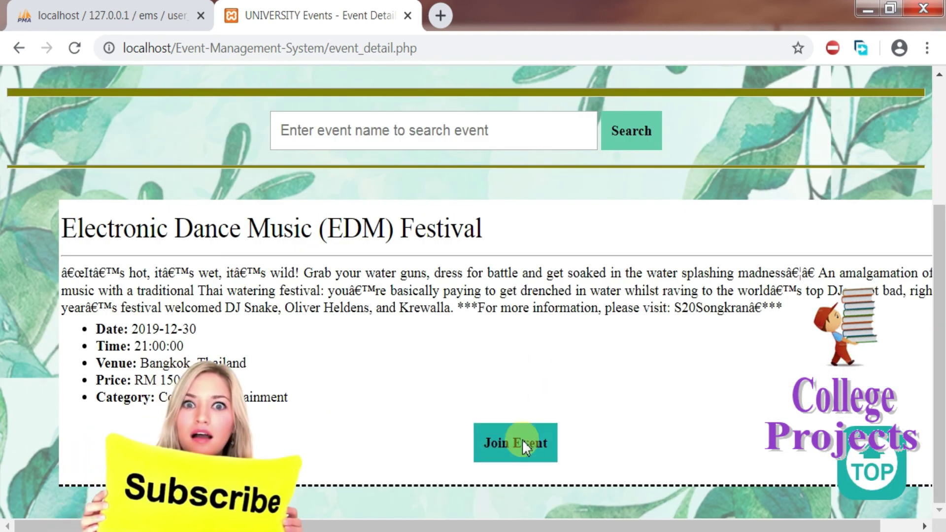
click(509, 448)
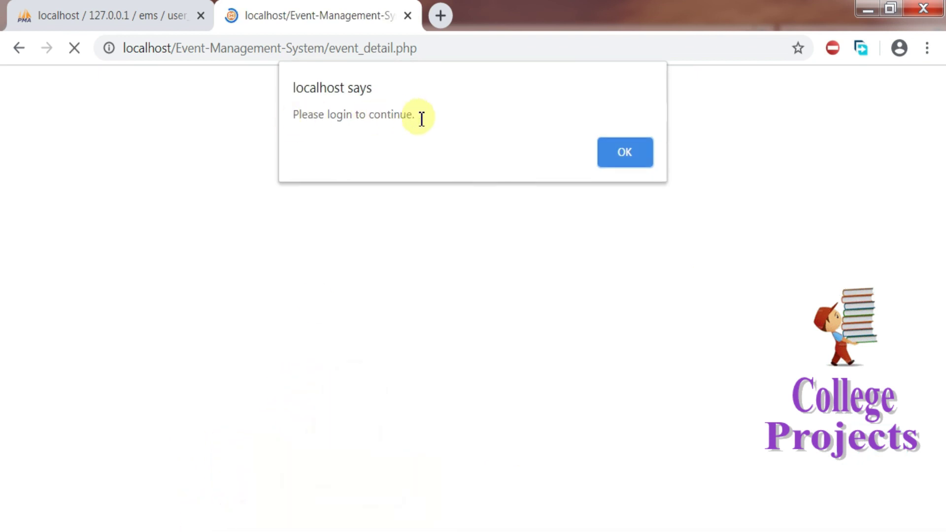
click(623, 152)
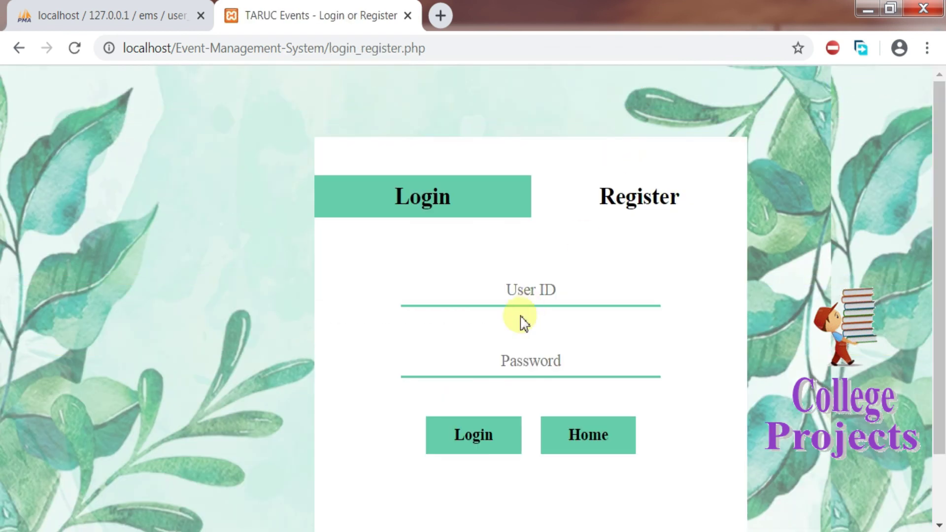
Step: Log in with the student's user ID and password and acknowledge the login success
click(531, 289)
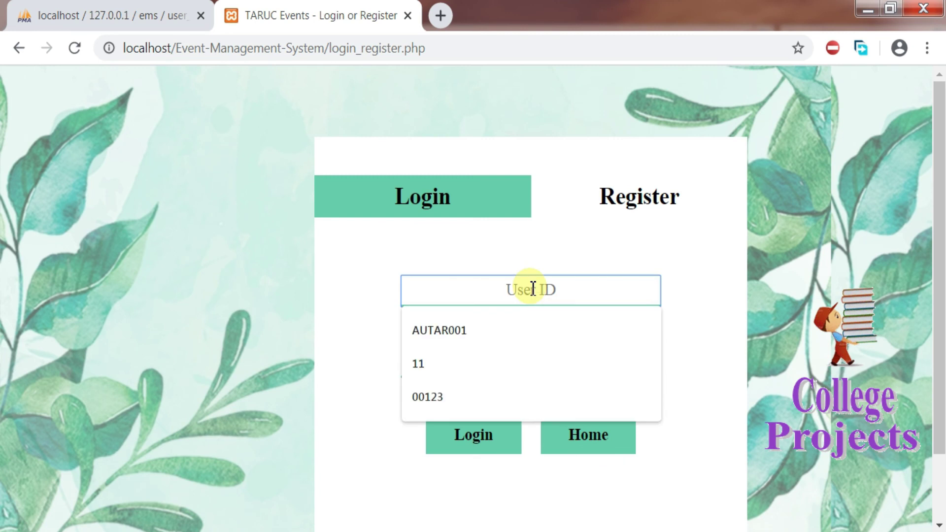
text(1122)
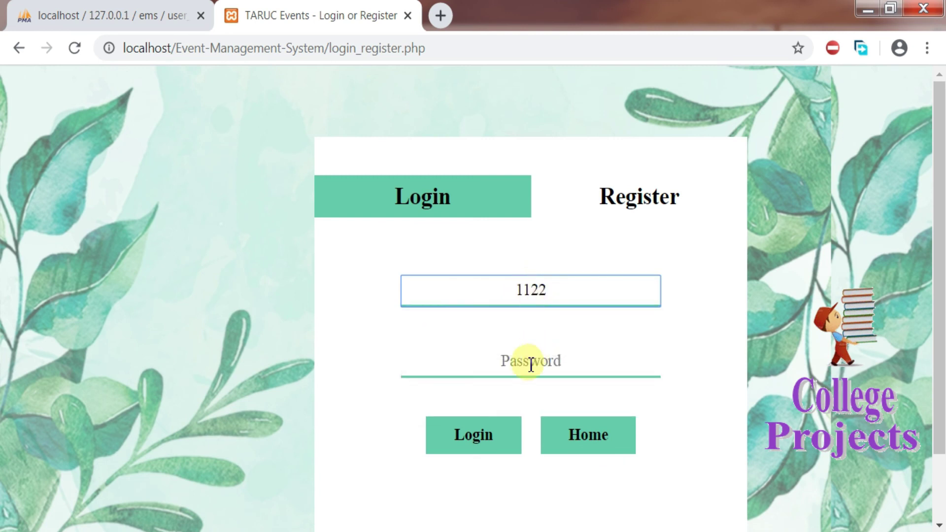
click(531, 364)
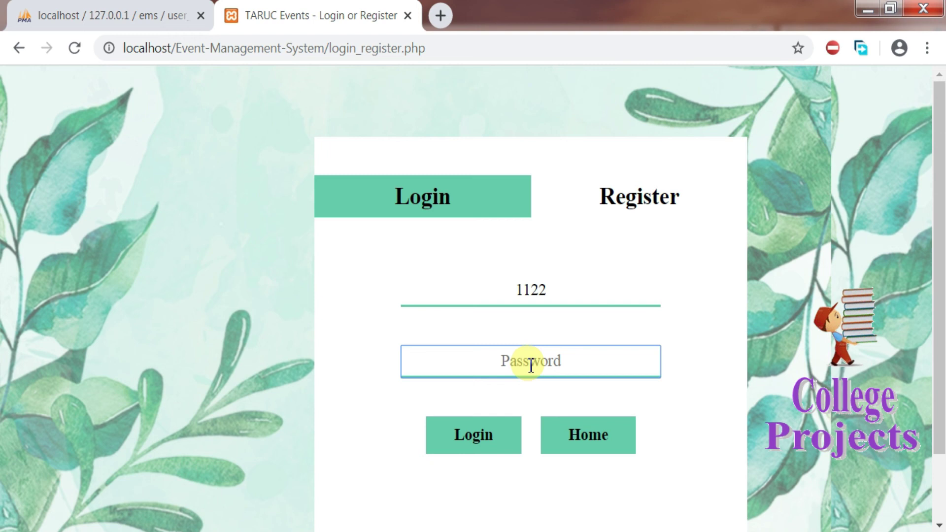
text(112)
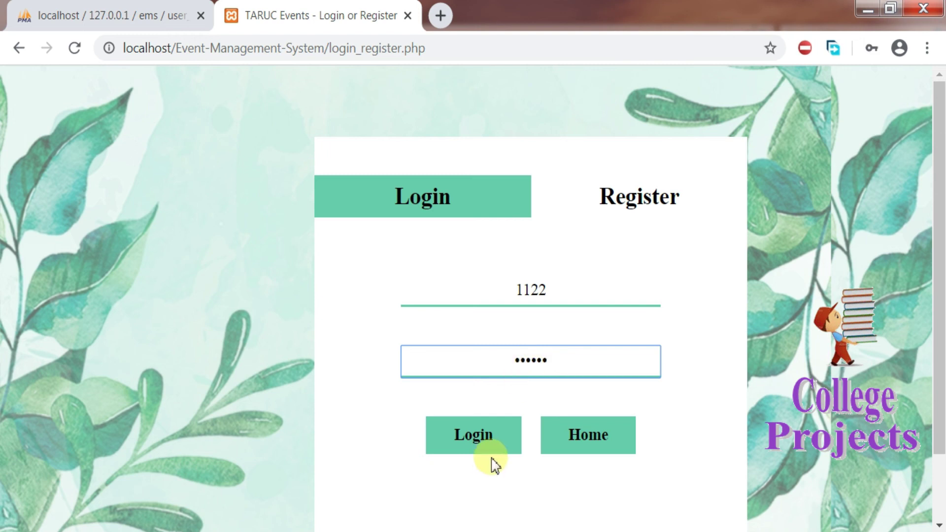
click(467, 435)
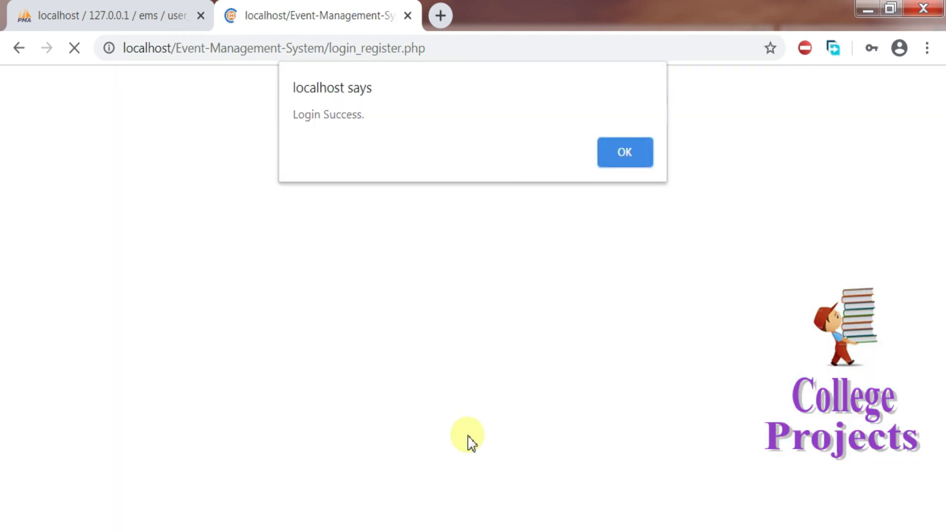
click(615, 161)
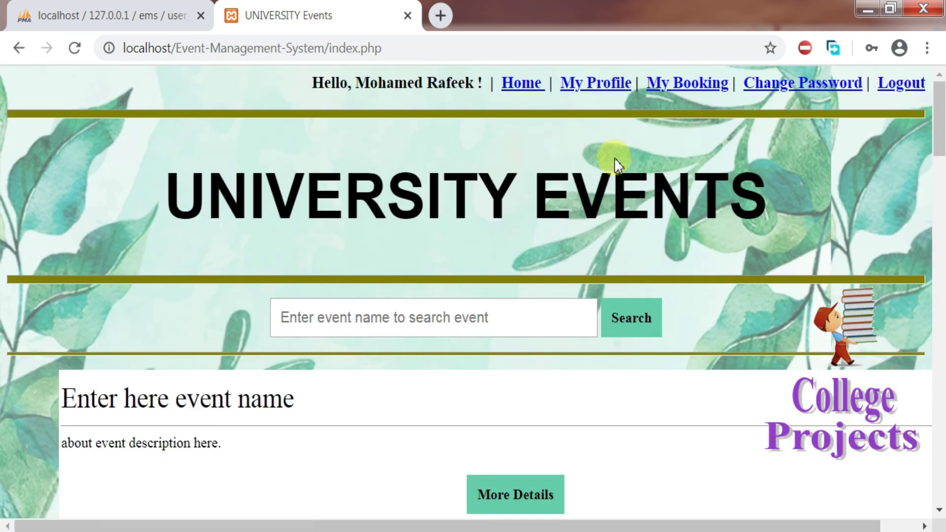
Step: Join How to Train Your Dragon: The Hidden World and check it under My Booking
drag(360, 87, 481, 88)
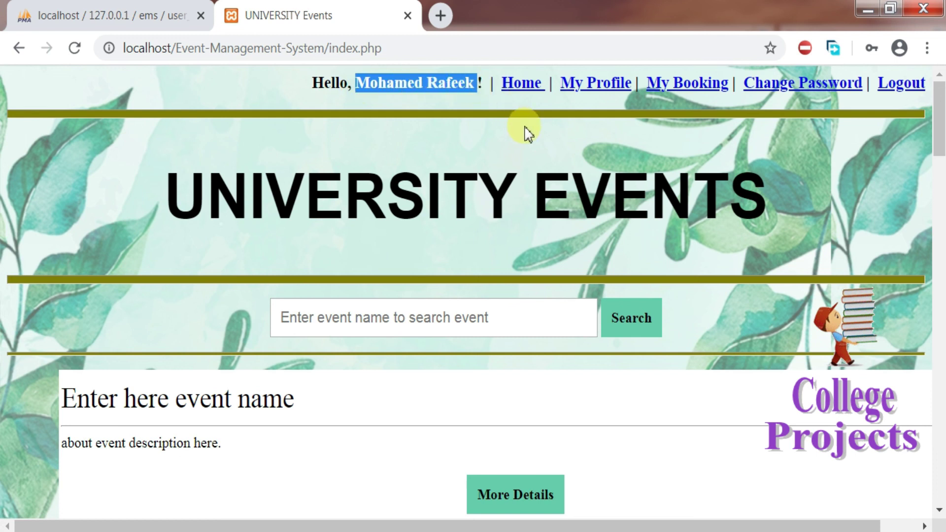
drag(939, 134, 942, 187)
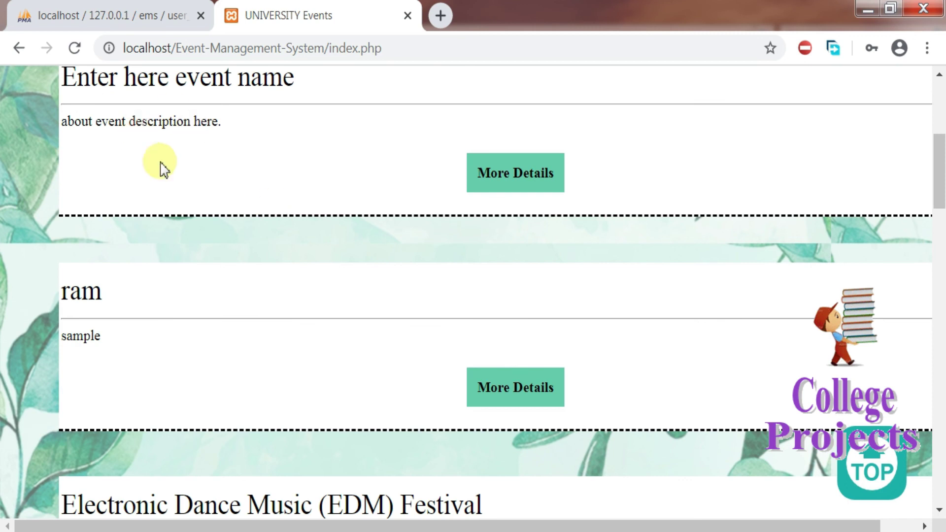
drag(939, 189, 941, 297)
click(508, 318)
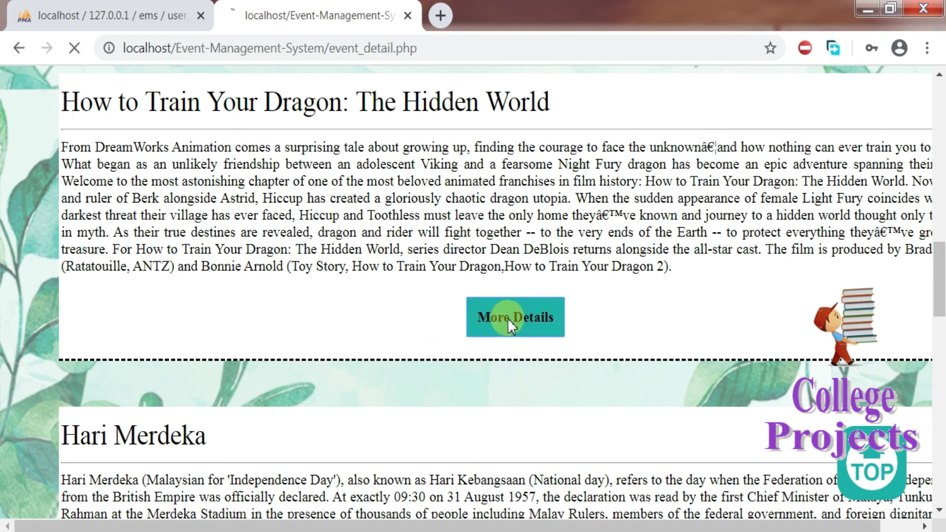
drag(940, 197, 940, 402)
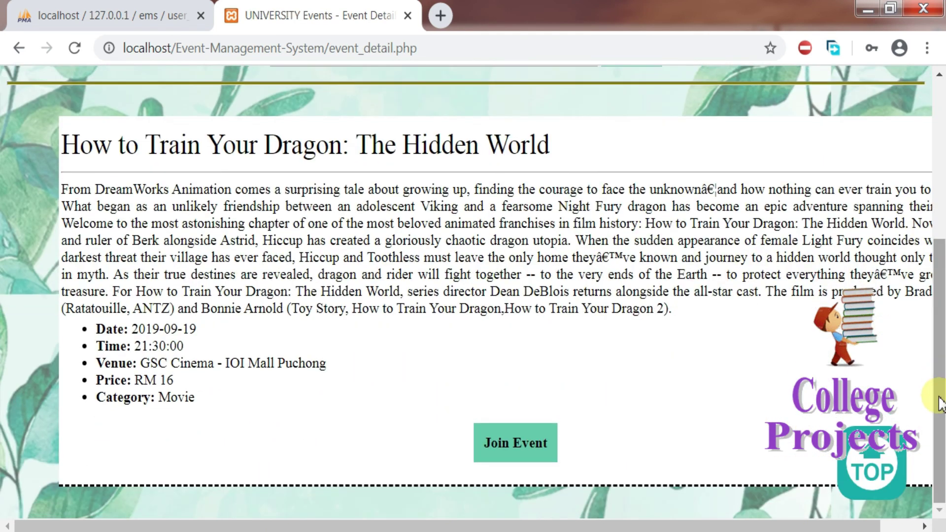
click(500, 445)
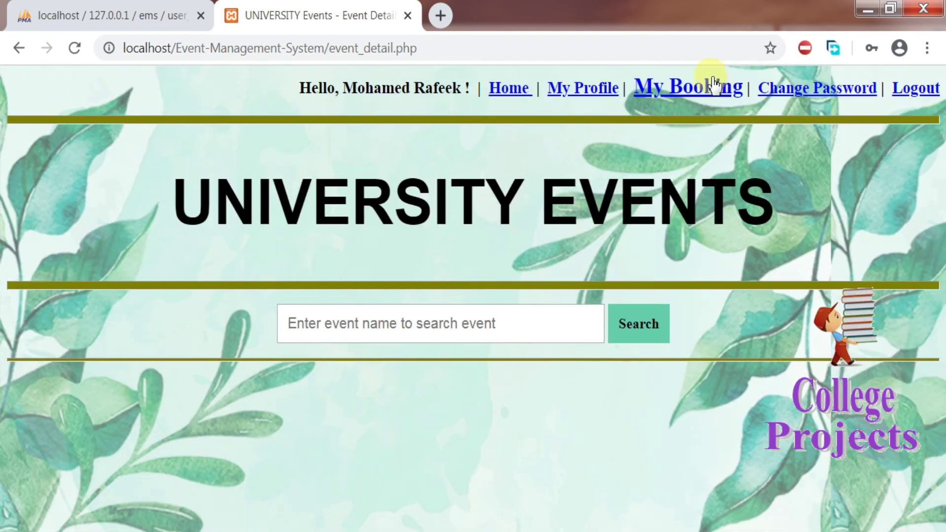
click(708, 89)
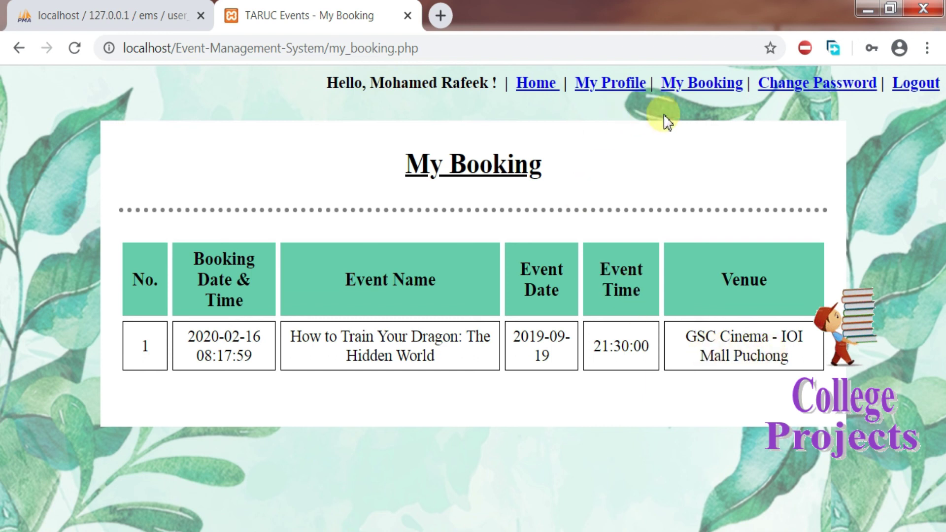
Step: Upload the Chrysanthemum photo as the student's profile picture and acknowledge the success alert
click(782, 90)
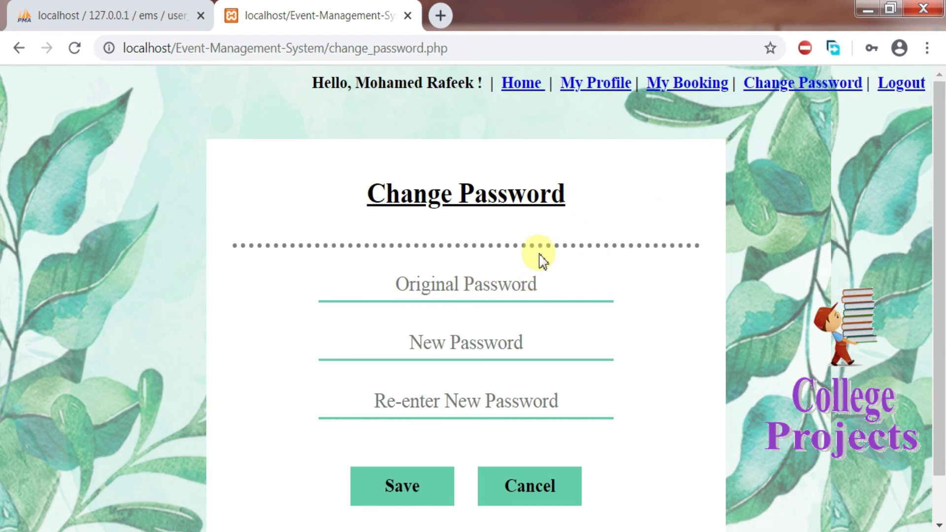
click(587, 93)
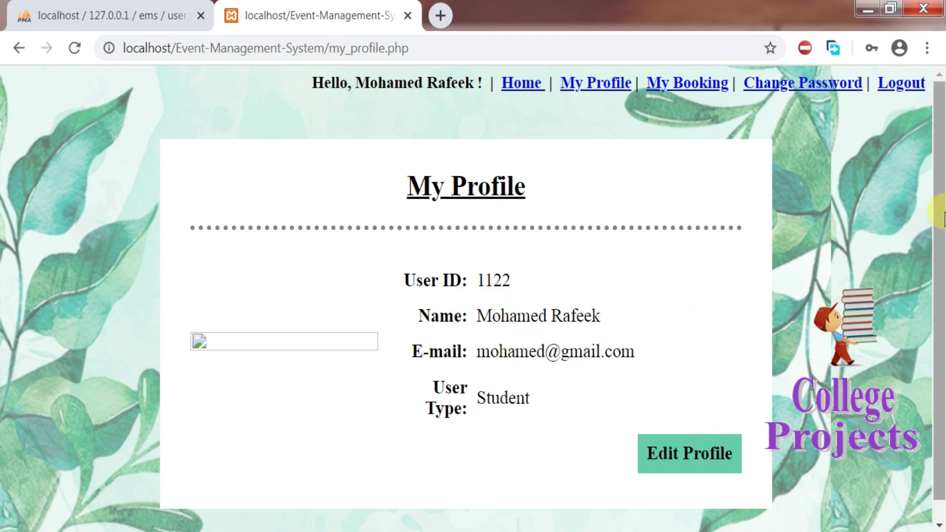
scroll(939, 211, down, 1)
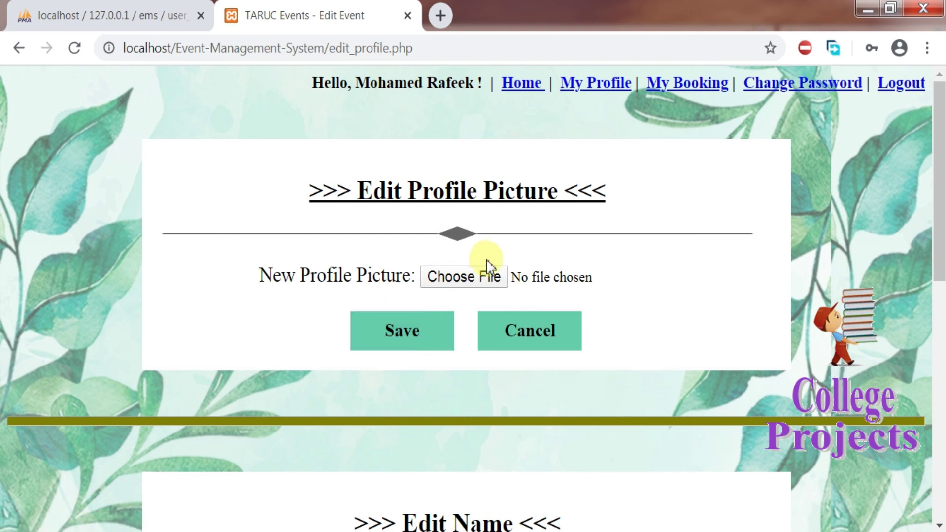
click(468, 279)
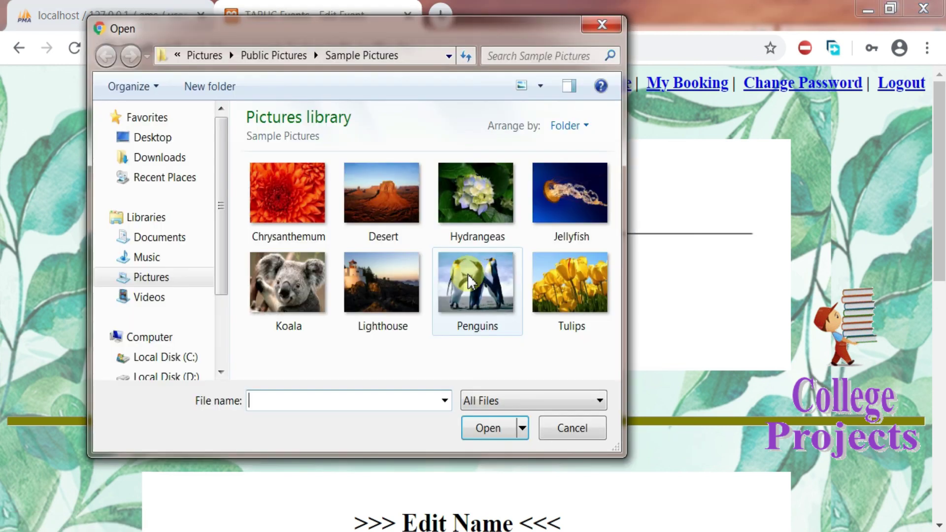
double_click(287, 199)
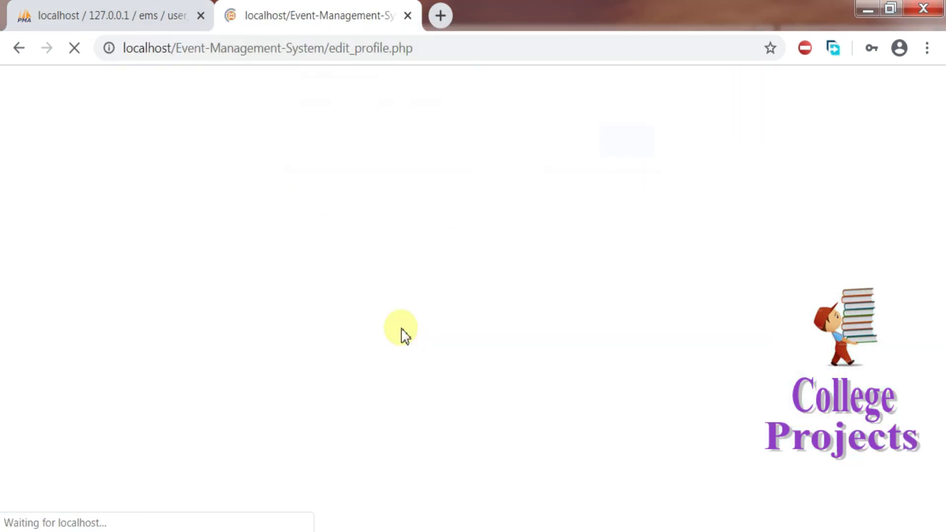
click(629, 153)
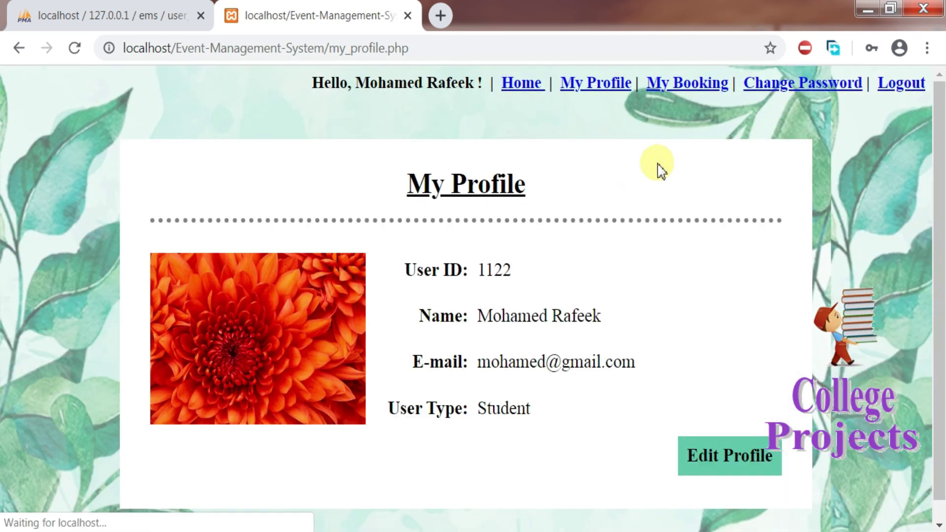
Step: Log the student out, then minimise Chrome and the htdocs Explorer window
drag(940, 170, 942, 146)
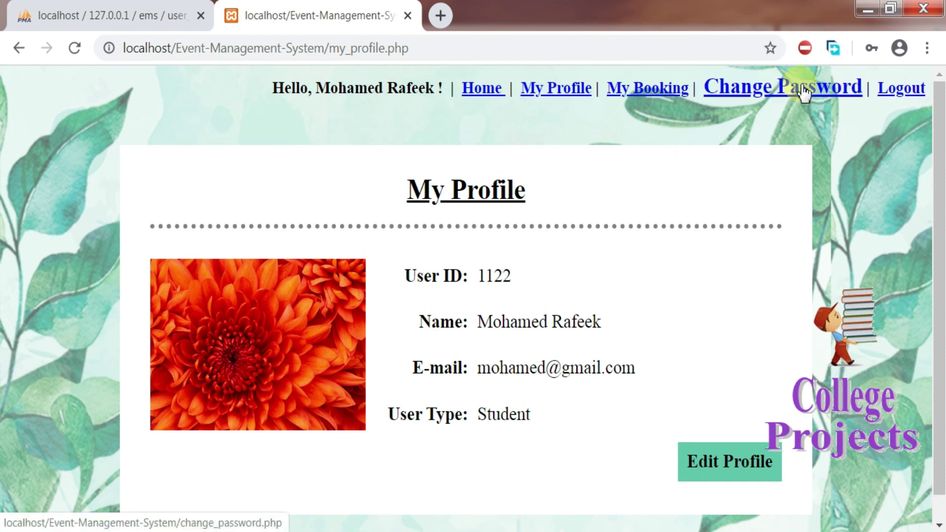
click(894, 96)
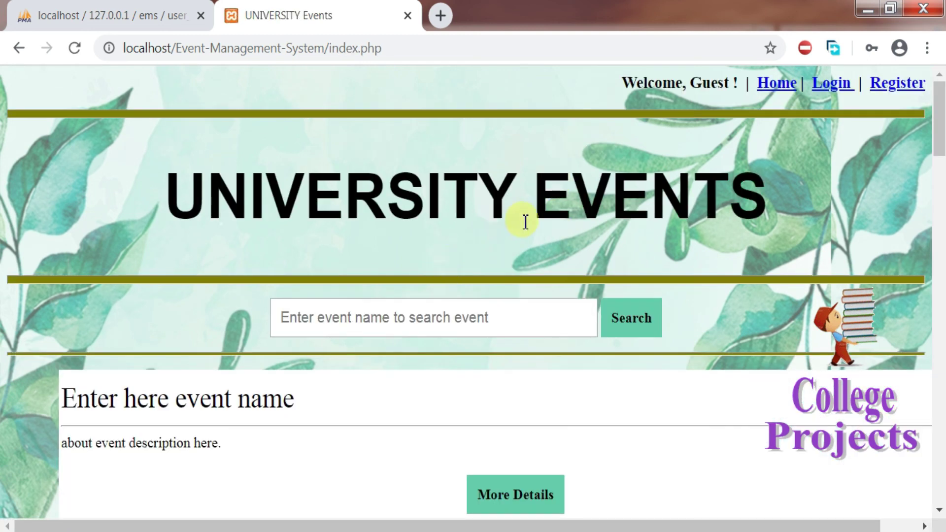
drag(938, 118, 940, 400)
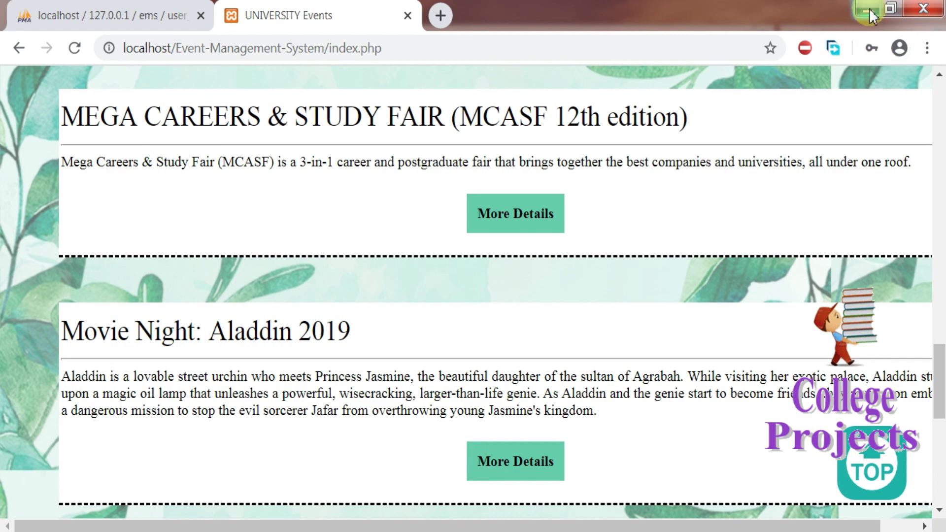
click(869, 11)
click(869, 11)
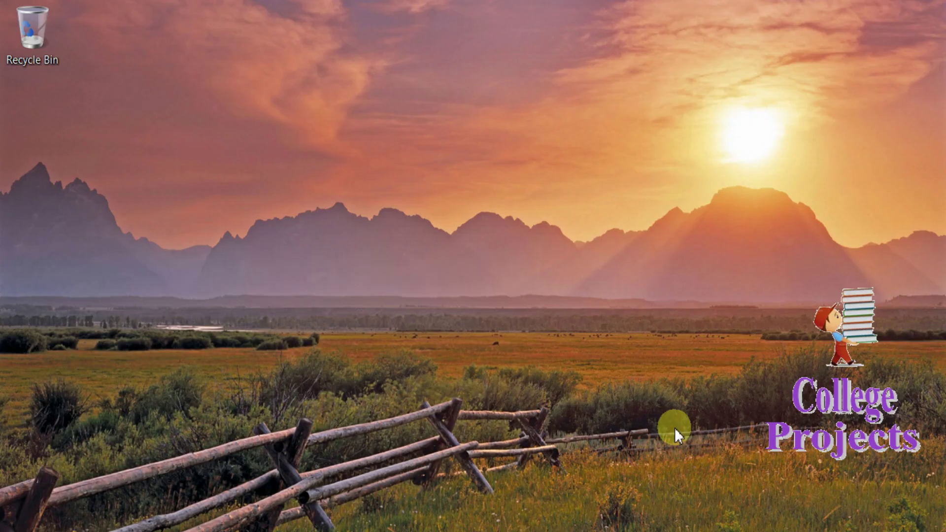